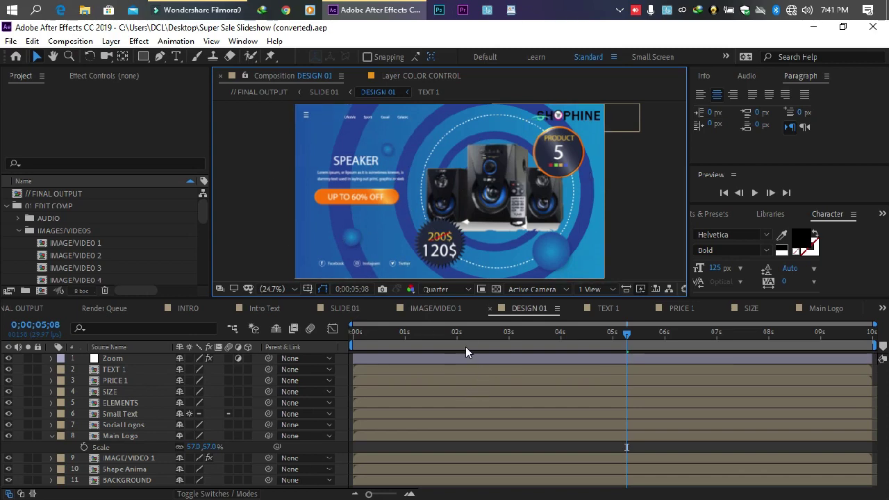
# Preview the DESIGN 01 composition at several times between about 1 and 5 seconds
pyautogui.click(485, 330)
pyautogui.click(518, 336)
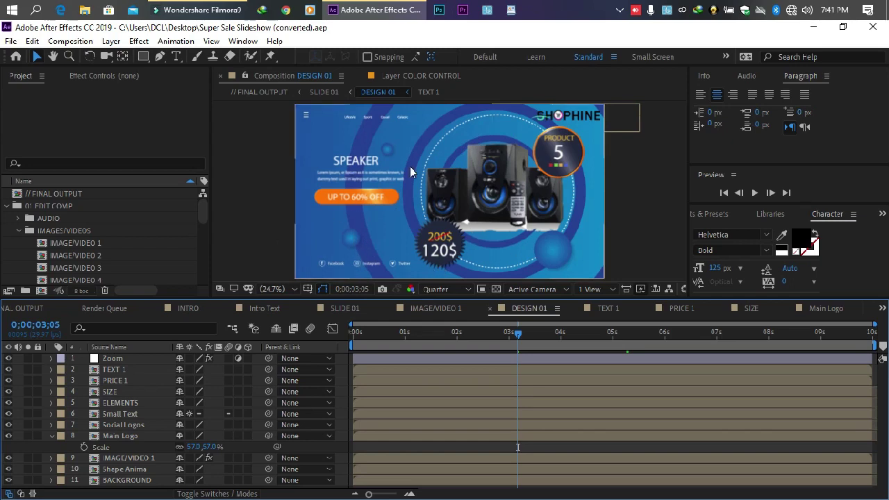
pyautogui.moveTo(412, 332); pyautogui.dragTo(541, 344)
pyautogui.click(596, 333)
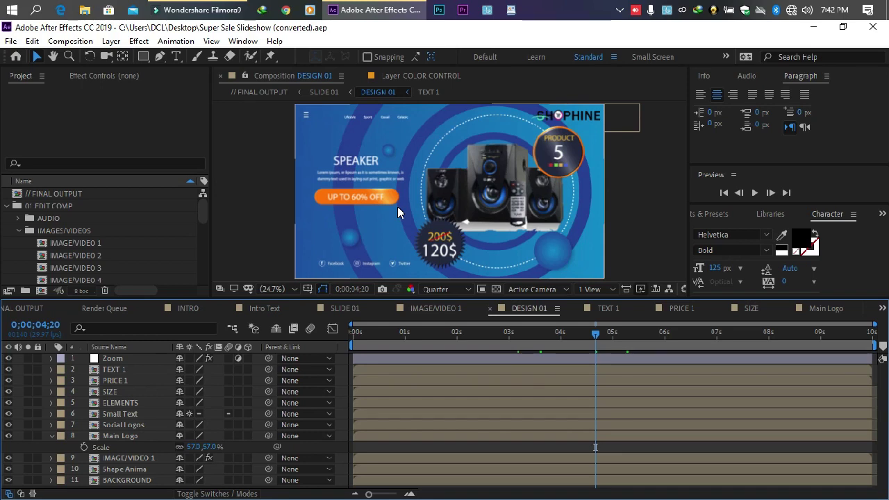
pyautogui.click(494, 333)
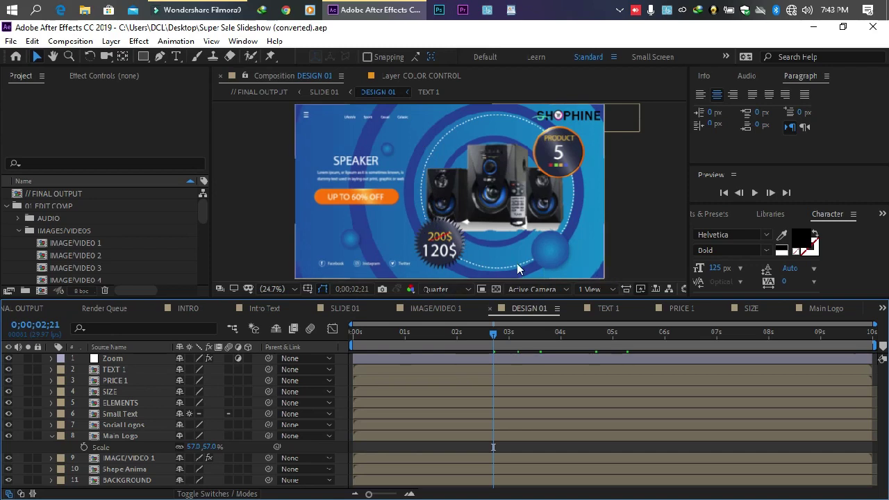
pyautogui.click(420, 334)
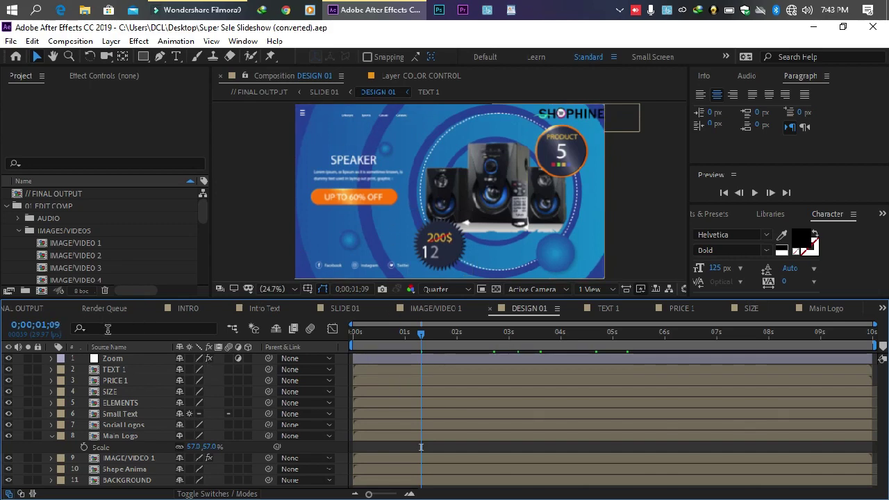
# Switch to the // FINAL OUTPUT composition and check the list of open timeline panels
pyautogui.click(26, 311)
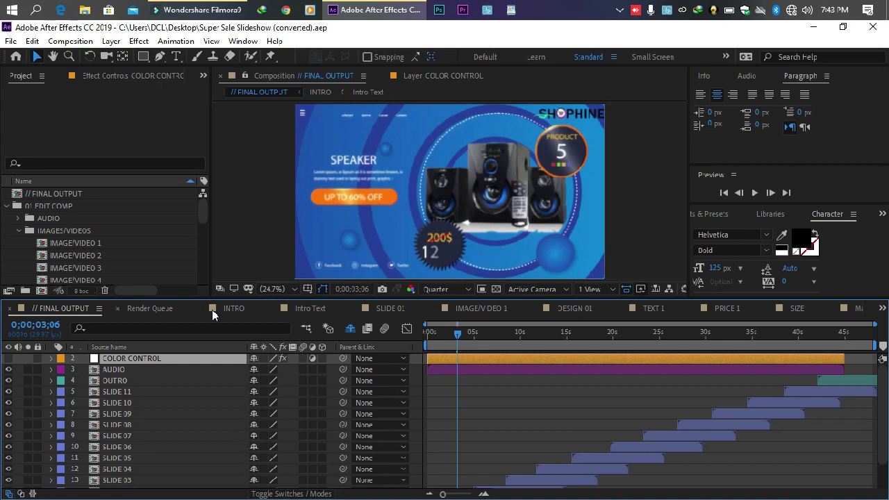
pyautogui.click(884, 309)
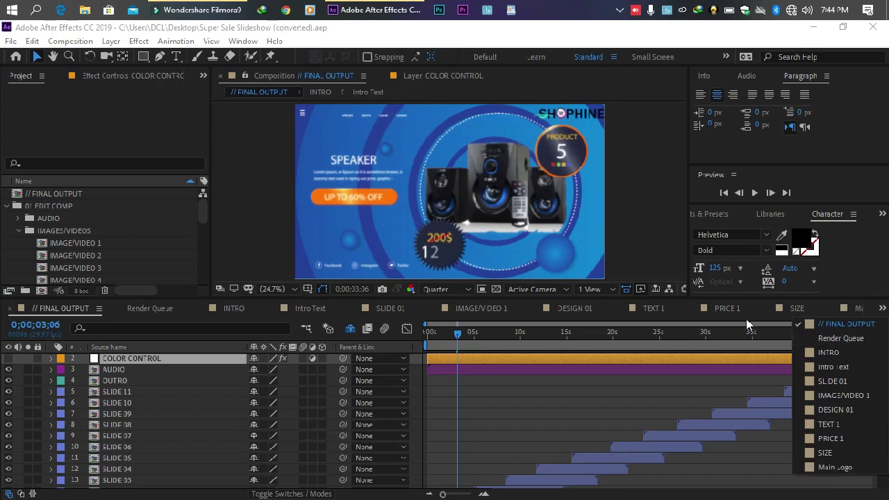
pyautogui.click(77, 309)
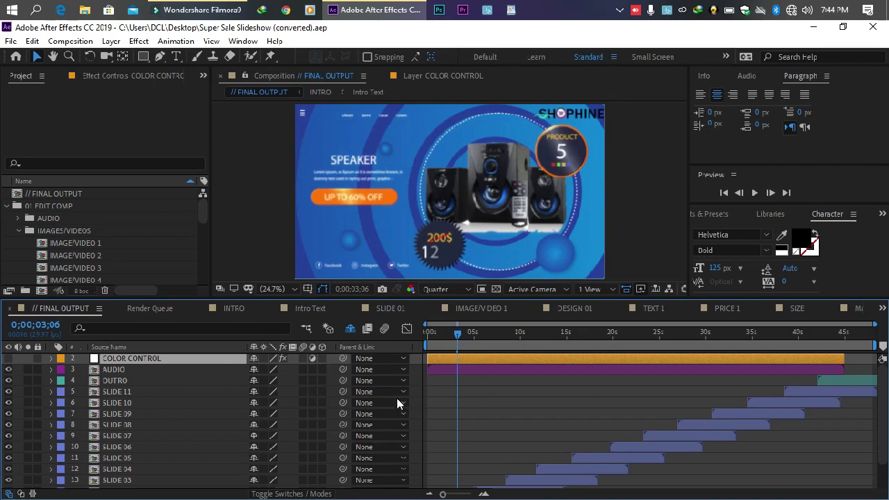
# Look over the slide layers in // FINAL OUTPUT and the contents of SLIDE 01, ending back in // FINAL OUTPUT
pyautogui.scroll(-5, 424, 401)
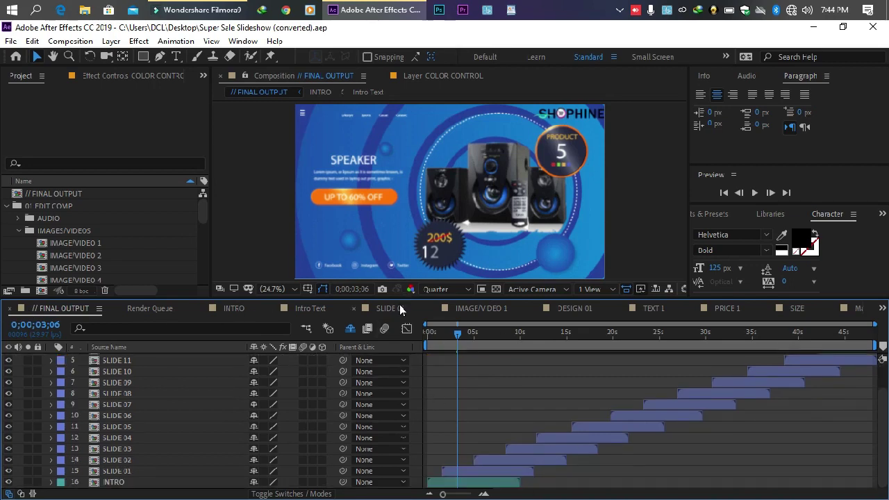
pyautogui.click(401, 307)
pyautogui.click(496, 308)
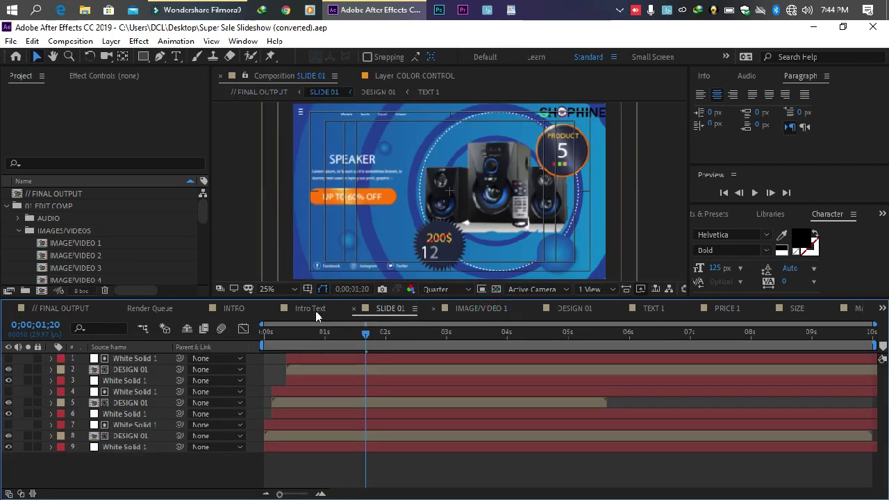
pyautogui.click(42, 309)
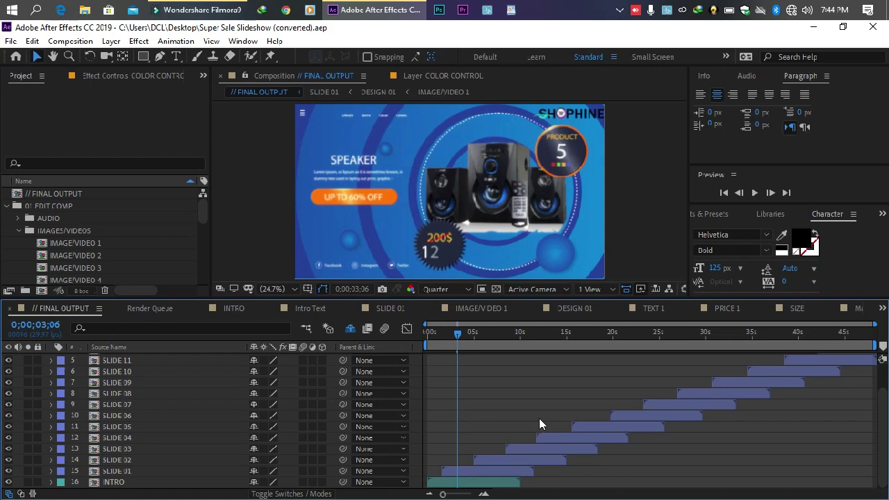
# Close all other timeline panels, including Intro Text, keeping the // FINAL OUTPUT composition open
pyautogui.click(273, 308)
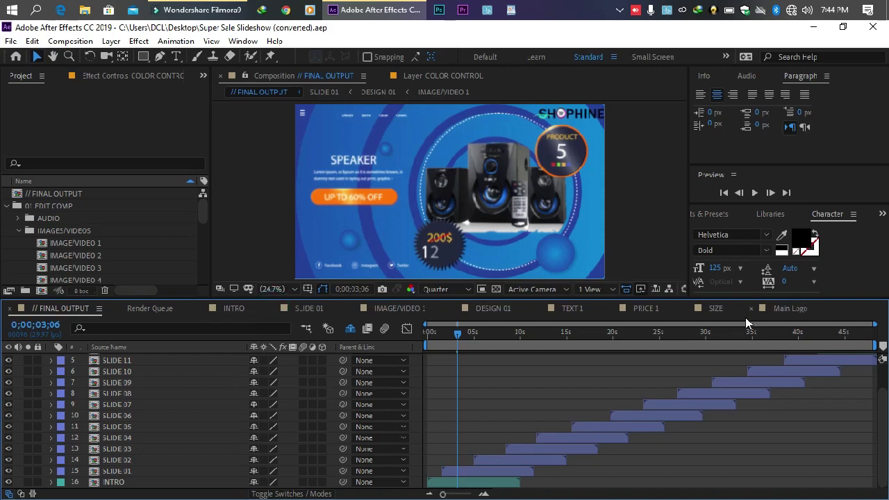
pyautogui.rightClick(64, 308)
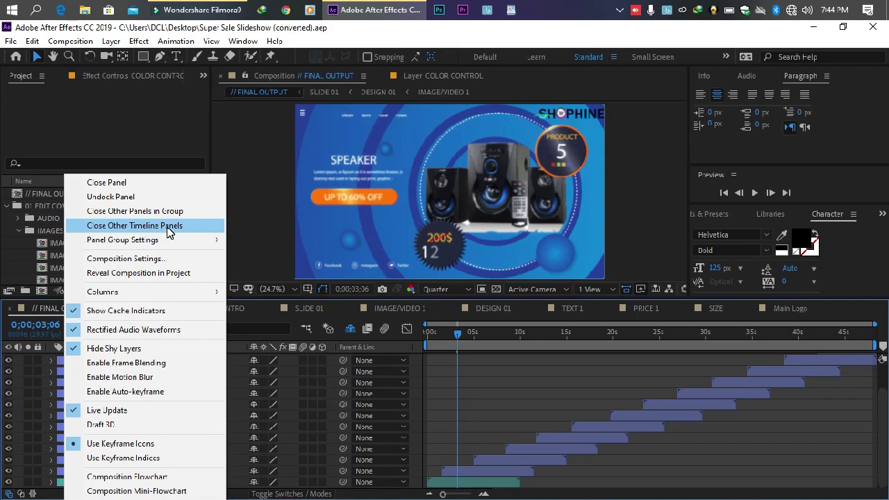
pyautogui.click(136, 227)
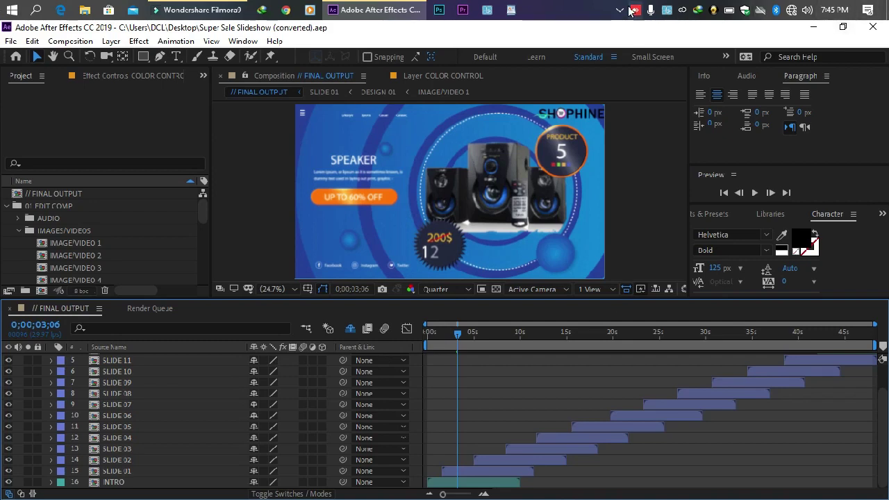
pyautogui.rightClick(618, 39)
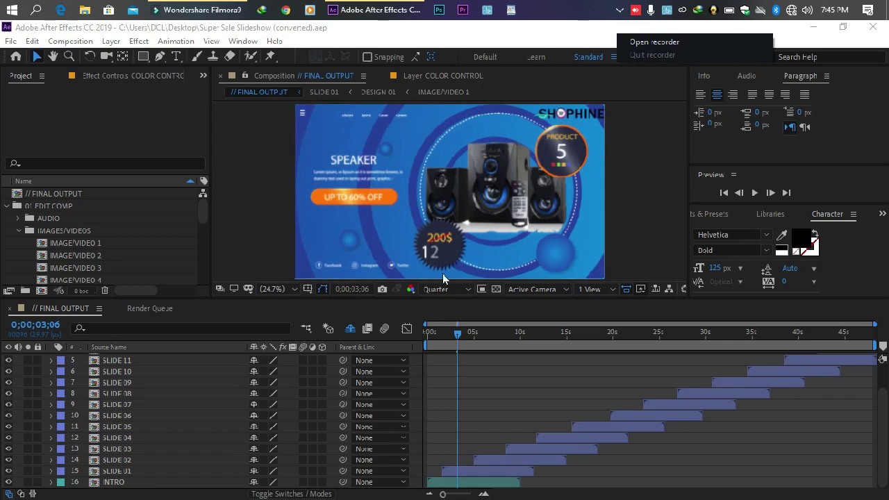
pyautogui.click(650, 43)
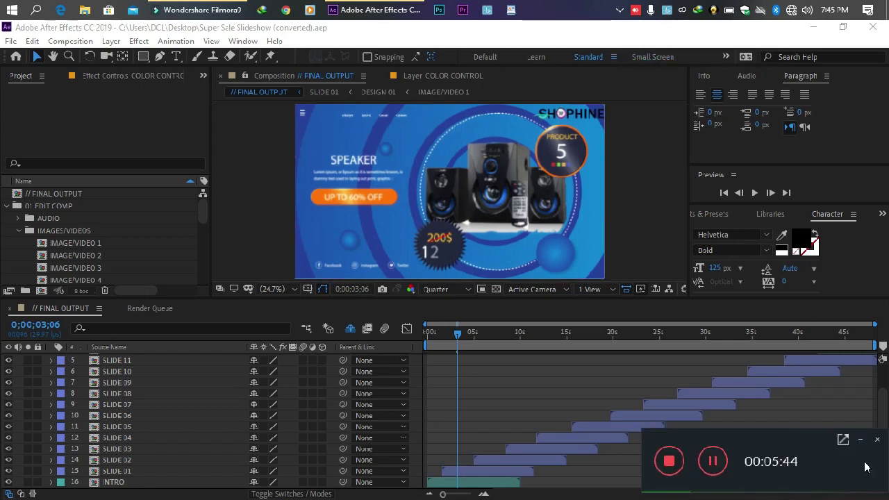
pyautogui.click(860, 440)
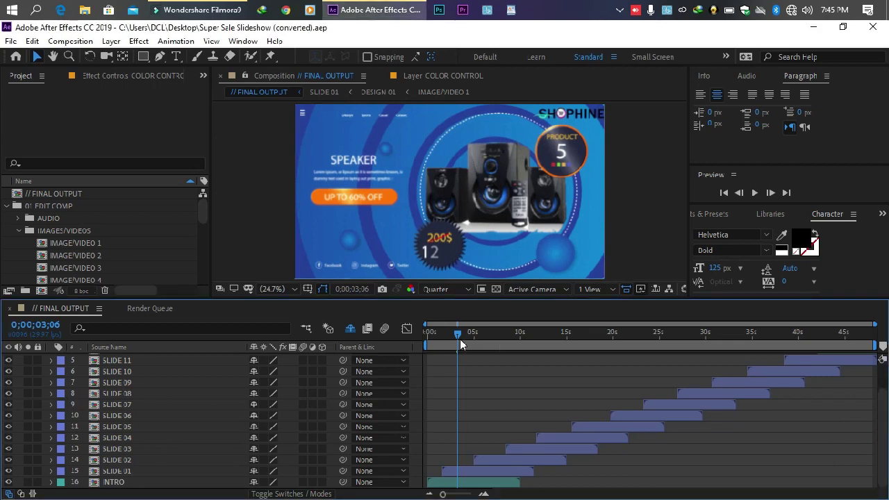
# Preview // FINAL OUTPUT at several times between about 2 and 15 seconds to compare the first slides
pyautogui.moveTo(460, 339); pyautogui.dragTo(487, 336)
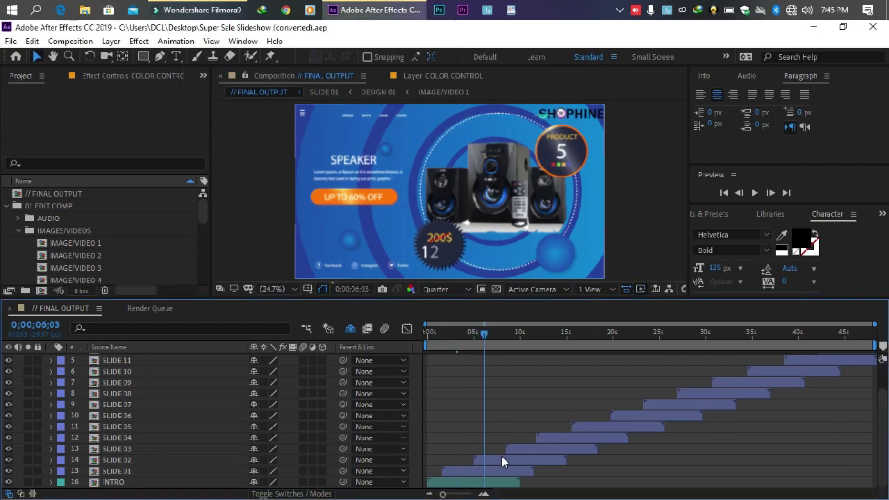
pyautogui.click(503, 462)
pyautogui.click(489, 334)
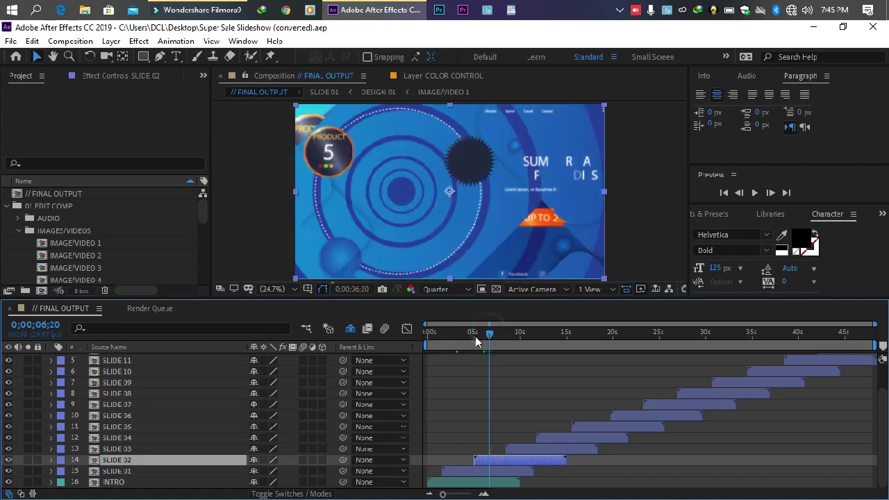
pyautogui.click(456, 333)
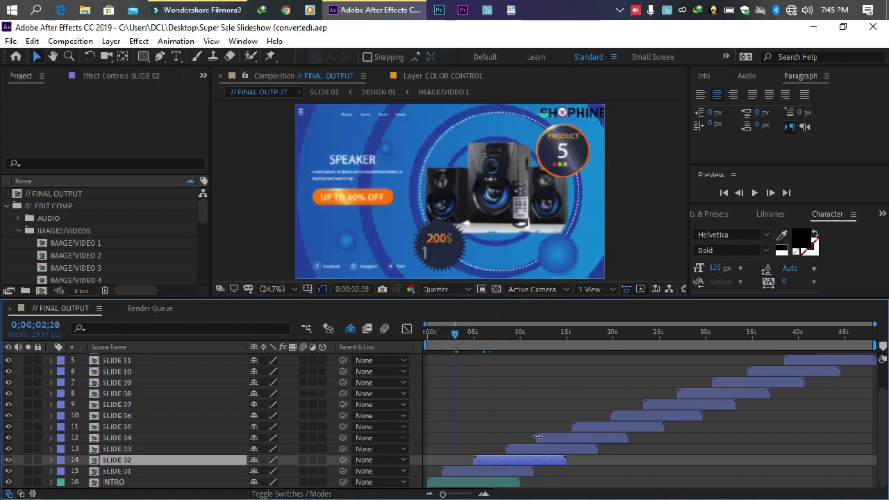
pyautogui.click(492, 334)
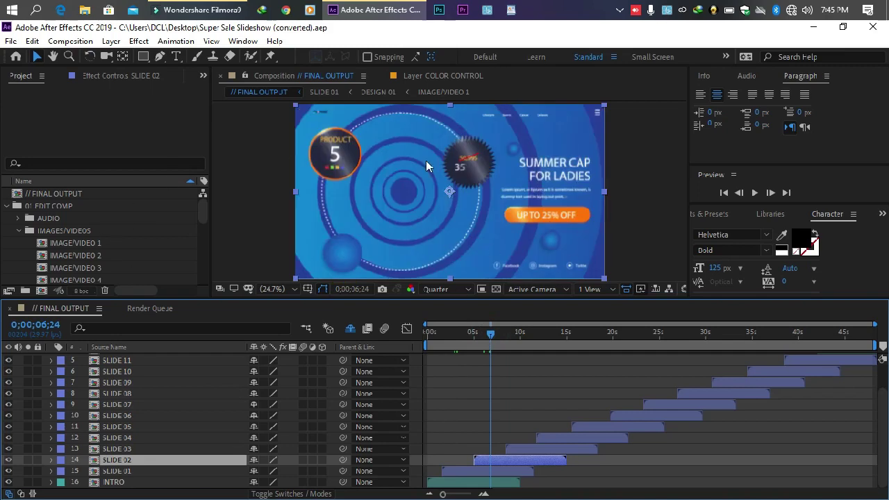
pyautogui.click(569, 339)
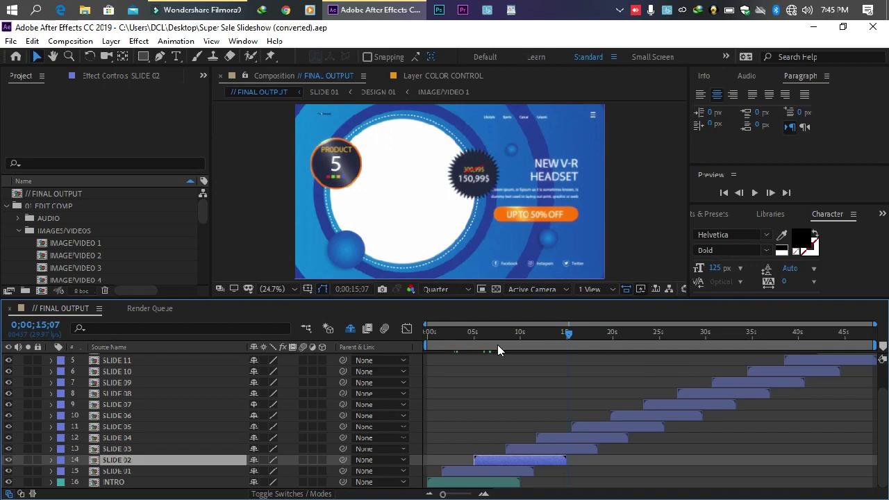
pyautogui.click(476, 332)
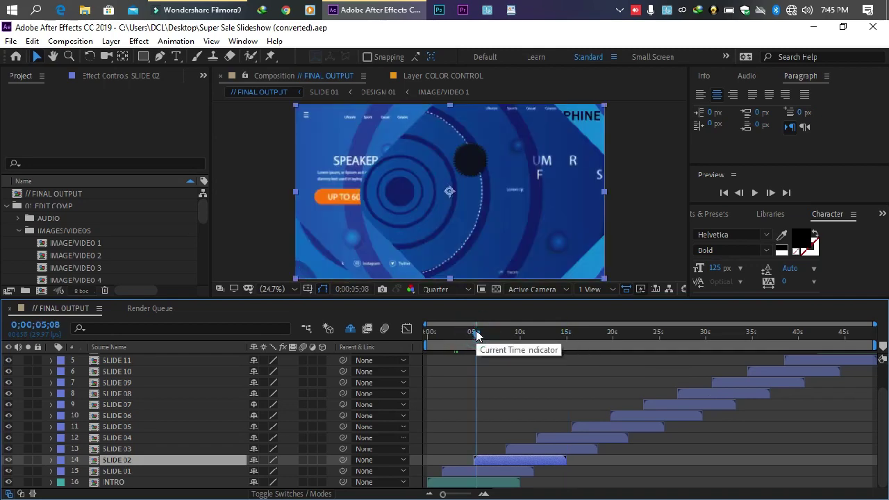
pyautogui.click(453, 332)
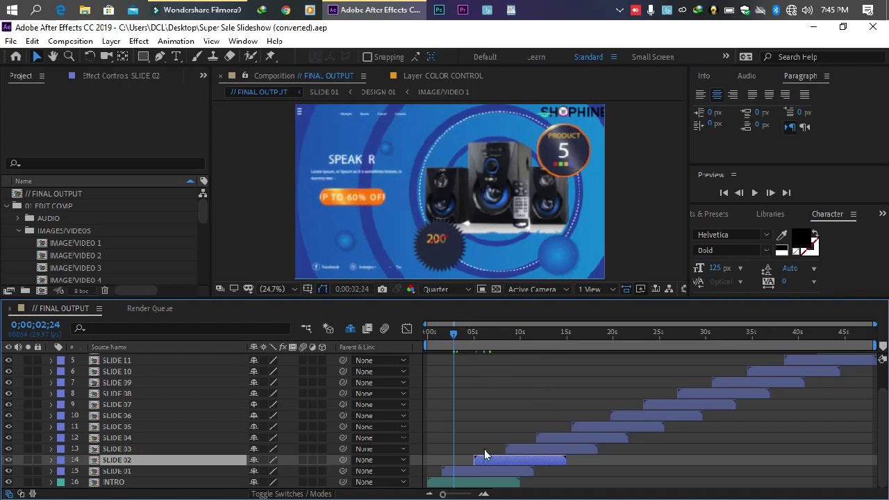
# Open the SLIDE 01 composition from its layer in // FINAL OUTPUT
pyautogui.click(148, 472)
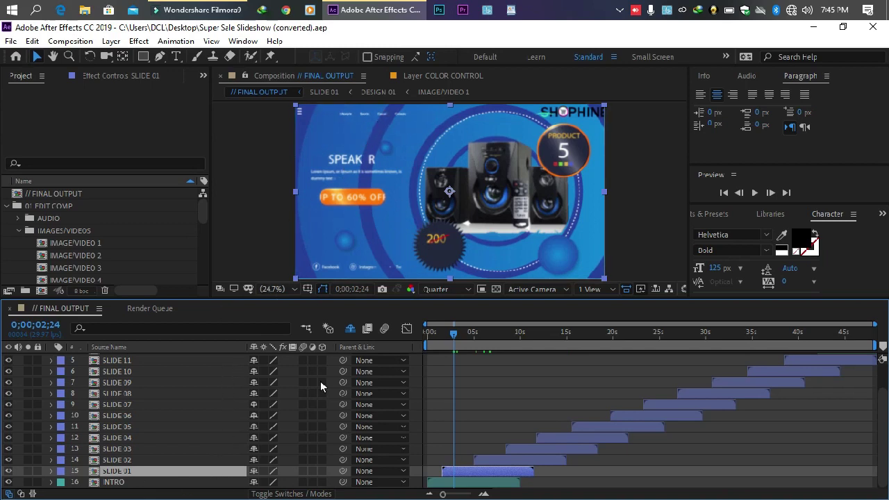
pyautogui.doubleClick(132, 472)
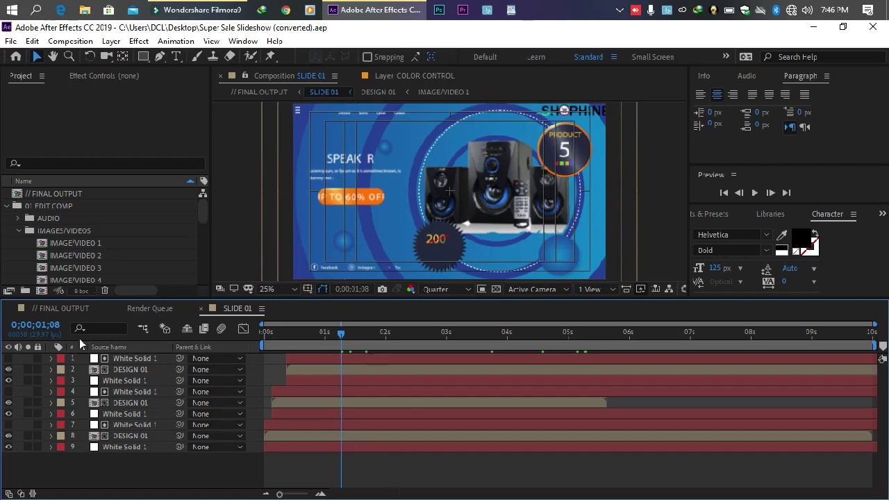
pyautogui.click(299, 359)
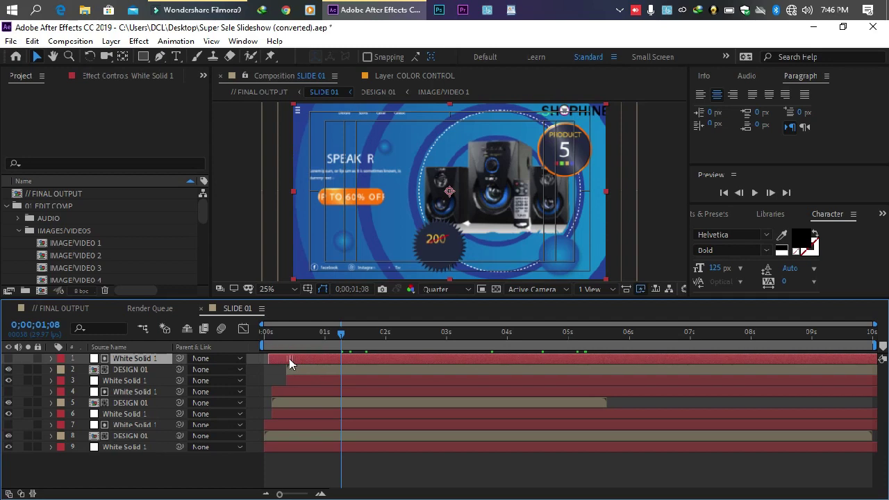
pyautogui.moveTo(306, 363); pyautogui.dragTo(308, 363)
pyautogui.moveTo(307, 361); pyautogui.dragTo(307, 362)
# Preview the SLIDE 01 opening transition at 0;00;00;11 and the finished slide at 0;00;02;09
pyautogui.click(287, 333)
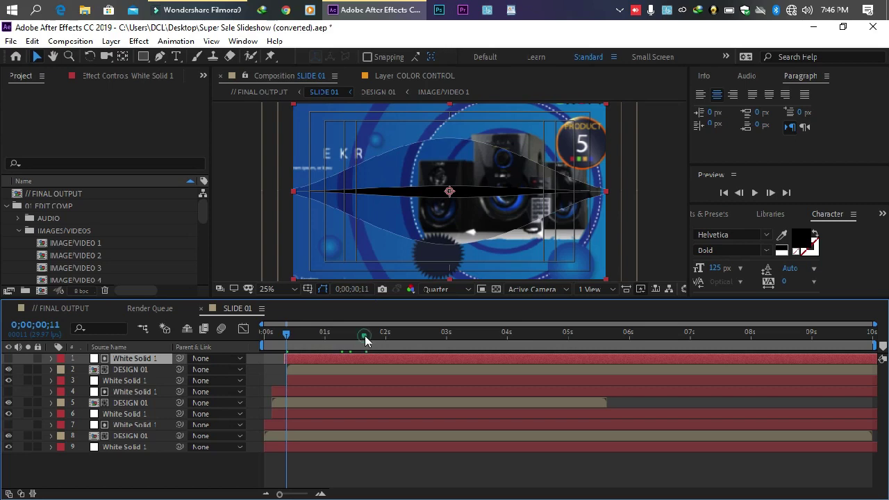
pyautogui.click(365, 336)
pyautogui.click(403, 334)
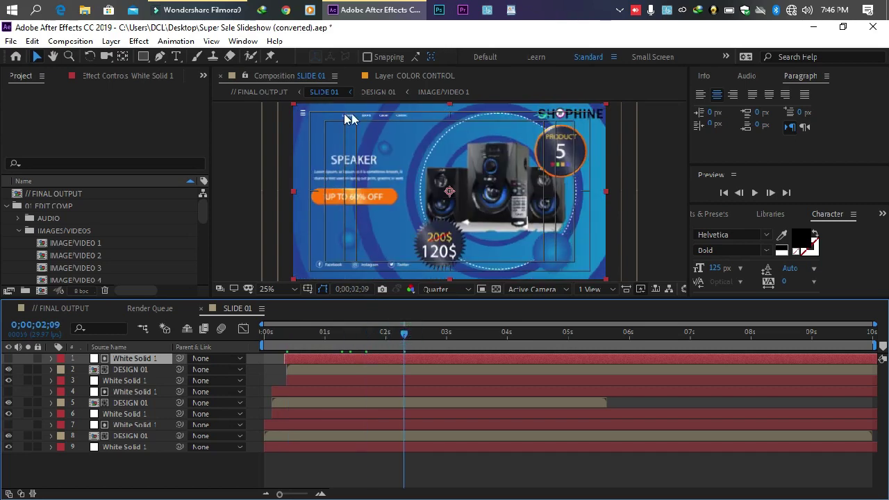
# Examine the layer stack of SLIDE 01, identifying its three DESIGN 01 layers among the white solids
pyautogui.click(668, 137)
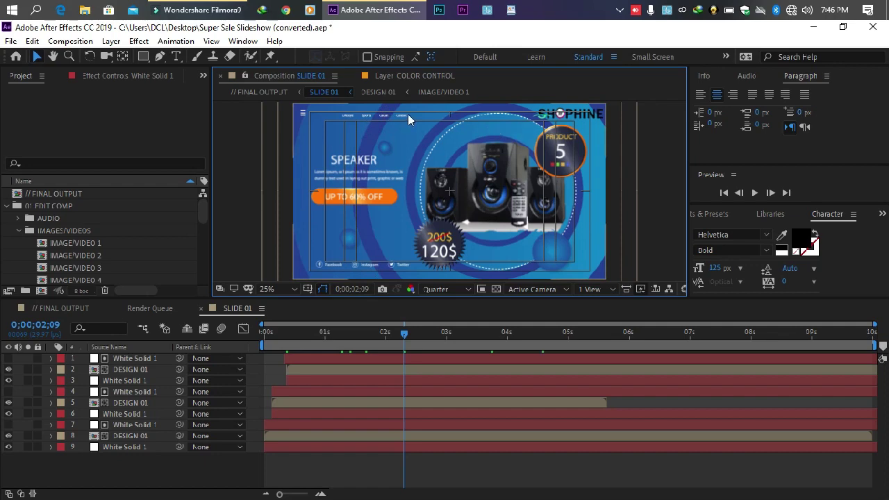
pyautogui.click(388, 114)
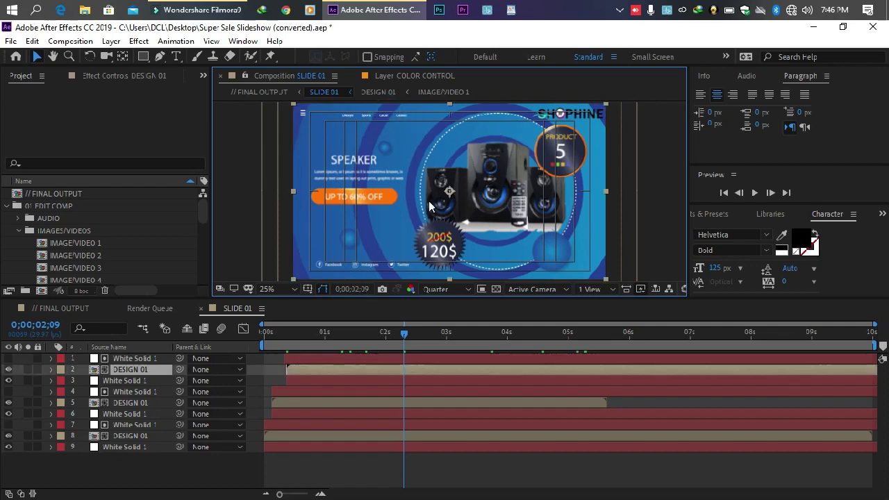
pyautogui.click(133, 404)
pyautogui.click(134, 425)
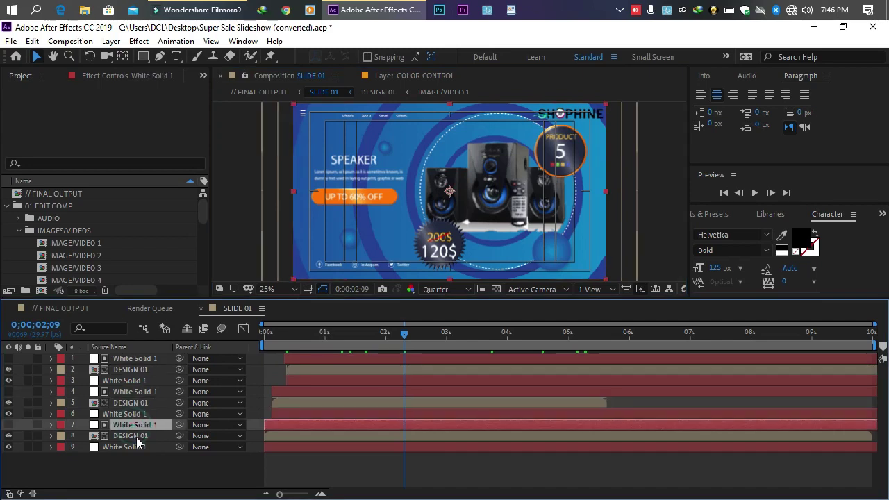
pyautogui.click(135, 436)
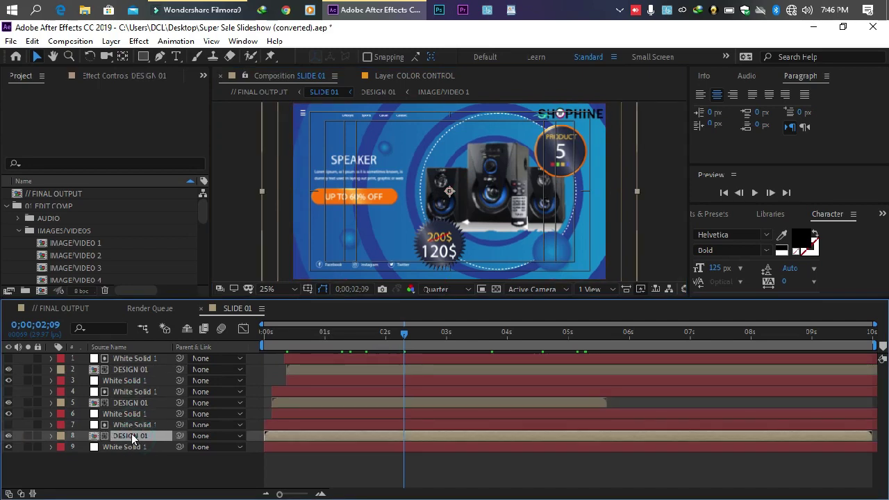
pyautogui.click(136, 404)
pyautogui.click(131, 370)
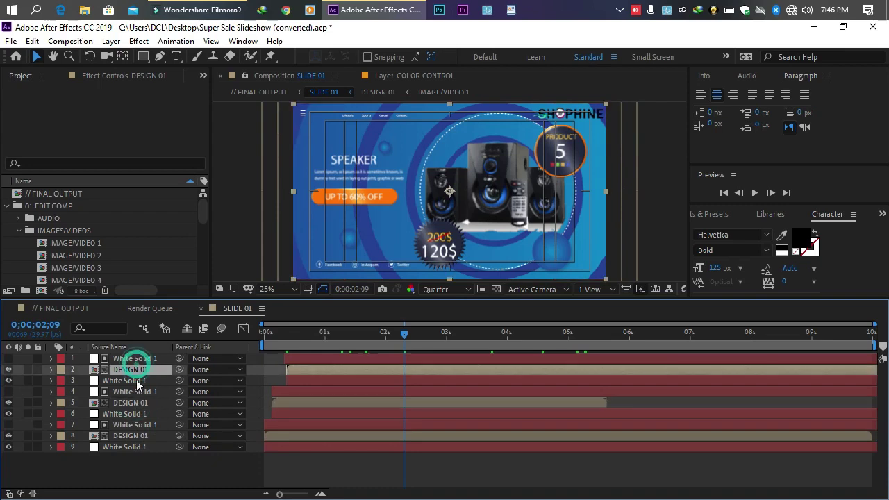
# Open the nested DESIGN 01 composition and select its PRICE 1 layer
pyautogui.doubleClick(137, 442)
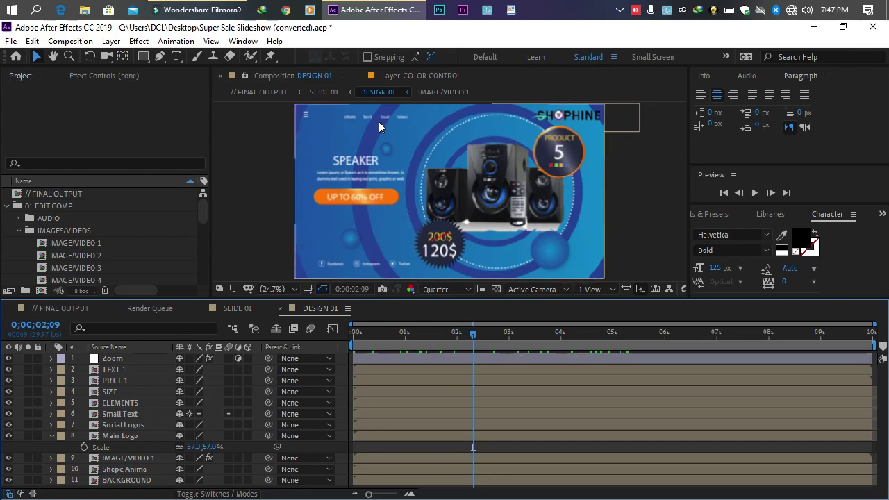
pyautogui.click(431, 382)
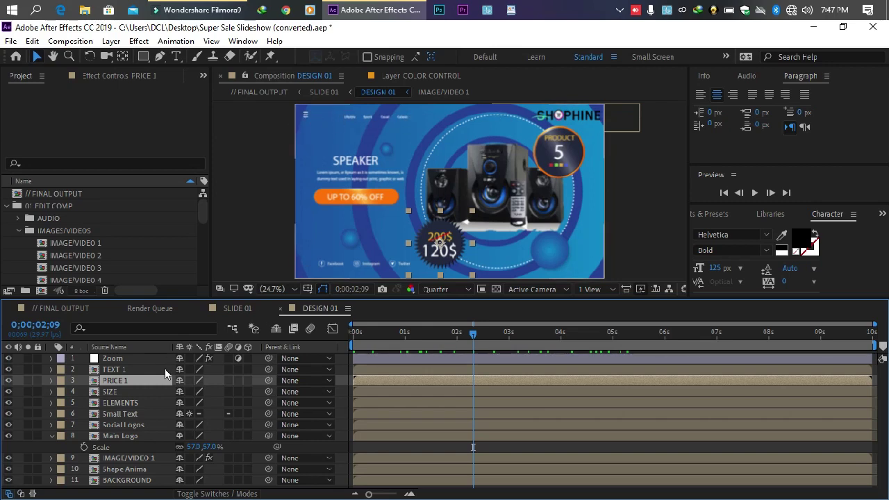
# Examine which parts of the slide the ELEMENTS, PRICE 1, TEXT 1, BACKGROUND, Shape Anima, Main Logo and Zoom layers of DESIGN 01 cover
pyautogui.click(120, 403)
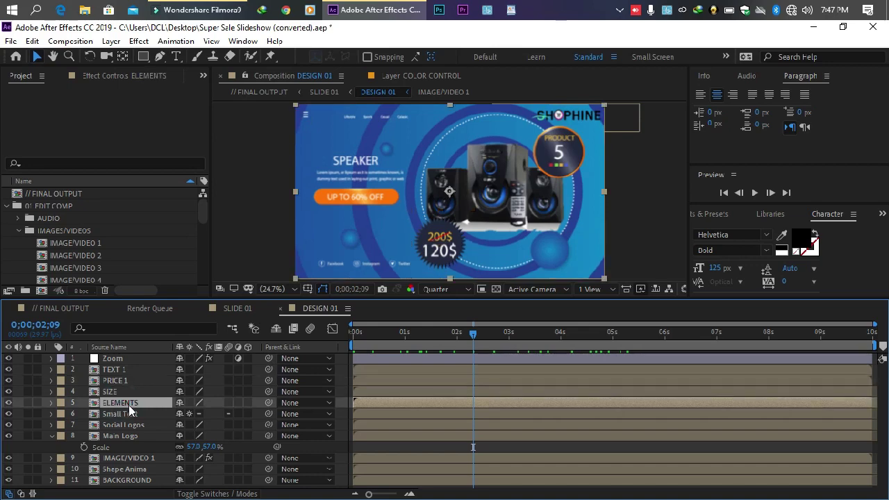
pyautogui.click(115, 381)
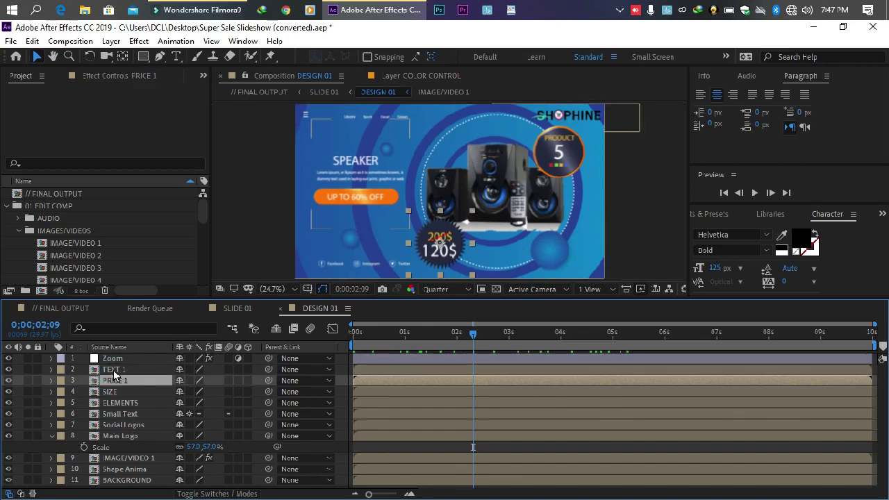
pyautogui.click(114, 370)
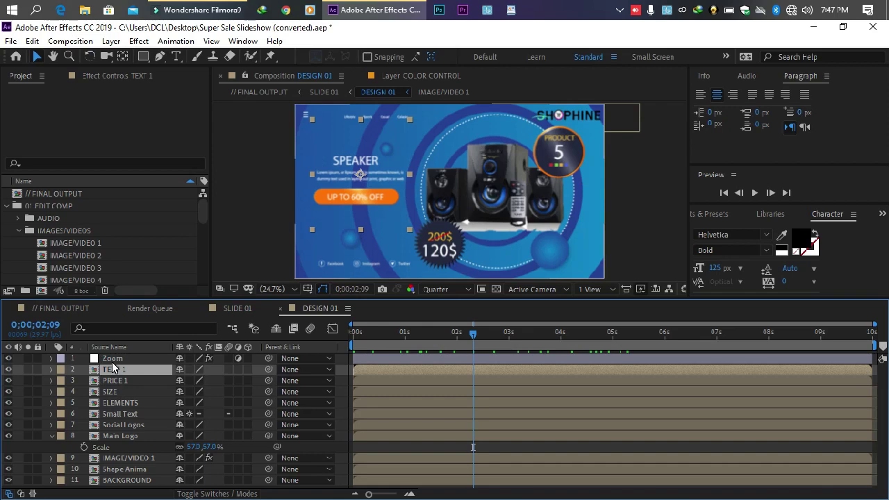
pyautogui.click(133, 480)
pyautogui.click(129, 469)
pyautogui.click(122, 448)
pyautogui.click(120, 437)
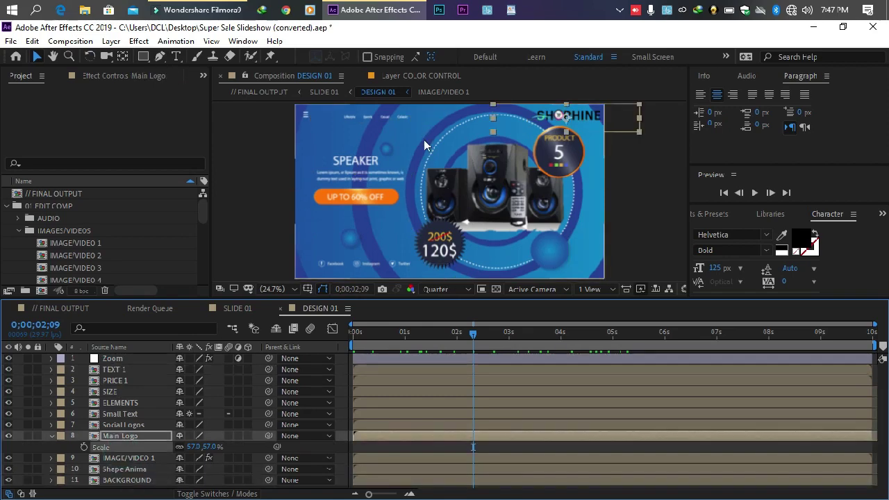
pyautogui.click(349, 121)
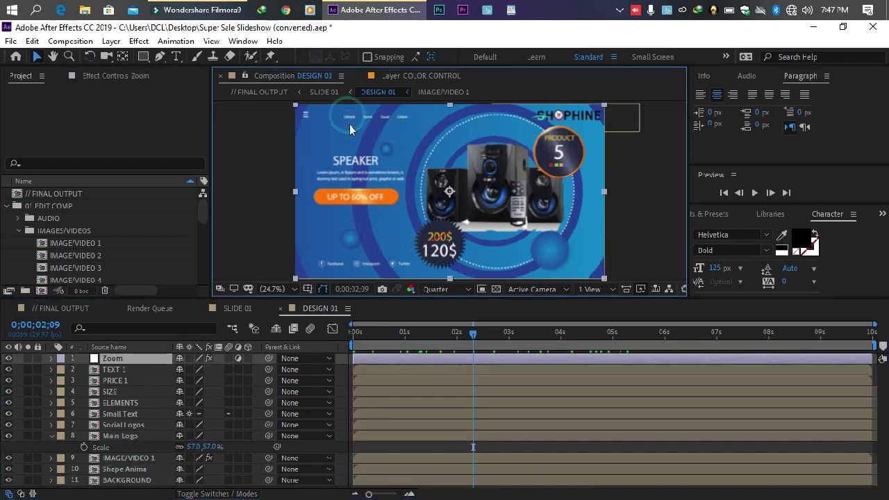
# Examine the Social Logos, Small Text, ELEMENTS, SIZE and PRICE 1 layers to identify which one holds the slide's small menu words
pyautogui.click(121, 424)
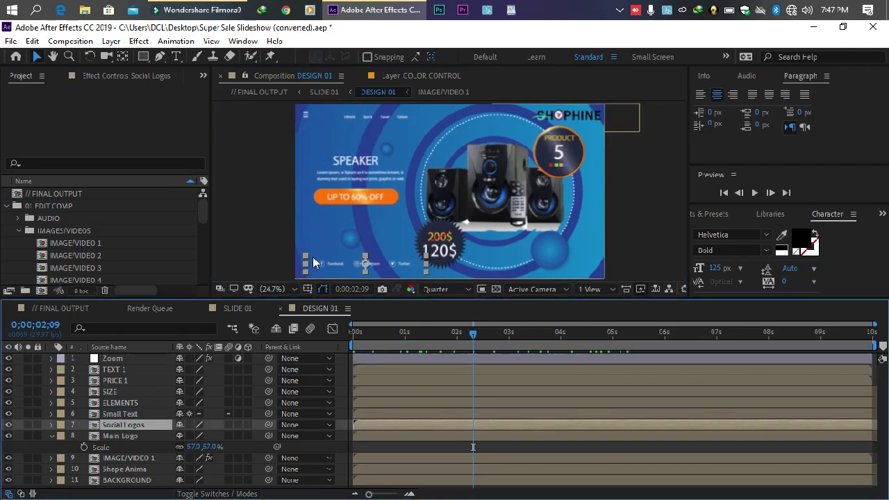
pyautogui.click(122, 414)
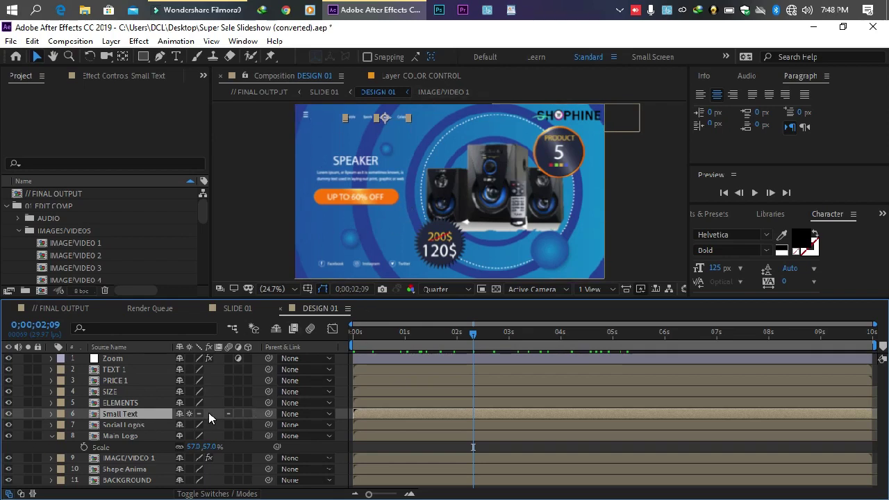
pyautogui.click(119, 403)
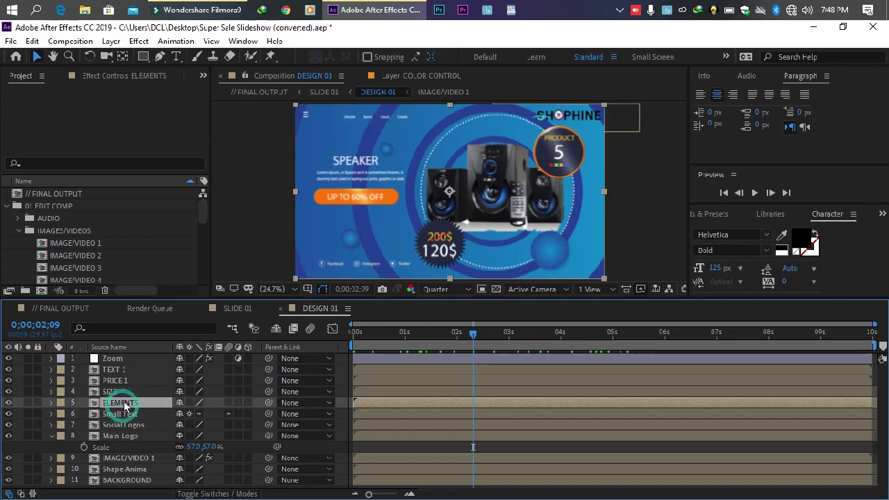
pyautogui.click(113, 391)
pyautogui.click(113, 381)
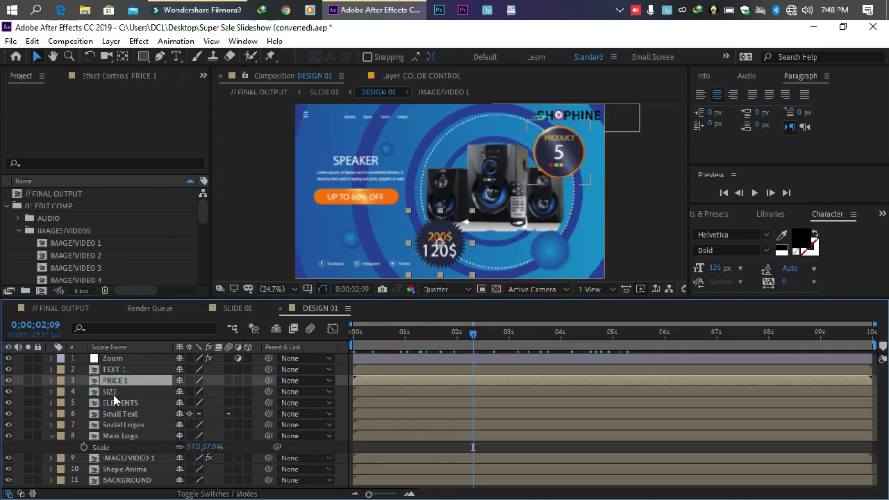
pyautogui.click(114, 392)
pyautogui.click(116, 405)
pyautogui.click(123, 415)
pyautogui.click(122, 403)
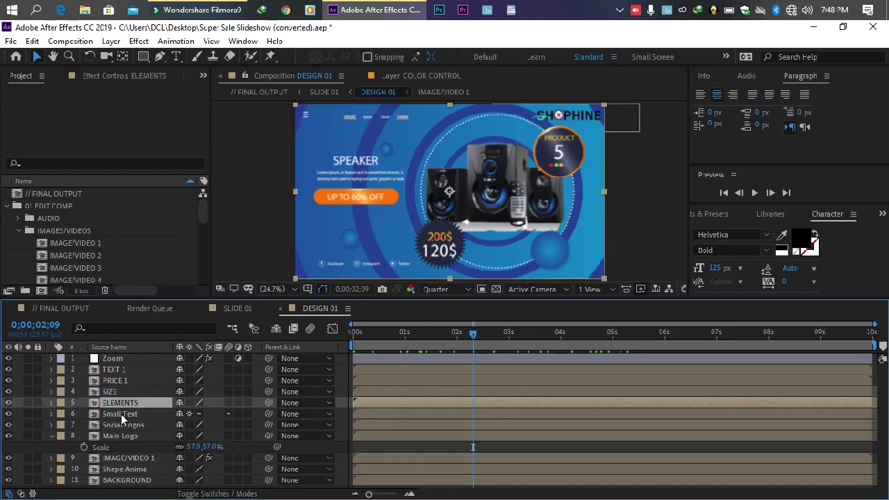
pyautogui.click(120, 415)
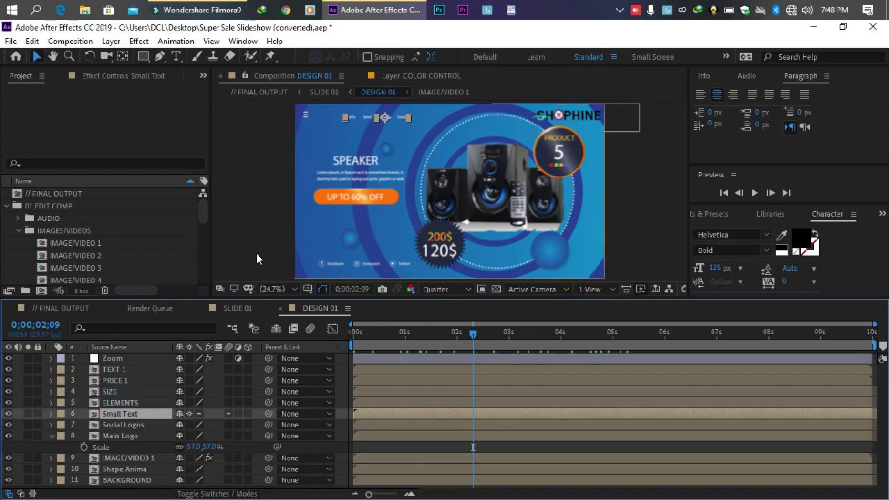
# Open the Small Text composition and set its preview resolution to Half
pyautogui.doubleClick(121, 413)
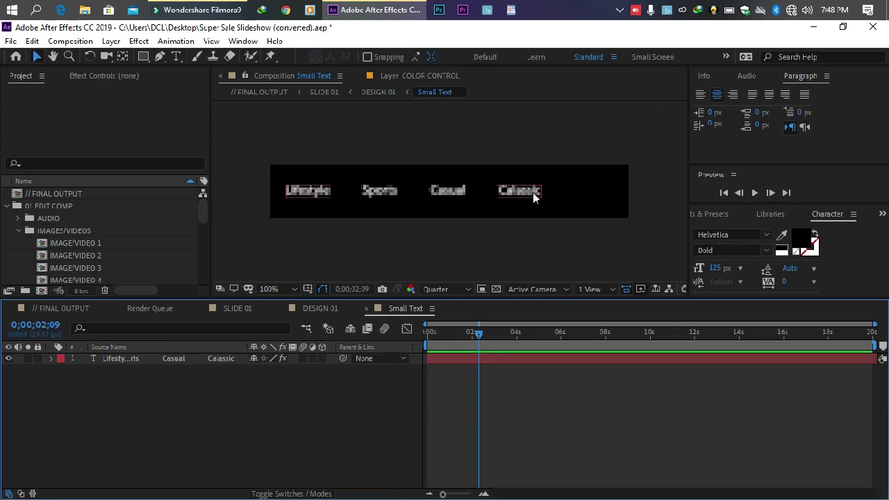
pyautogui.click(436, 289)
pyautogui.click(448, 332)
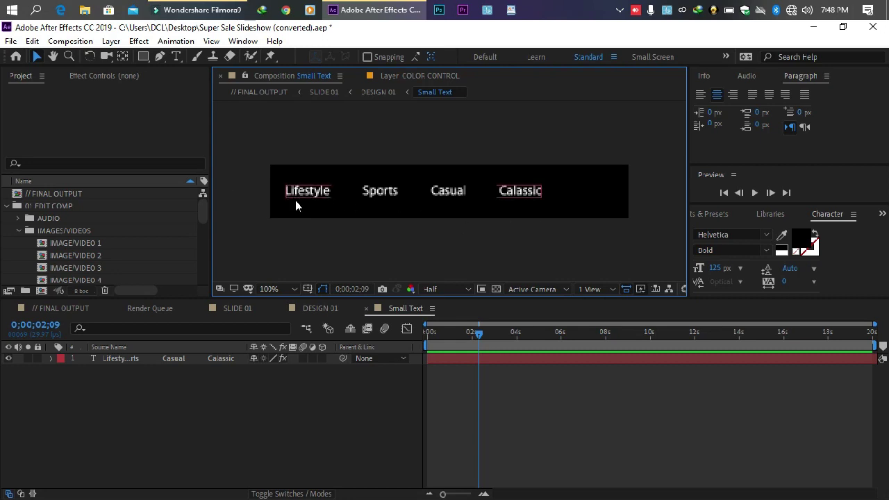
# Return to the DESIGN 01 composition and hide its Small Text layer
pyautogui.click(379, 92)
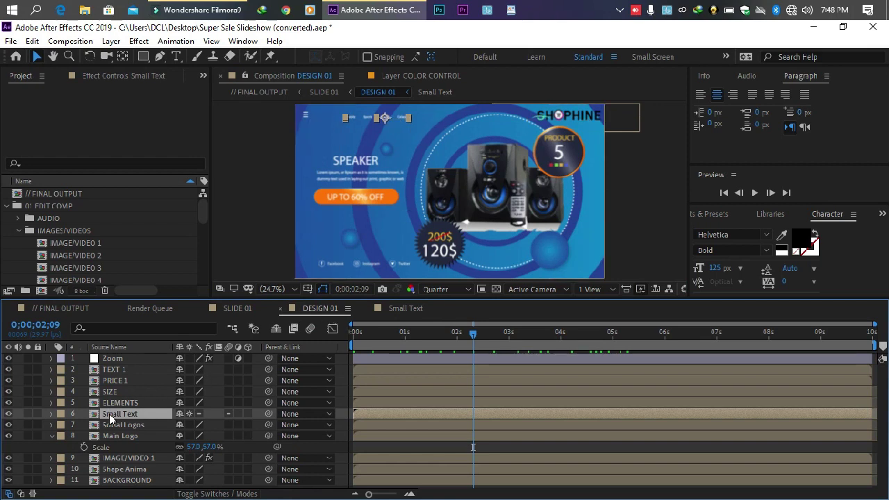
pyautogui.click(9, 414)
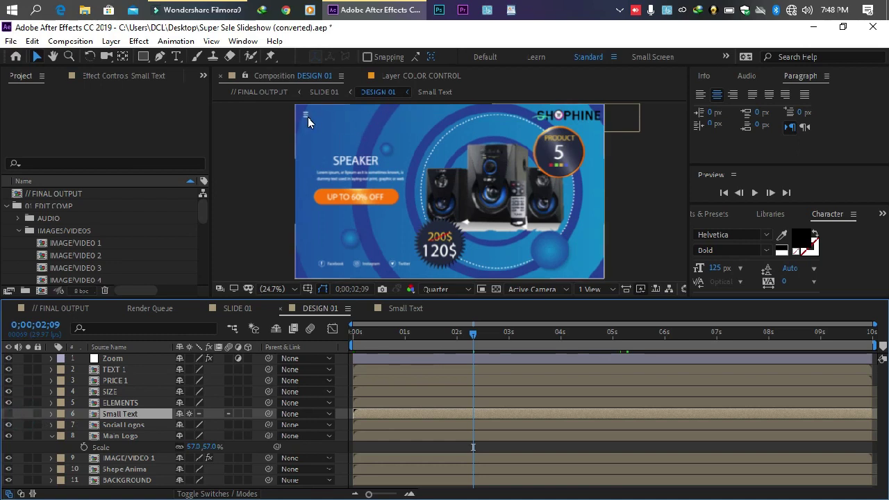
# Check the SIZE, ELEMENTS, PRICE 1, TEXT 1, IMAGE/VIDEO 1 and Shape Anima layers to find the one containing the menu icon
pyautogui.click(109, 393)
pyautogui.click(123, 403)
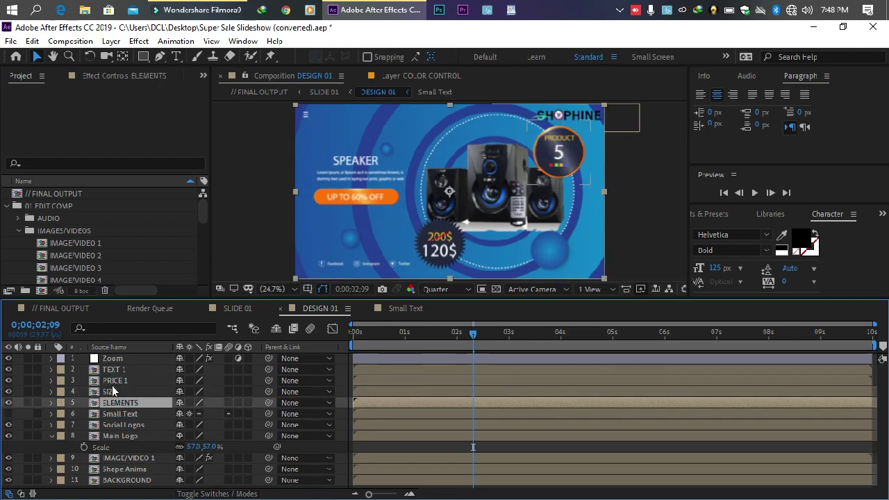
pyautogui.click(125, 381)
pyautogui.click(117, 370)
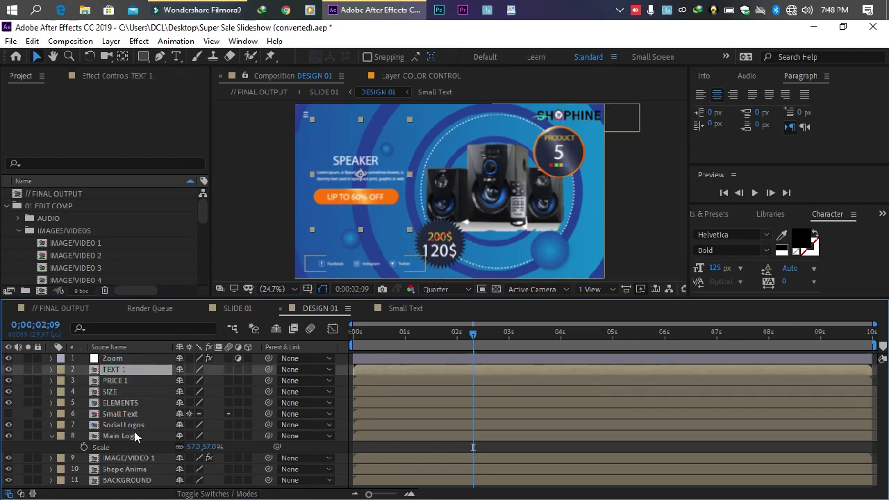
pyautogui.click(127, 457)
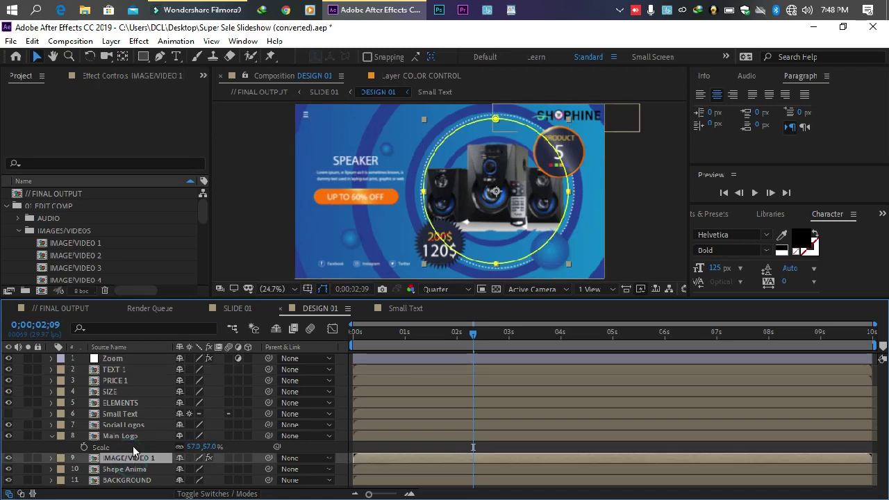
pyautogui.click(122, 469)
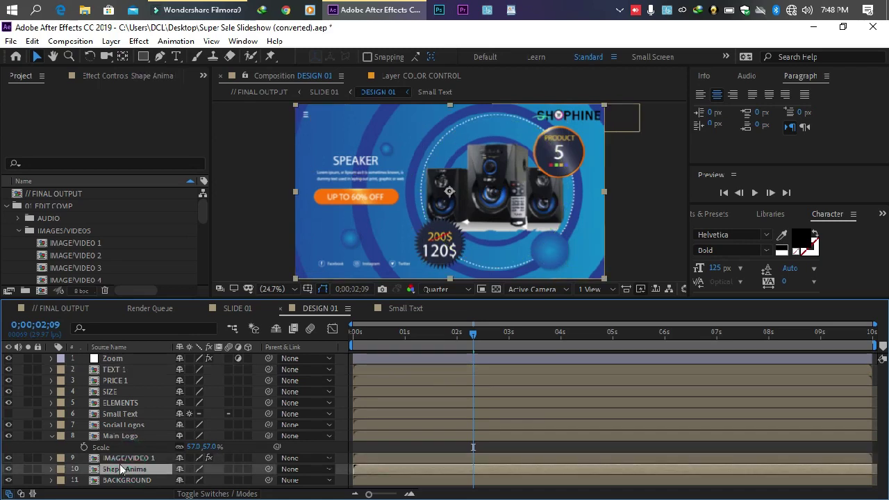
pyautogui.click(118, 393)
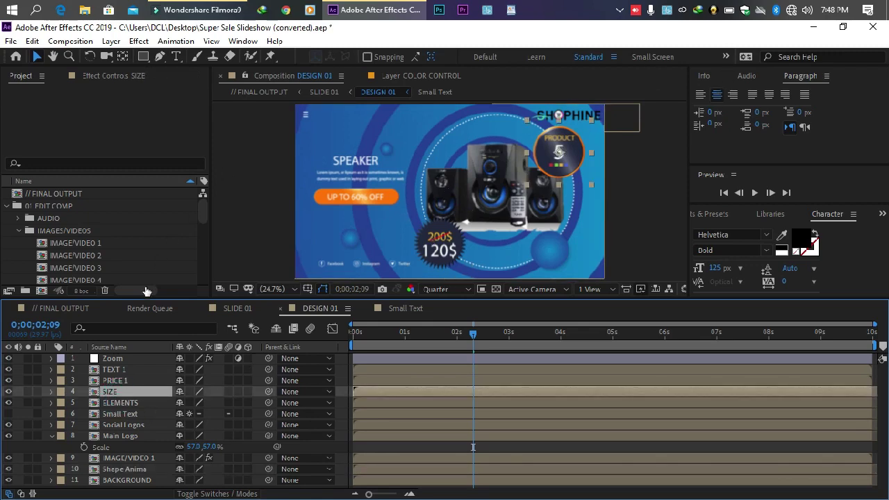
pyautogui.click(119, 404)
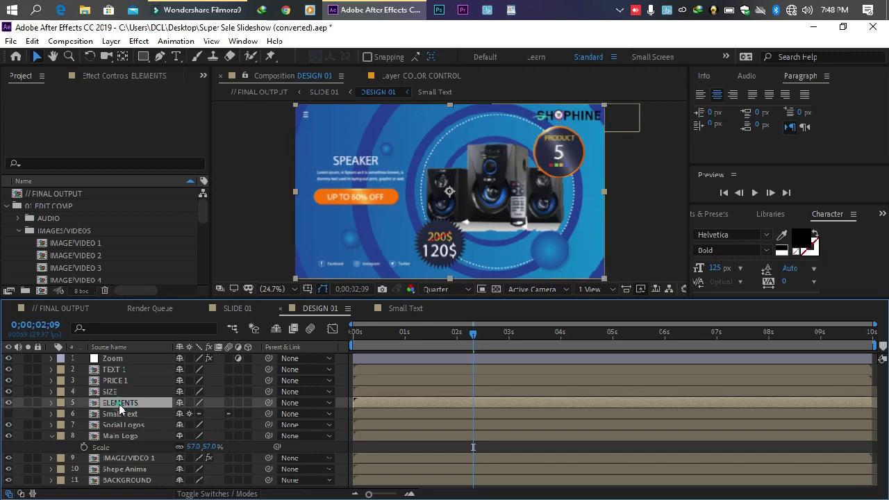
# Open the nested ELEMENTS composition and show its whole frame at 0;00;06;05
pyautogui.doubleClick(119, 404)
pyautogui.moveTo(545, 331); pyautogui.dragTo(588, 332)
pyautogui.click(296, 289)
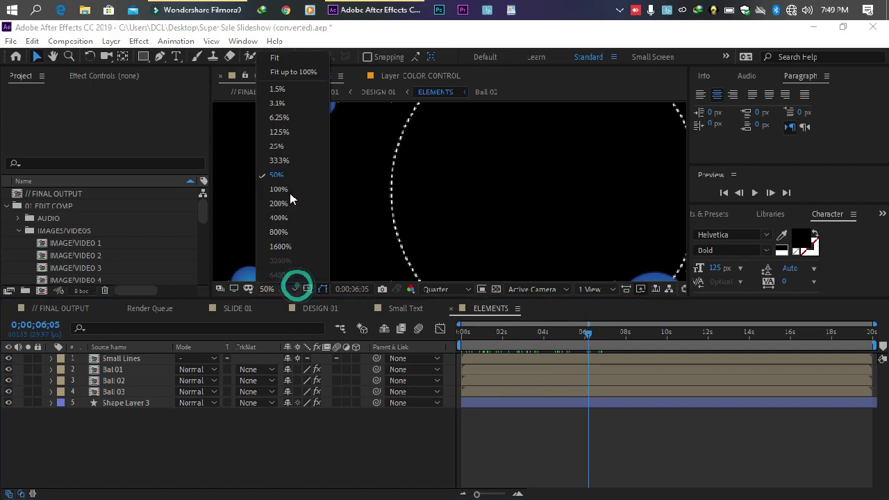
pyautogui.click(287, 58)
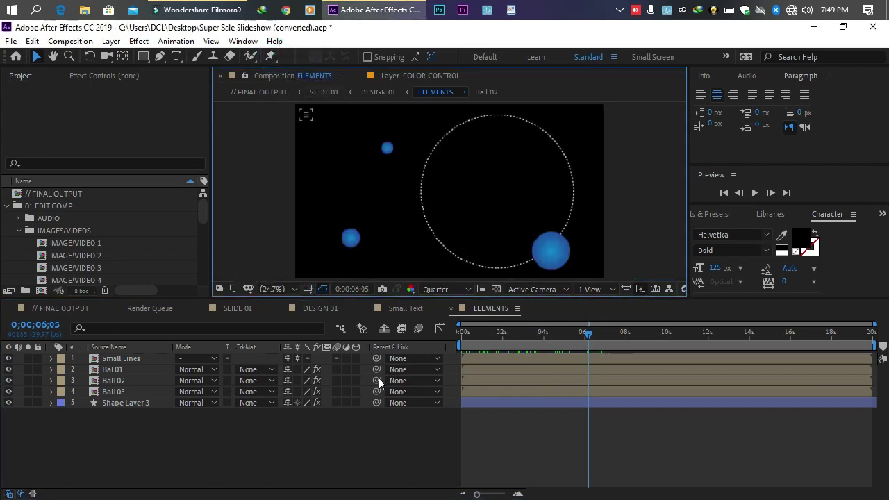
# Revisit the Small Text and DESIGN 01 compositions and reopen ELEMENTS from its layer
pyautogui.click(406, 308)
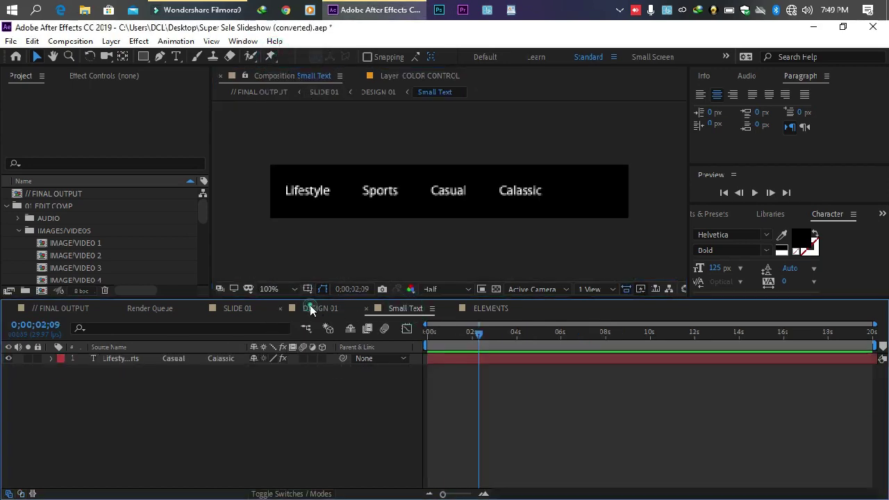
pyautogui.click(312, 307)
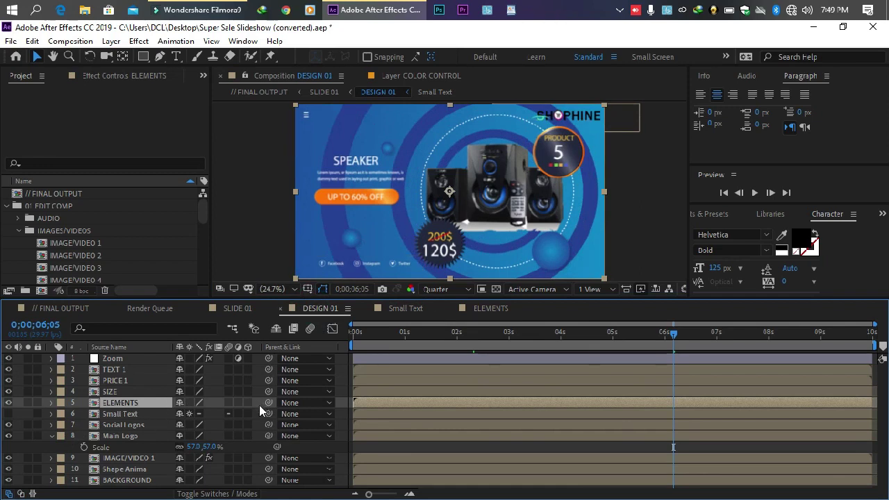
pyautogui.doubleClick(119, 407)
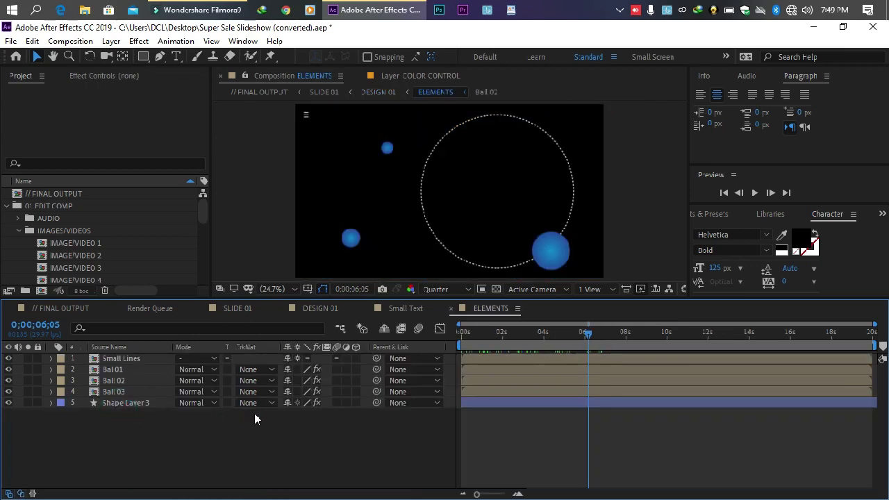
# Hide the Small Lines layer that forms the menu icon in the ELEMENTS composition
pyautogui.click(296, 289)
pyautogui.click(271, 56)
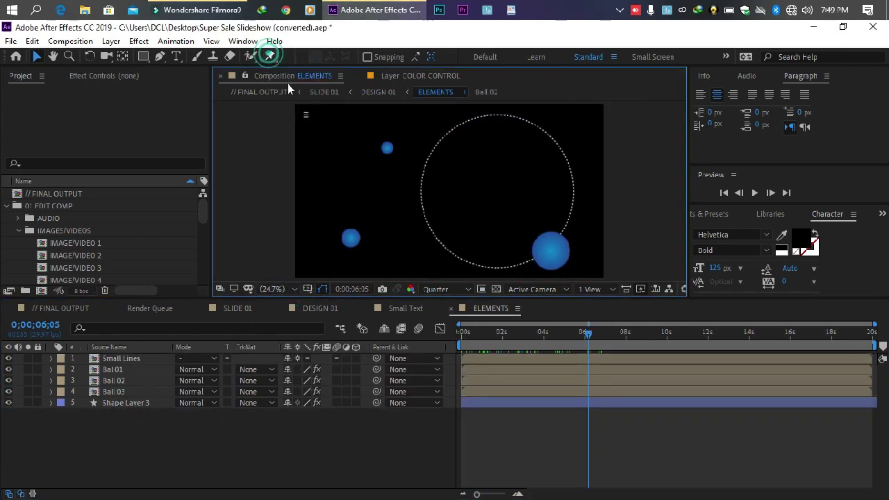
pyautogui.click(450, 289)
pyautogui.click(449, 359)
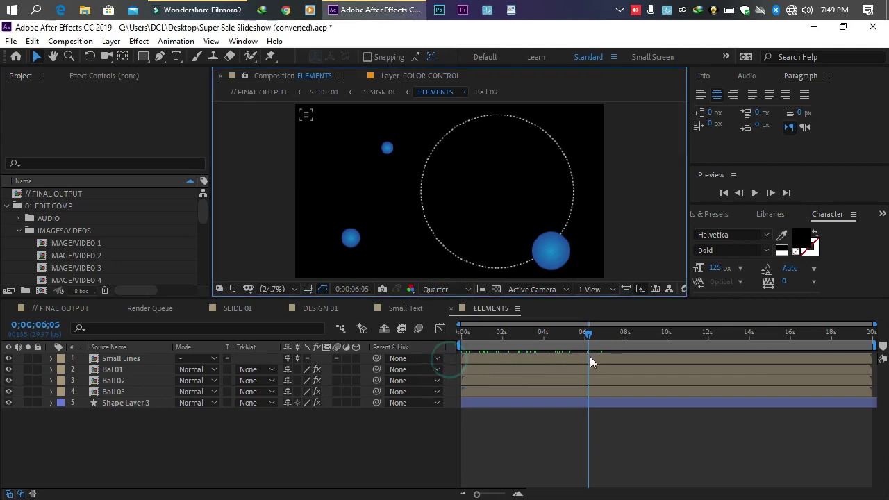
pyautogui.click(309, 120)
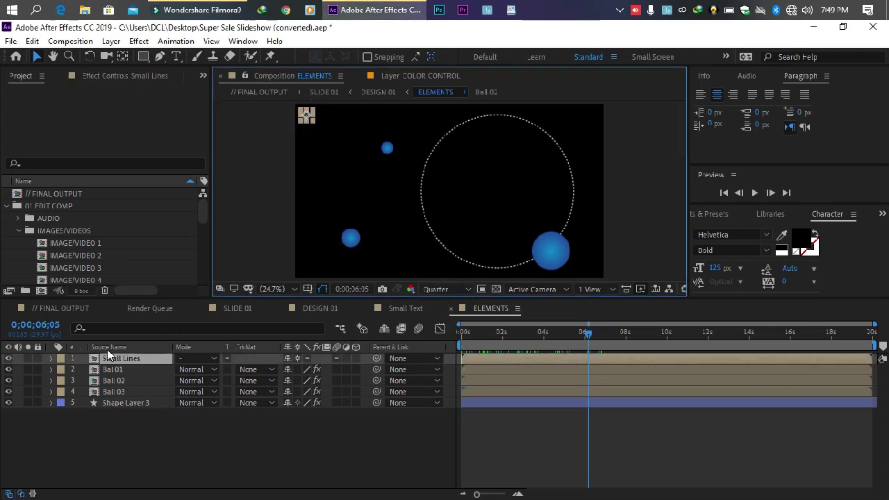
pyautogui.click(9, 359)
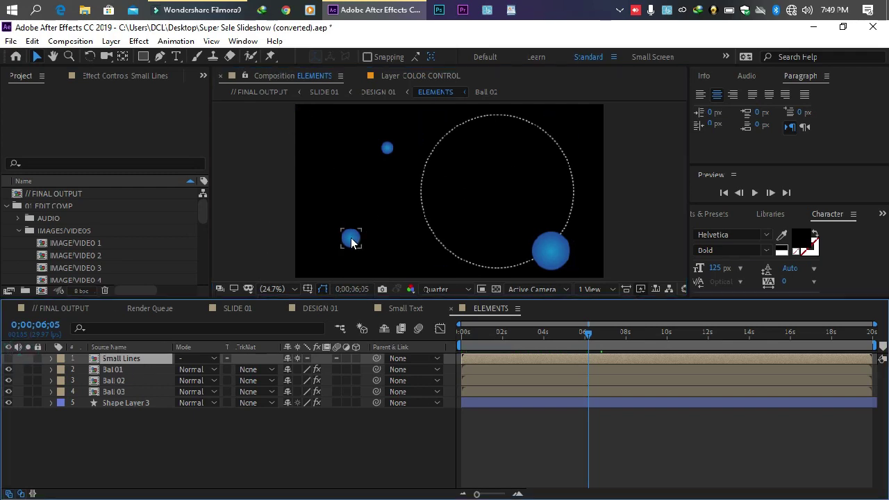
# Return to // FINAL OUTPUT and preview the edited SLIDE 01 at 0;00;03;17 and 0;00;02;22
pyautogui.click(62, 309)
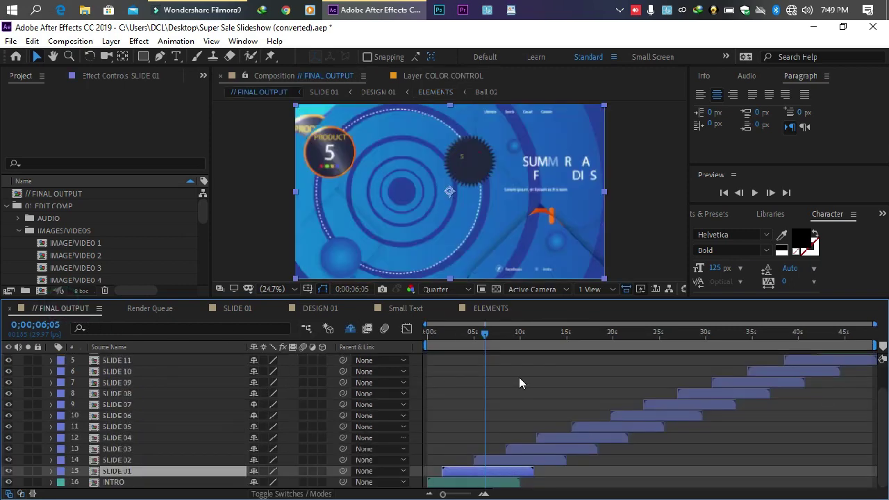
pyautogui.click(460, 331)
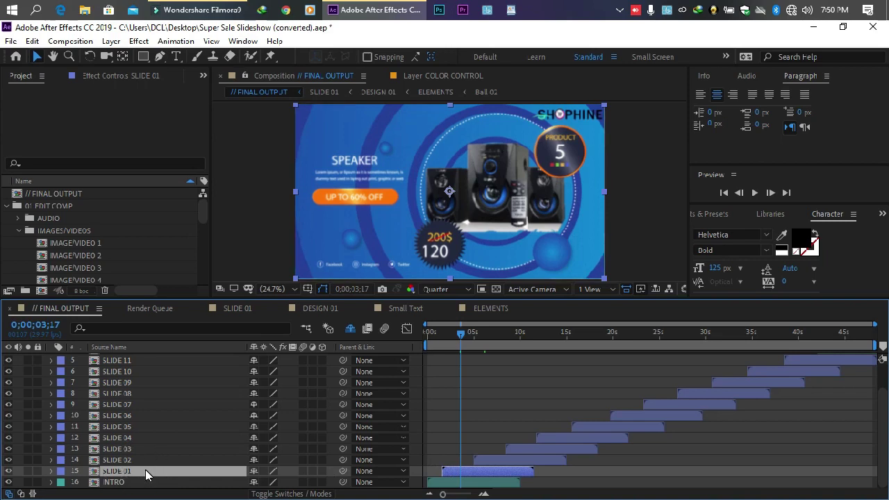
pyautogui.moveTo(461, 332); pyautogui.dragTo(499, 332)
pyautogui.click(453, 333)
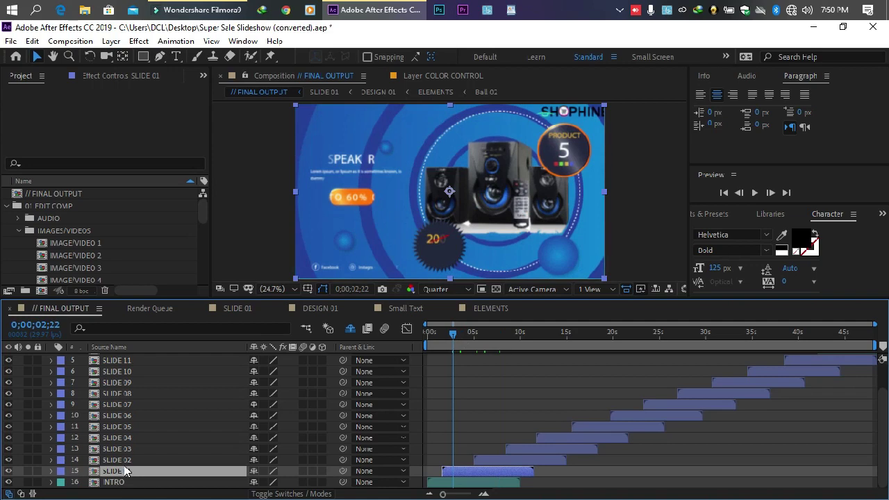
# Open the SLIDE 01 composition from its layer and select the lowest White Solid 1 layer
pyautogui.doubleClick(120, 472)
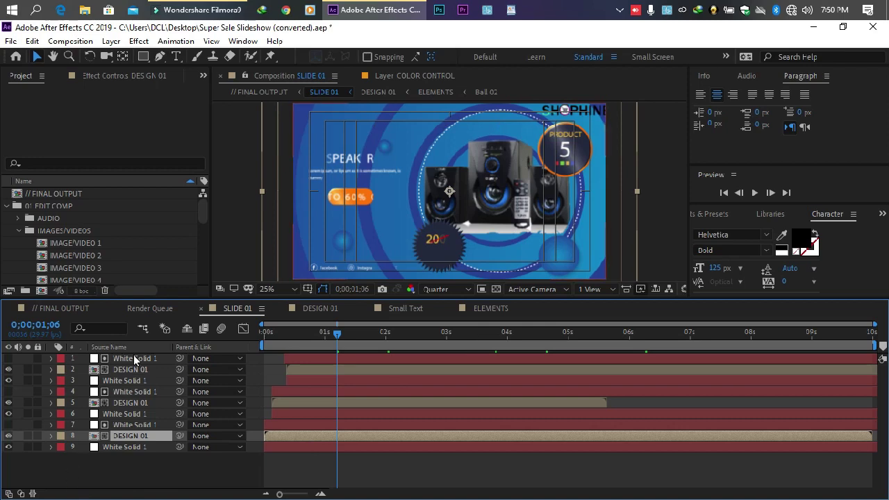
pyautogui.click(133, 449)
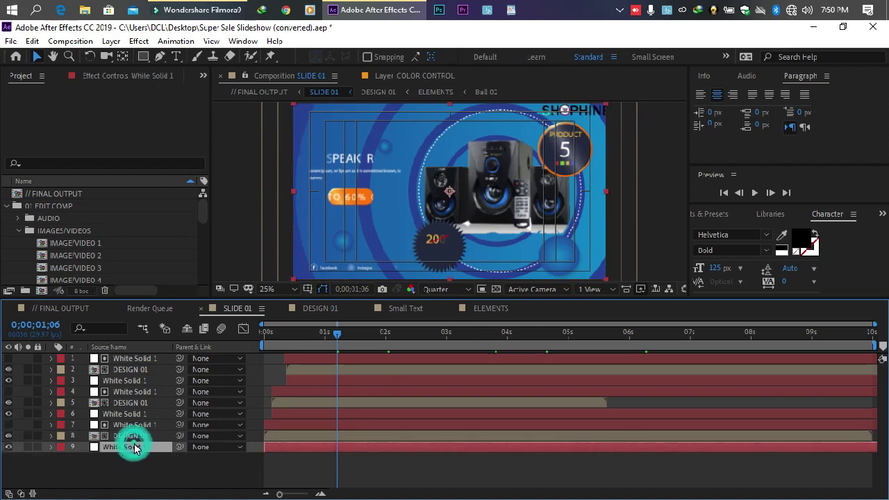
# Inspect the White Solid 1 layers at the bottom of the SLIDE 01 stack, toggling the lowest one's visibility off and on
pyautogui.click(125, 425)
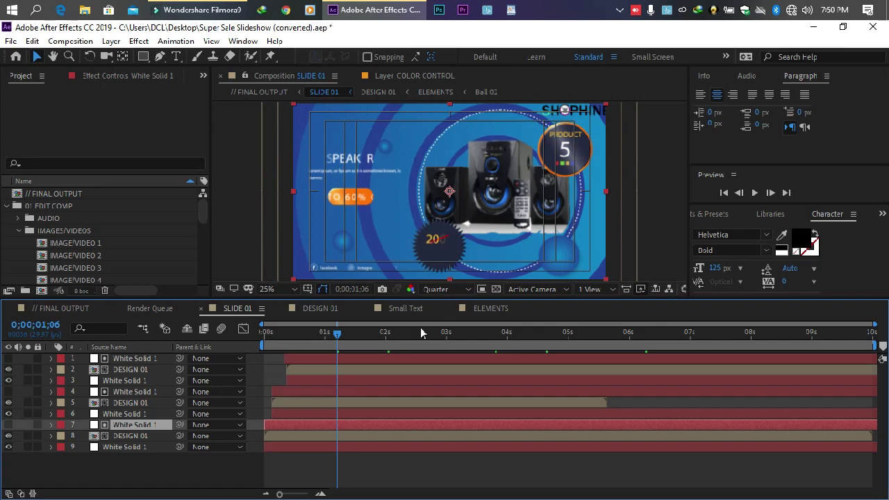
pyautogui.click(100, 474)
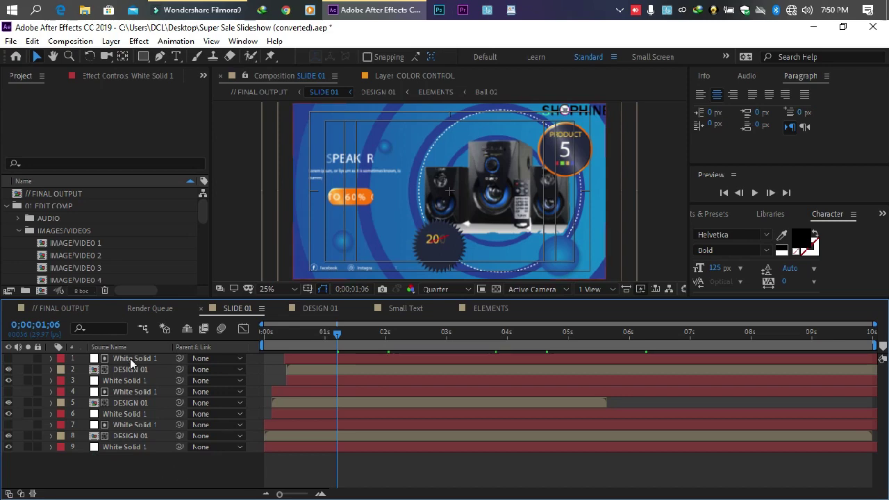
pyautogui.click(137, 448)
pyautogui.click(50, 448)
pyautogui.click(48, 450)
pyautogui.click(8, 449)
pyautogui.click(8, 448)
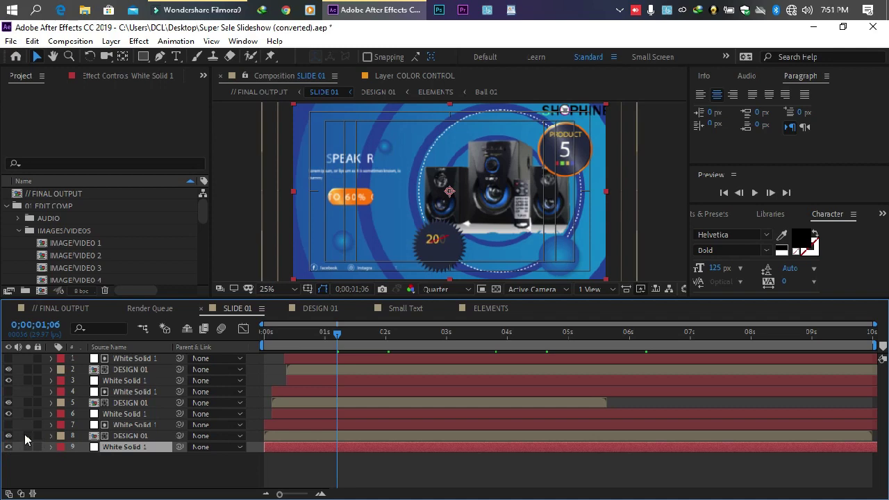
# Check the White Solid 1 layers at positions 6 and 7 of SLIDE 01 as possible background layers
pyautogui.click(125, 416)
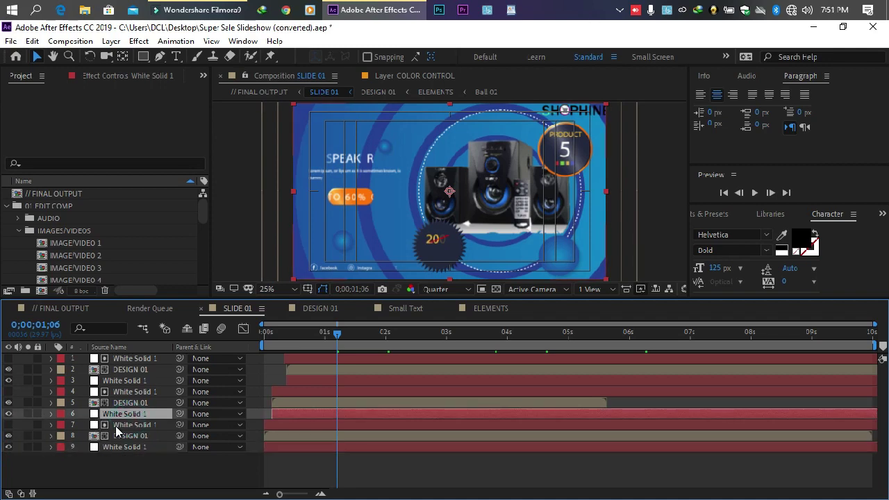
pyautogui.click(119, 425)
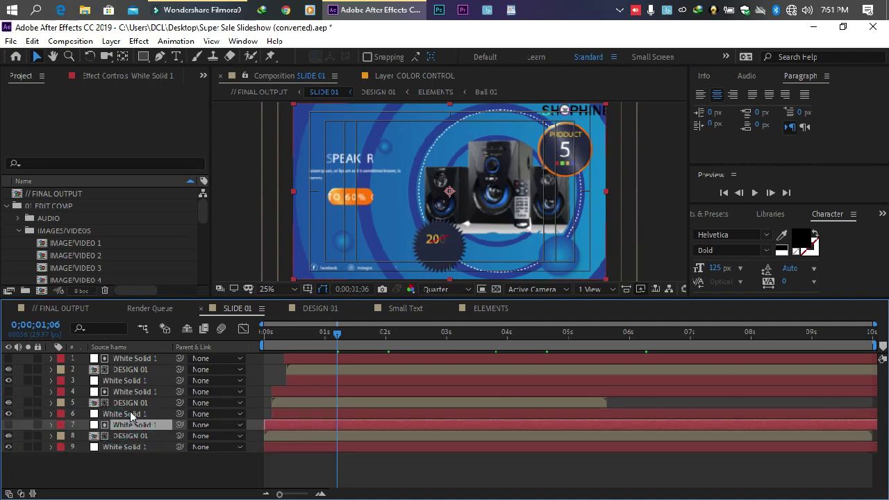
pyautogui.click(130, 414)
pyautogui.click(19, 414)
pyautogui.click(19, 414)
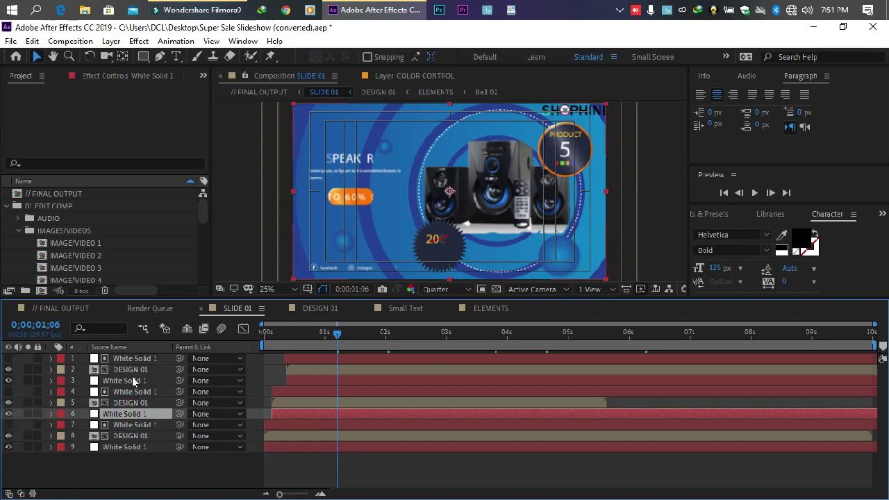
# Check the White Solid 1 layers at positions 3 and 4 and the two upper DESIGN 01 layers, toggling visibility to see their effect
pyautogui.click(125, 380)
pyautogui.click(9, 380)
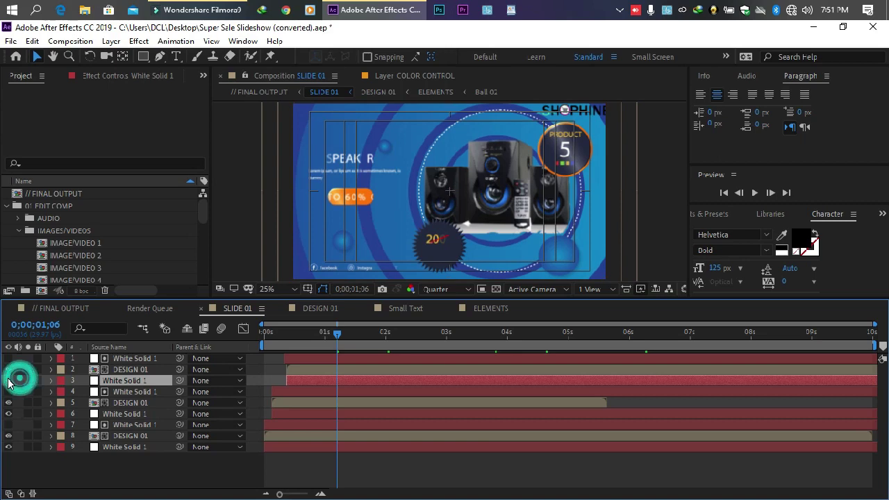
pyautogui.click(8, 378)
pyautogui.click(9, 370)
pyautogui.click(124, 371)
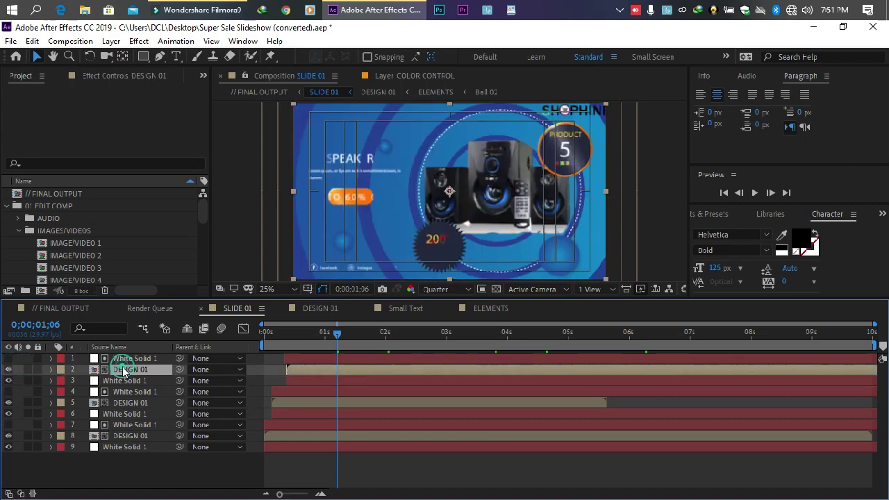
pyautogui.click(135, 391)
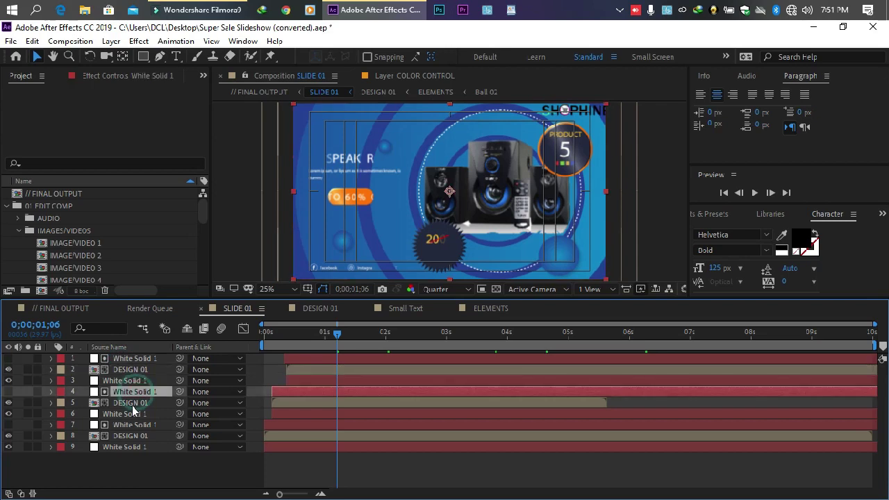
pyautogui.click(133, 404)
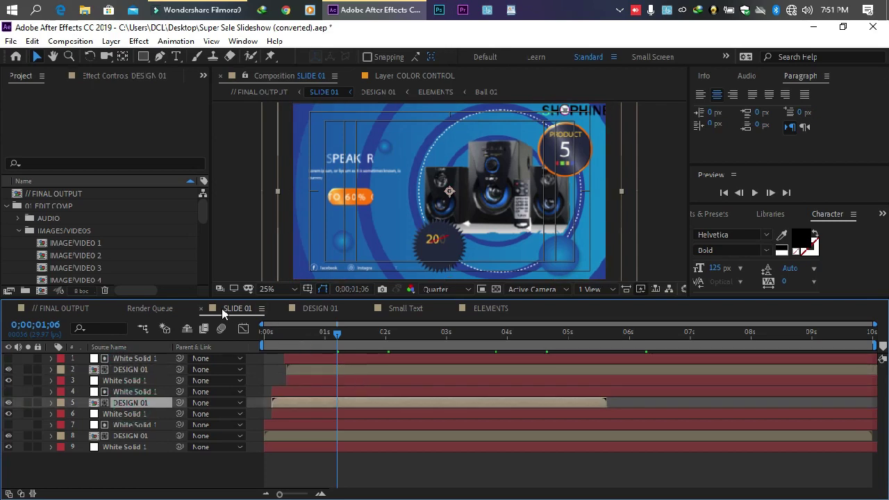
# Reopen SLIDE 01 from // FINAL OUTPUT and toggle the visibility of the third layer, White Solid 1, off and on
pyautogui.click(69, 309)
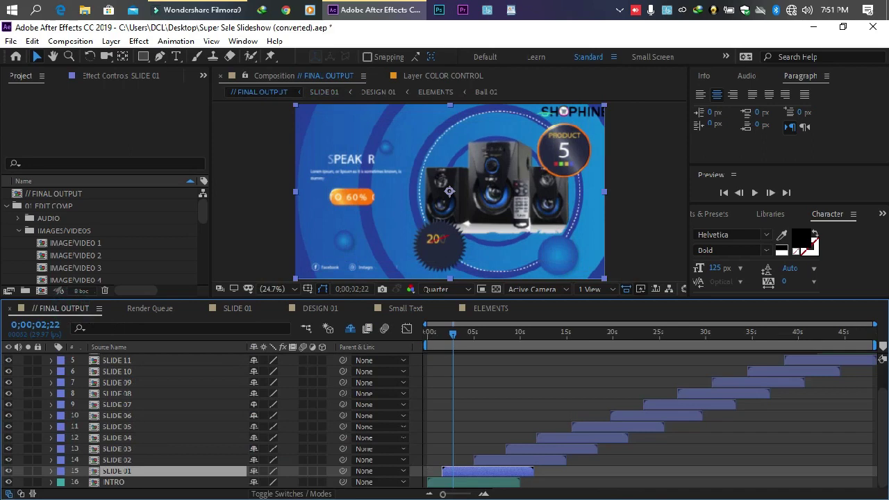
pyautogui.doubleClick(132, 474)
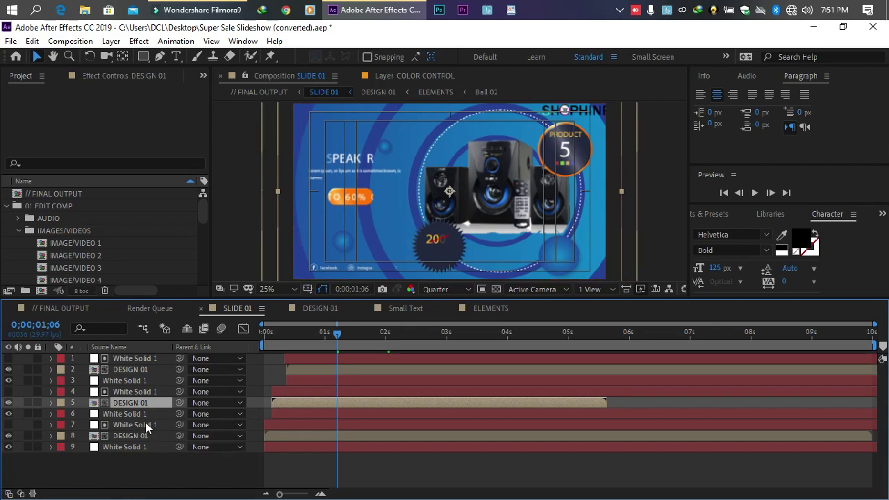
pyautogui.click(127, 382)
pyautogui.click(9, 381)
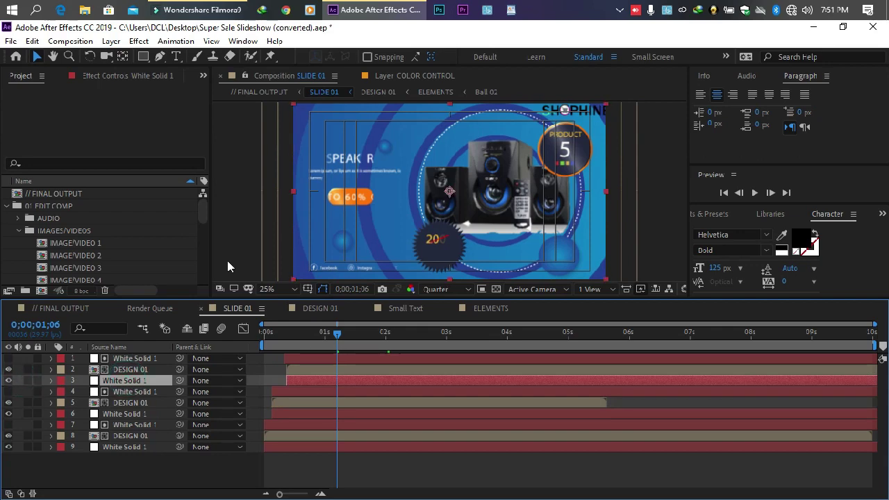
pyautogui.click(9, 382)
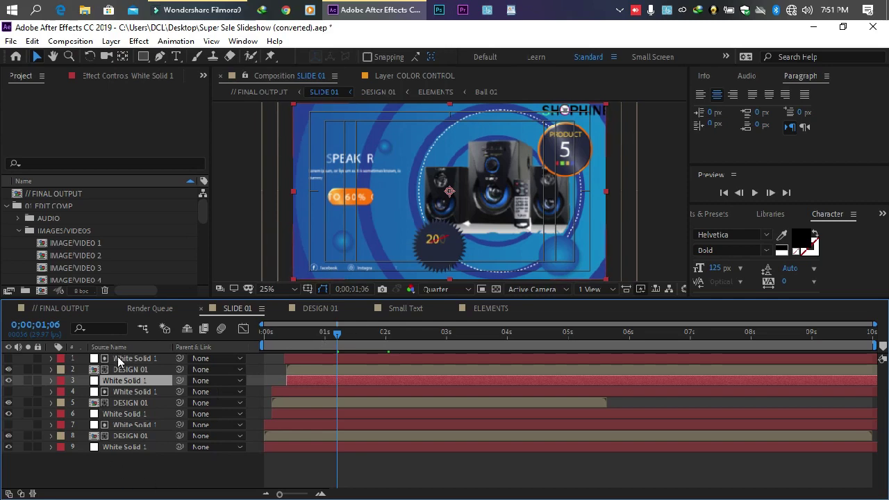
# Open the BACKGROUND composition from within DESIGN 01 and fit its whole frame in the viewer
pyautogui.doubleClick(134, 405)
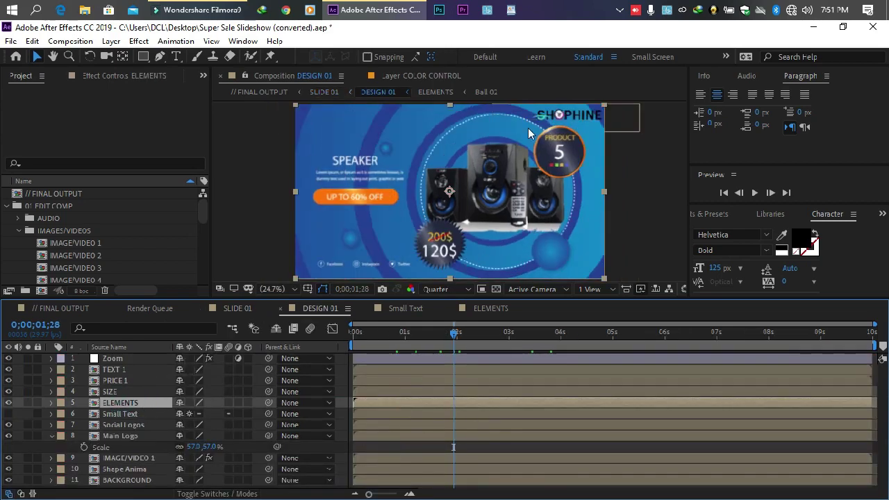
pyautogui.click(119, 480)
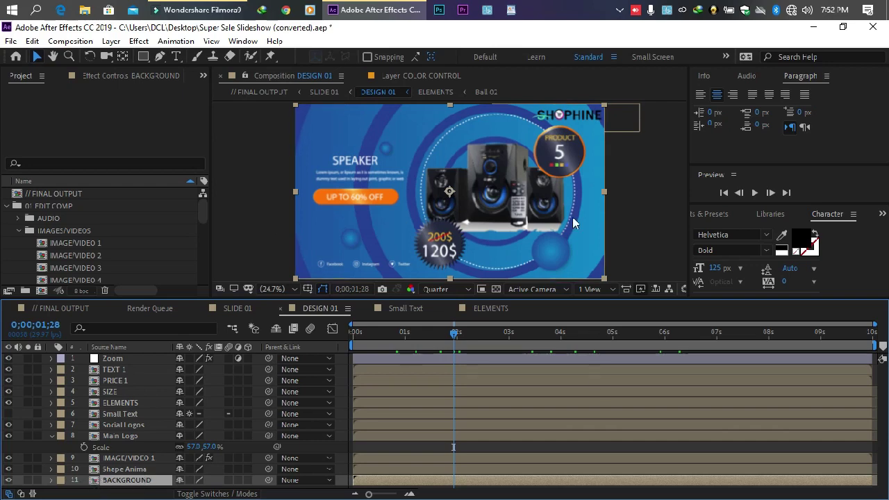
pyautogui.doubleClick(120, 485)
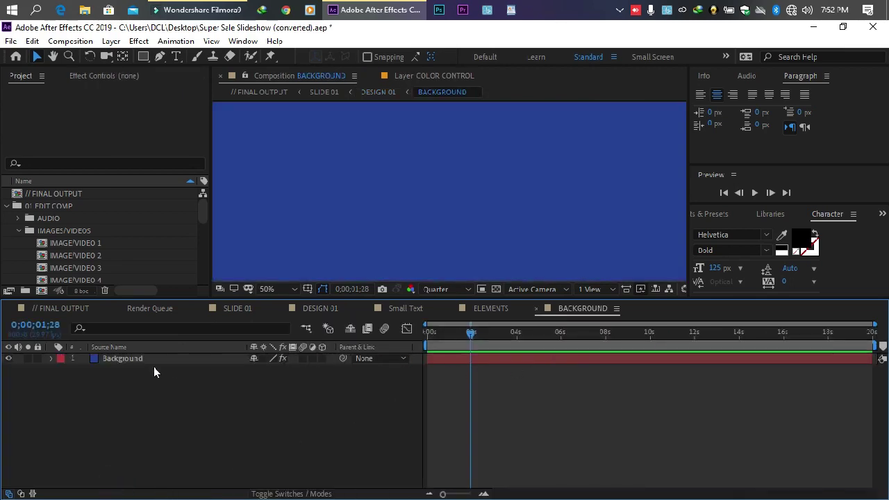
pyautogui.click(280, 291)
pyautogui.click(263, 64)
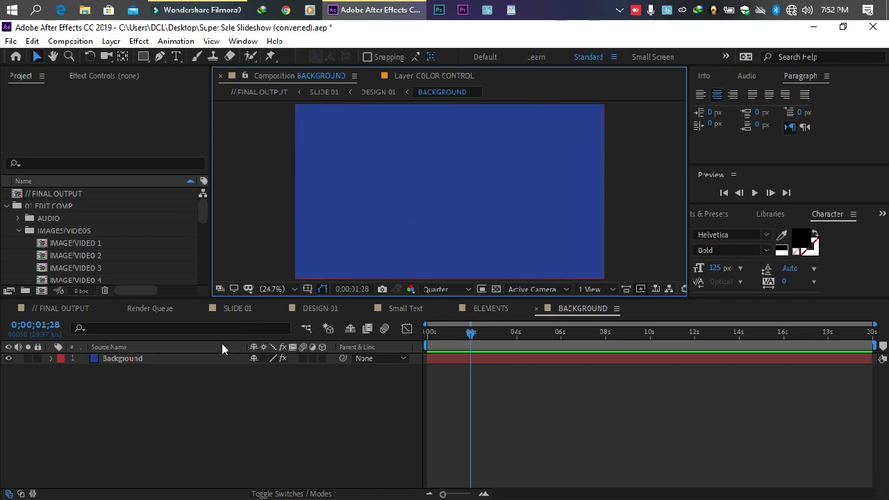
# Expand the Background layer's effects to reveal the Fill properties
pyautogui.click(50, 359)
pyautogui.click(51, 358)
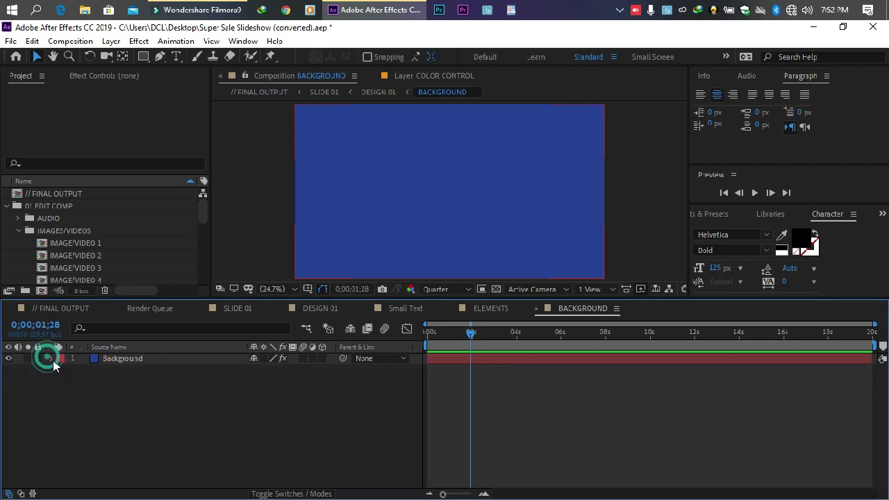
pyautogui.click(50, 359)
pyautogui.click(62, 371)
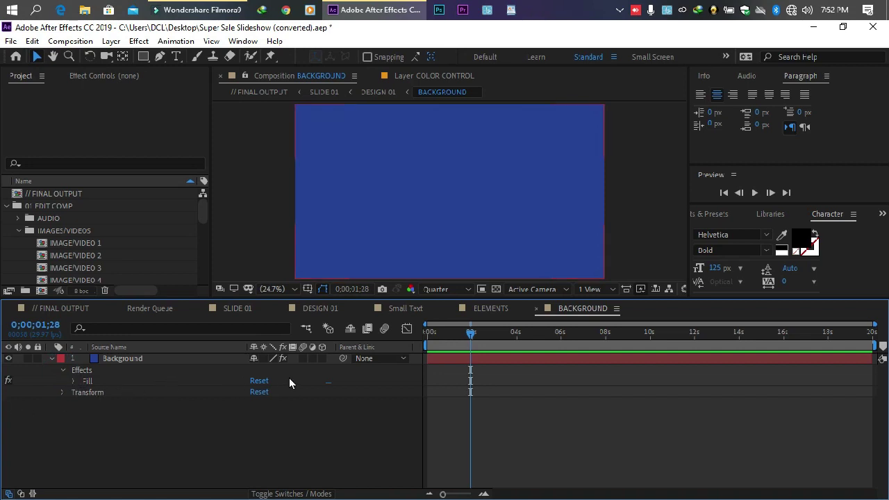
pyautogui.click(75, 381)
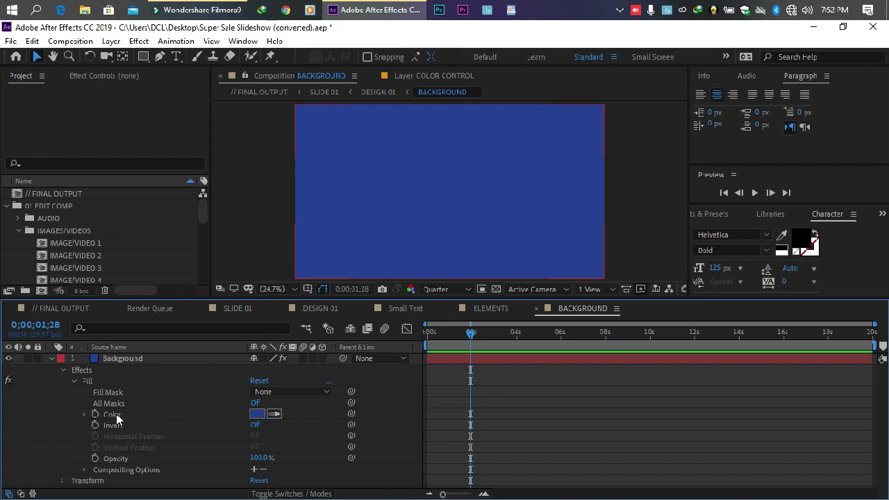
# Set the Background layer's Fill color to orange FF6C00
pyautogui.click(257, 414)
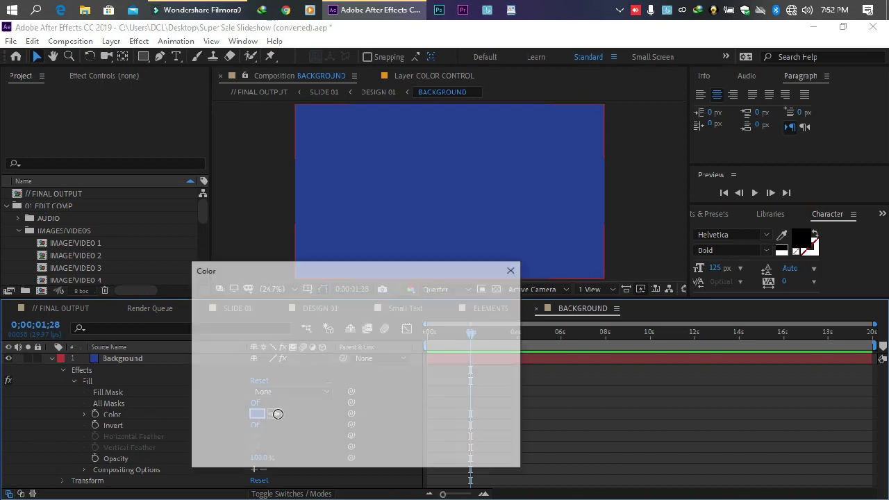
pyautogui.moveTo(385, 404); pyautogui.dragTo(381, 438)
pyautogui.moveTo(327, 346)
pyautogui.mouseDown()
pyautogui.moveTo(317, 322)
pyautogui.moveTo(389, 273)
pyautogui.mouseUp()
pyautogui.moveTo(384, 433); pyautogui.dragTo(387, 445)
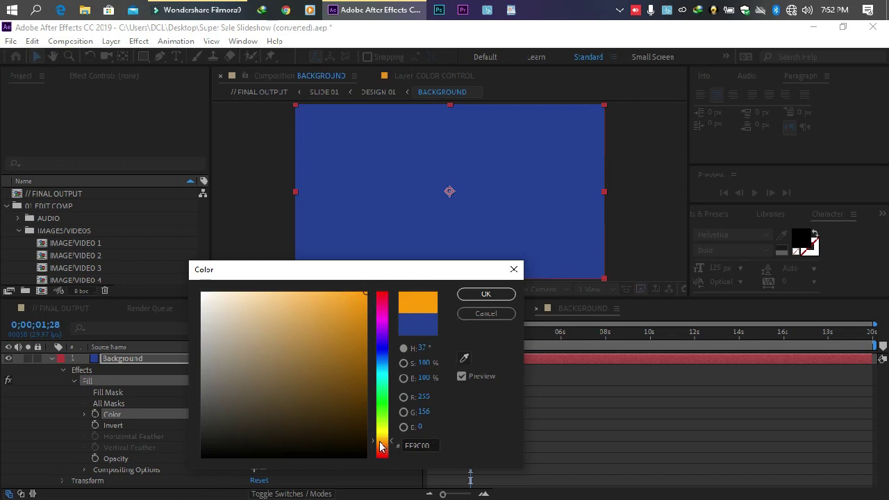
pyautogui.moveTo(377, 440); pyautogui.dragTo(388, 449)
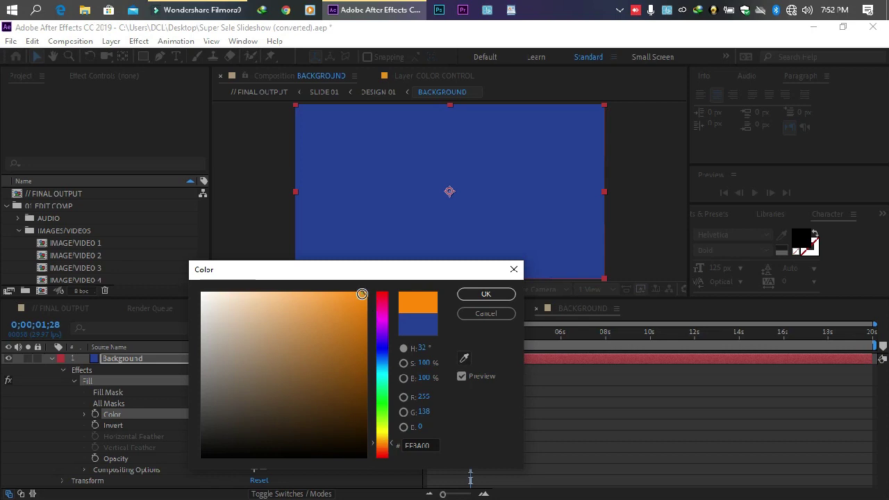
pyautogui.moveTo(384, 445)
pyautogui.mouseDown()
pyautogui.moveTo(375, 449)
pyautogui.moveTo(393, 451)
pyautogui.mouseUp()
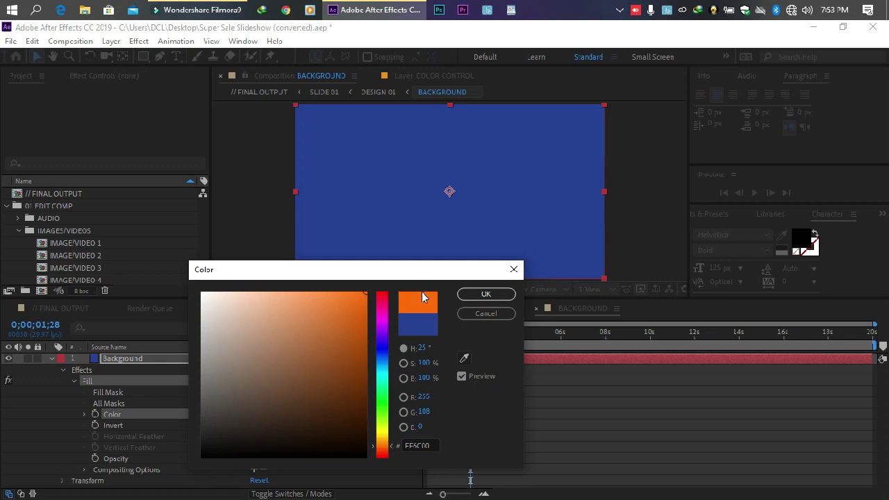
pyautogui.click(488, 295)
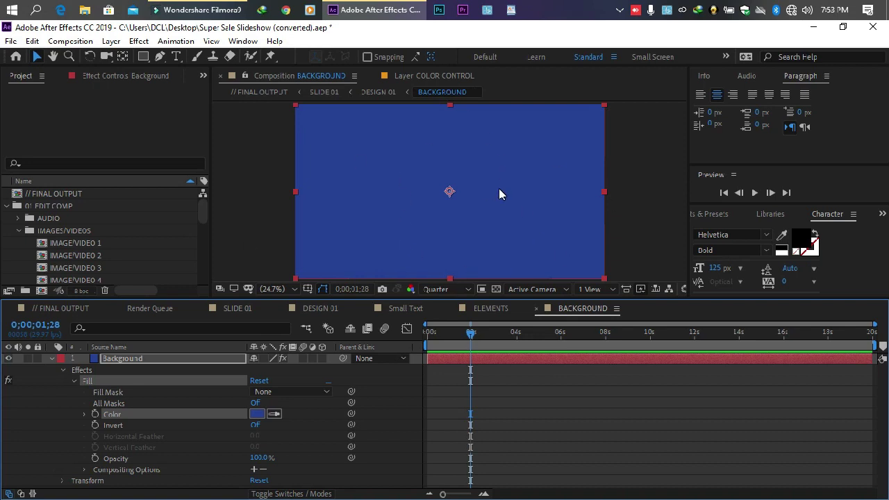
# Recheck the Fill color of the Background layer and reapply the orange FF6C00
pyautogui.click(257, 414)
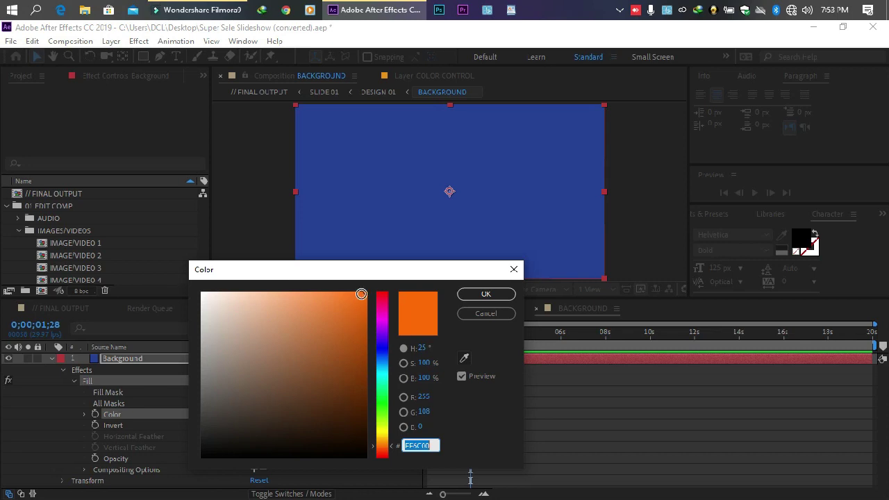
pyautogui.click(486, 294)
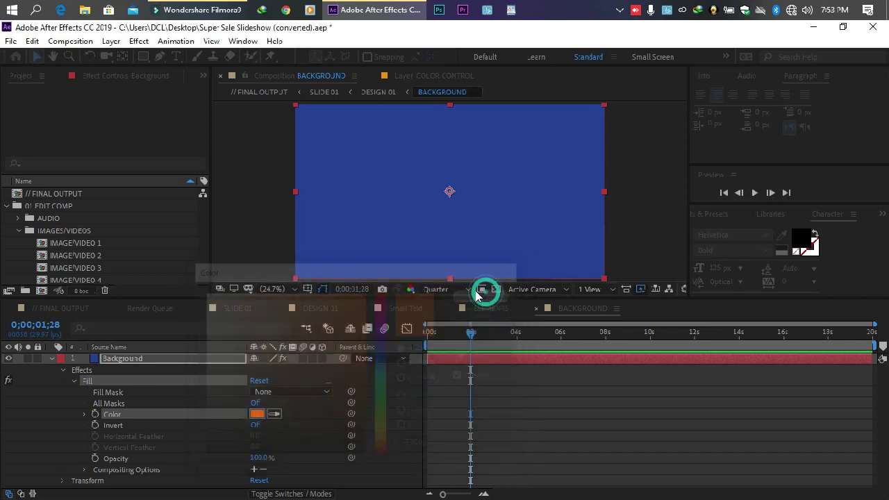
pyautogui.click(256, 414)
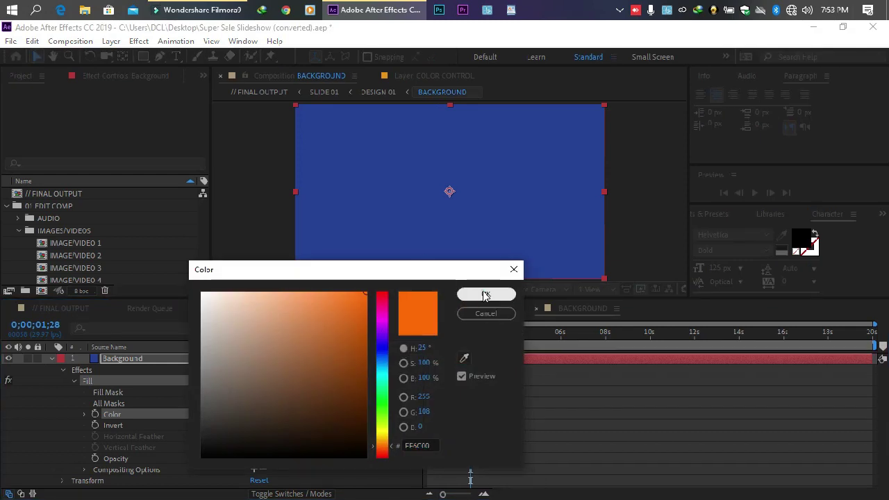
pyautogui.click(484, 294)
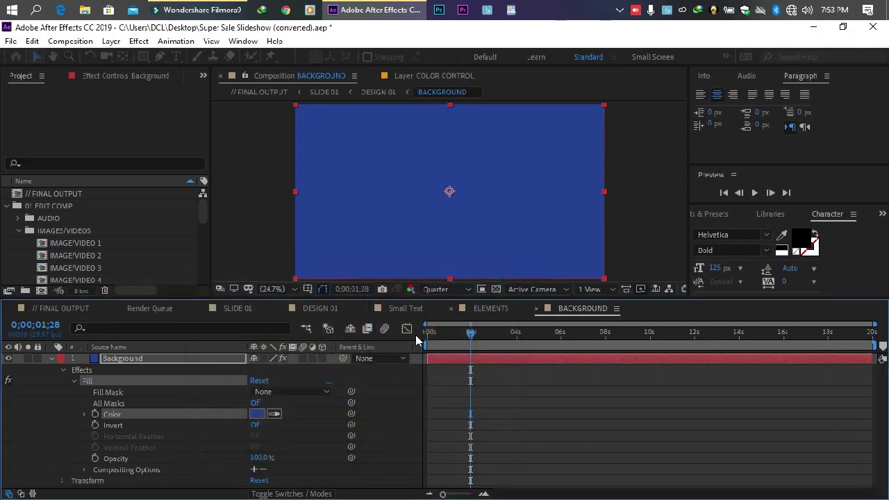
# Disable the expression linking the Background layer's Fill color to COLOR CONTROL, then check the color setting
pyautogui.click(84, 414)
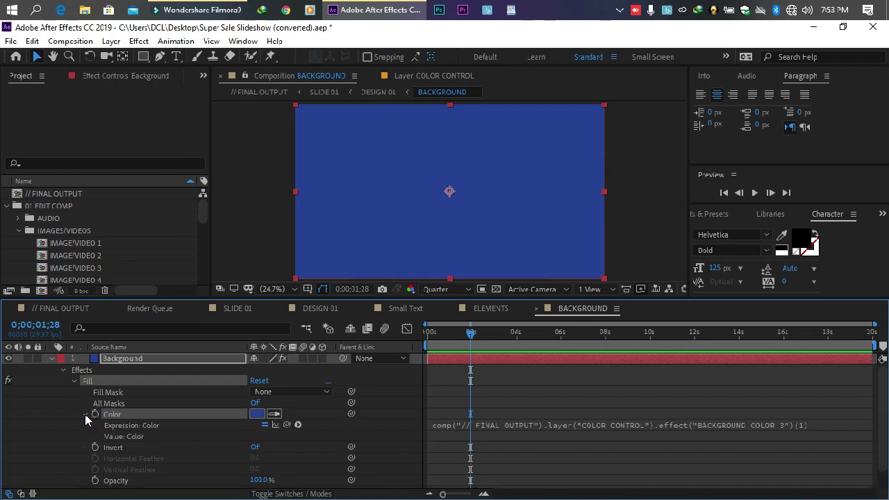
pyautogui.click(85, 414)
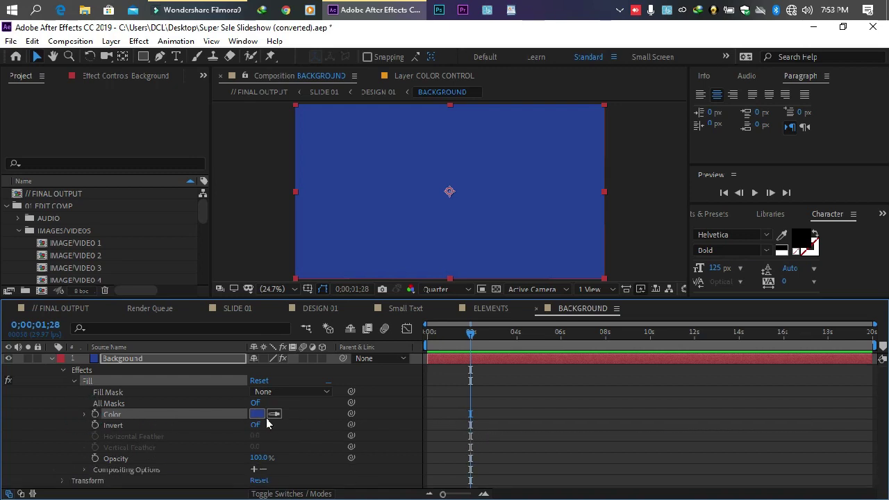
pyautogui.click(83, 414)
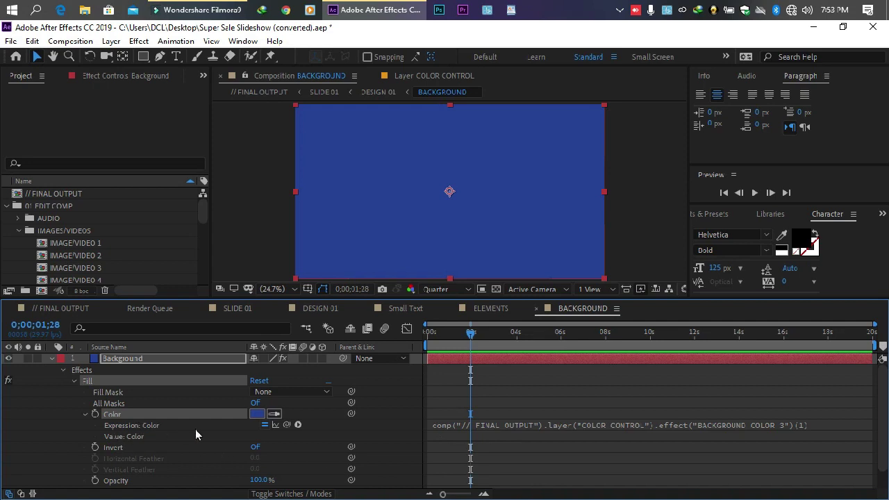
pyautogui.click(265, 426)
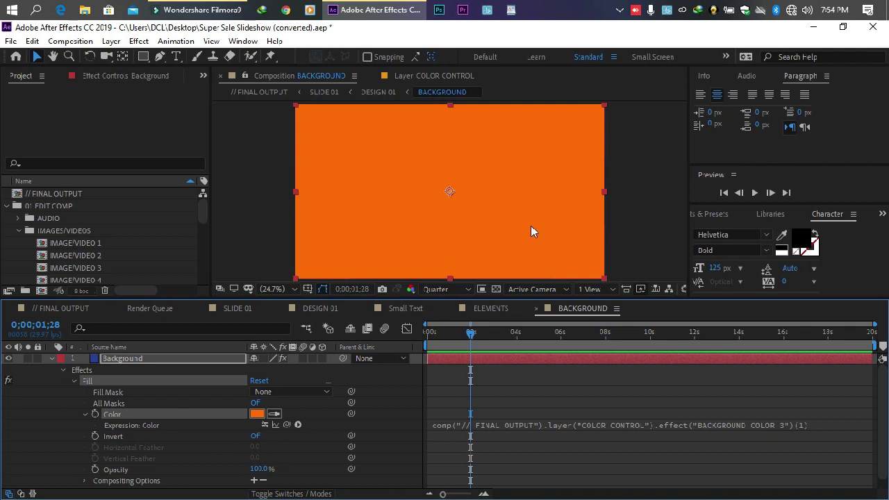
pyautogui.click(257, 414)
pyautogui.click(485, 294)
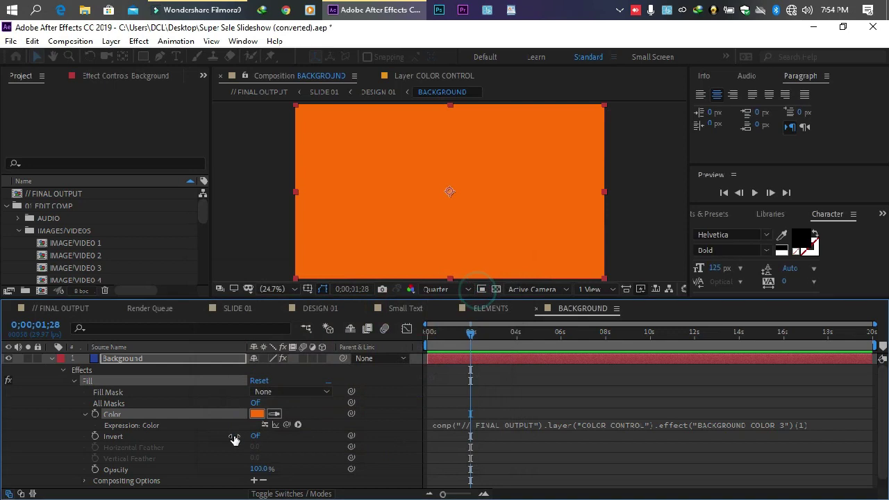
# Compare the Background layer's Fill color with its expression enabled and disabled, leave it disabled, and review the result in SLIDE 01
pyautogui.click(265, 425)
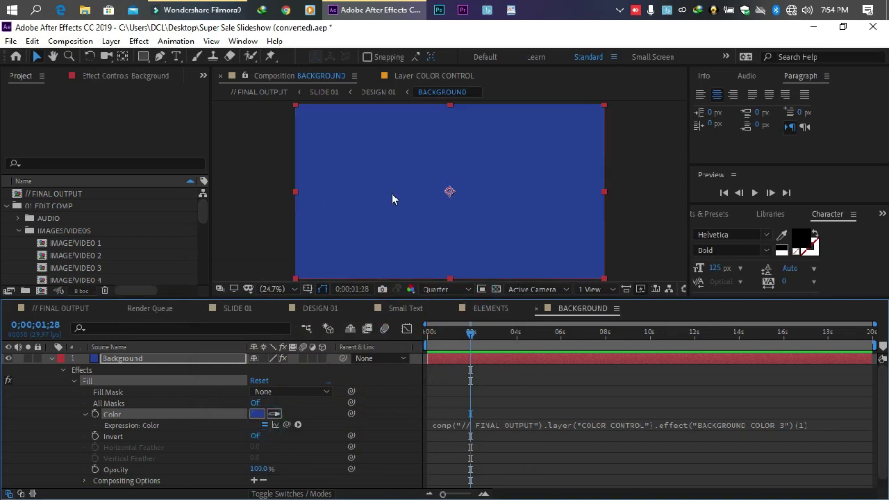
pyautogui.click(265, 425)
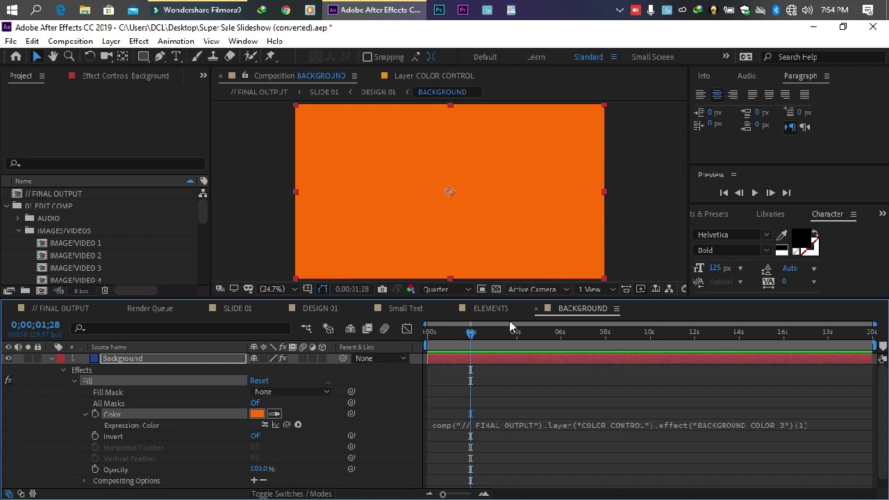
pyautogui.click(490, 309)
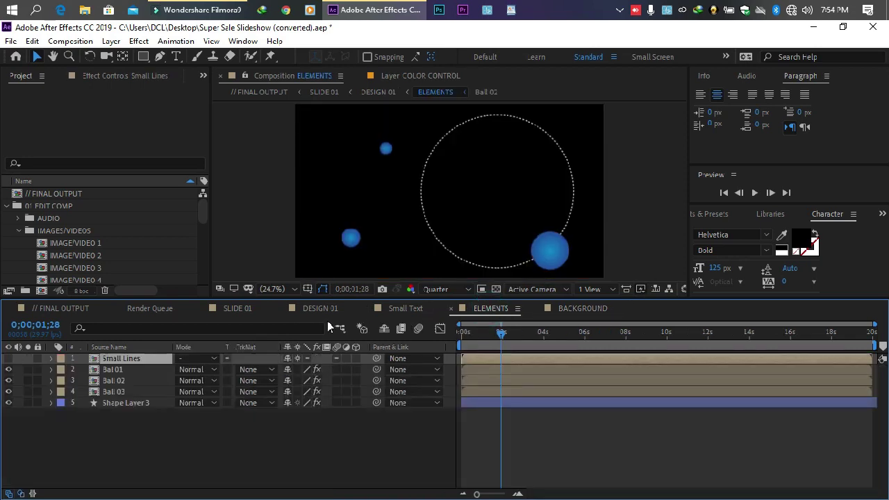
pyautogui.click(237, 310)
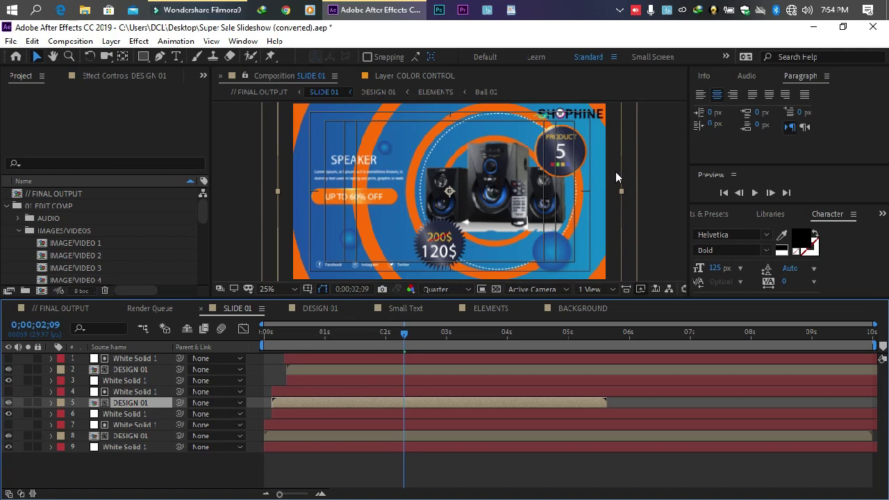
# Go back to DESIGN 01 and switch the Shape Anima layer's visibility off and on to identify what it draws
pyautogui.click(481, 308)
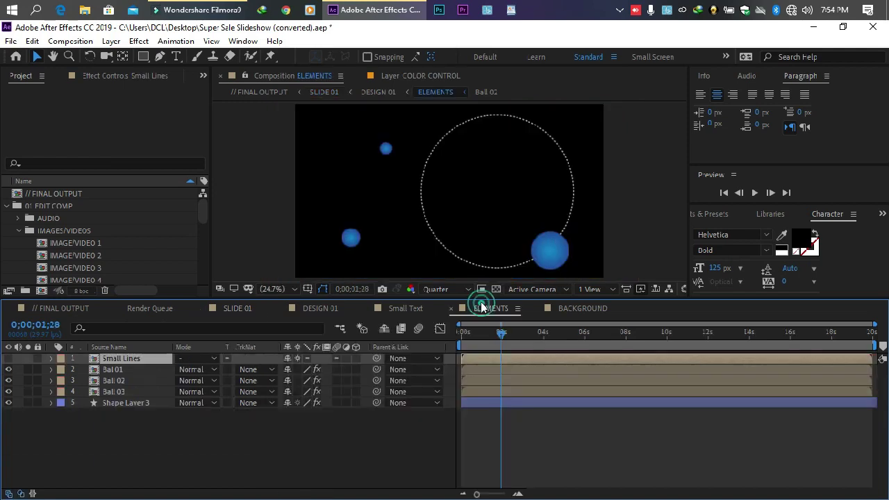
pyautogui.click(405, 308)
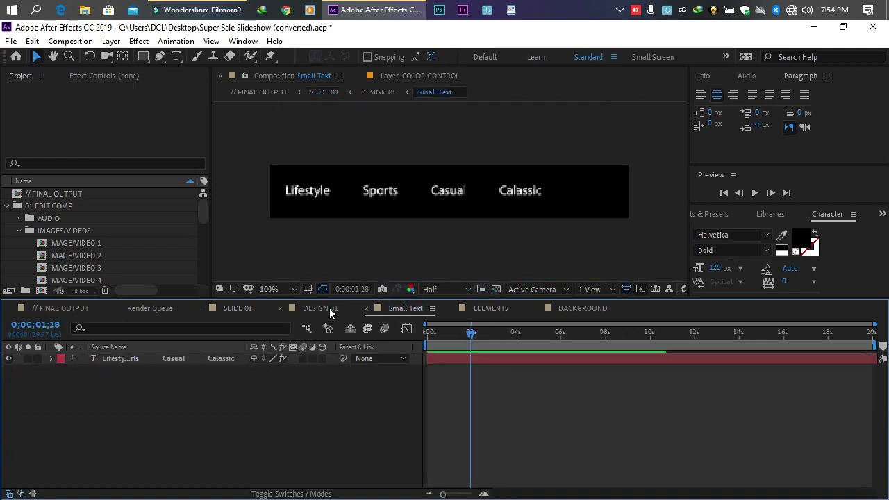
pyautogui.click(325, 308)
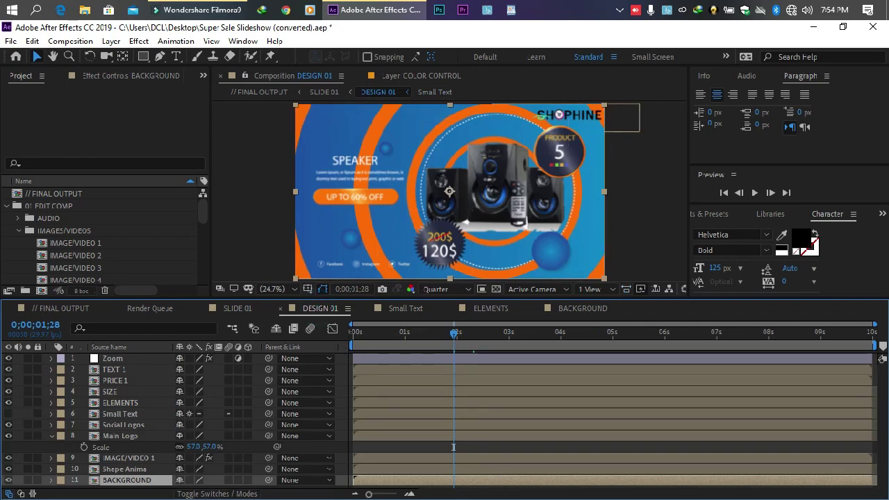
pyautogui.click(120, 460)
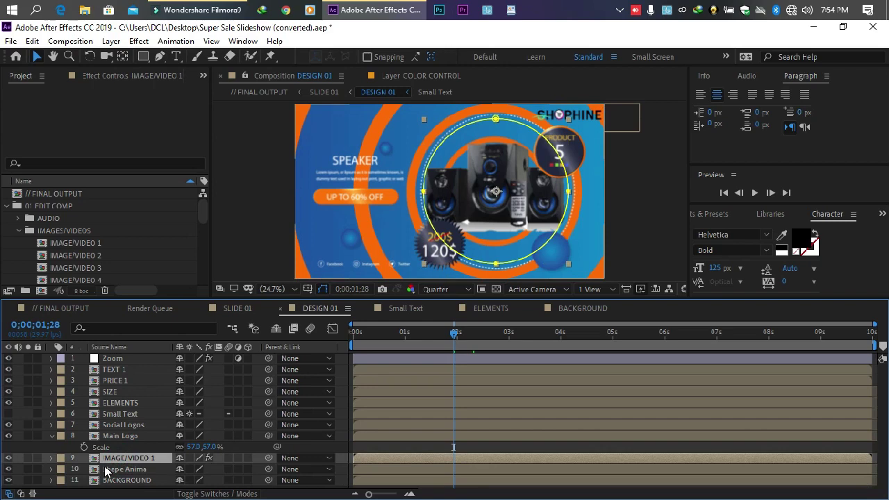
pyautogui.click(118, 471)
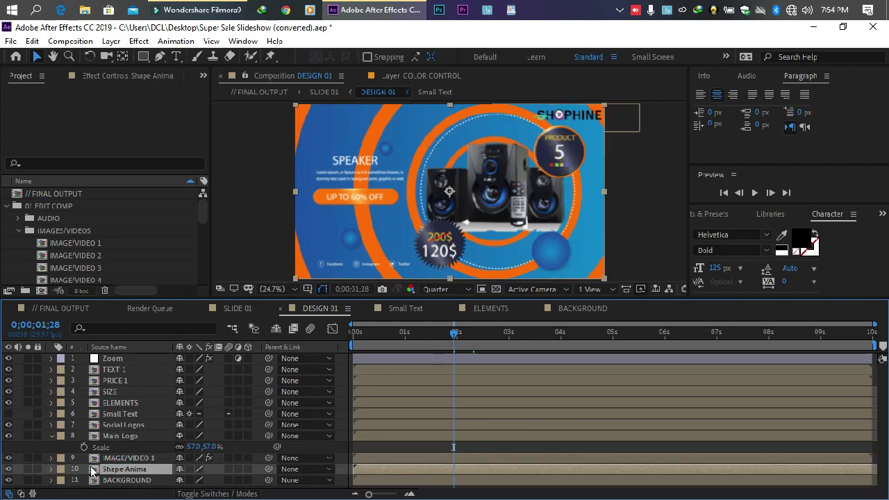
pyautogui.click(8, 470)
pyautogui.click(8, 471)
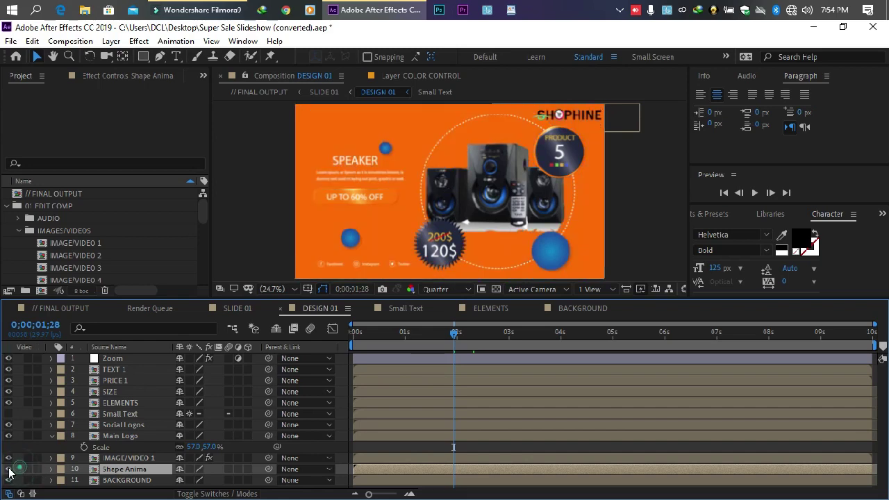
# Inspect the Shape Anima, BACKGROUND and ELEMENTS compositions, then return to DESIGN 01 and move the playhead to 0;00;01;25
pyautogui.doubleClick(126, 470)
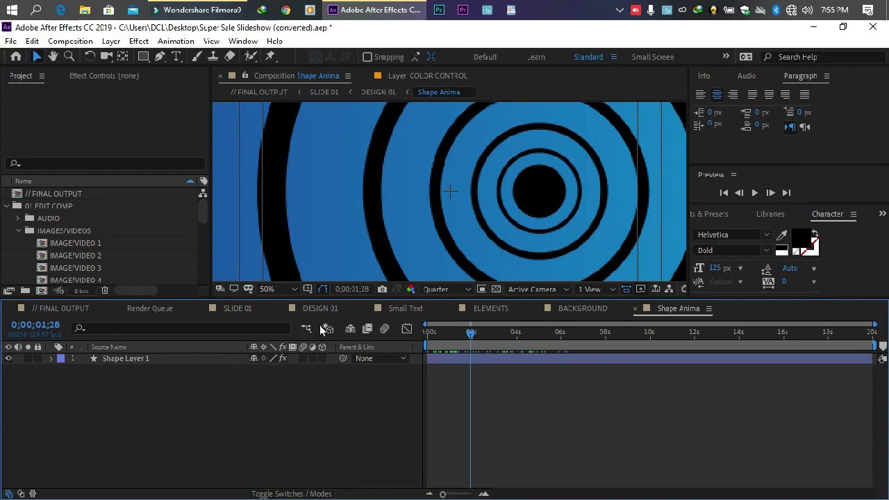
pyautogui.click(573, 309)
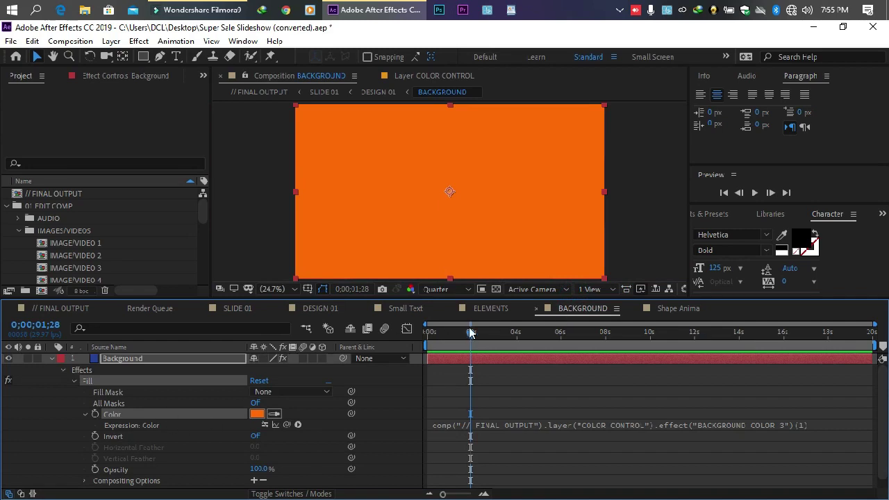
pyautogui.click(496, 310)
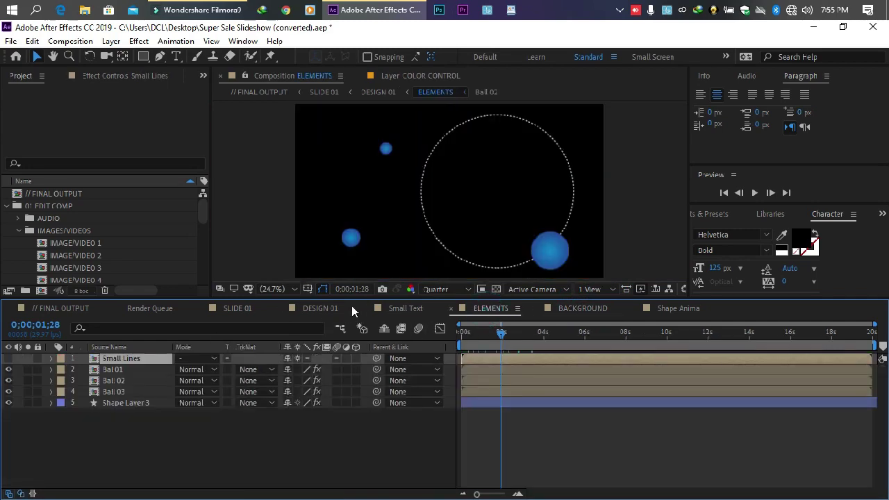
pyautogui.click(325, 312)
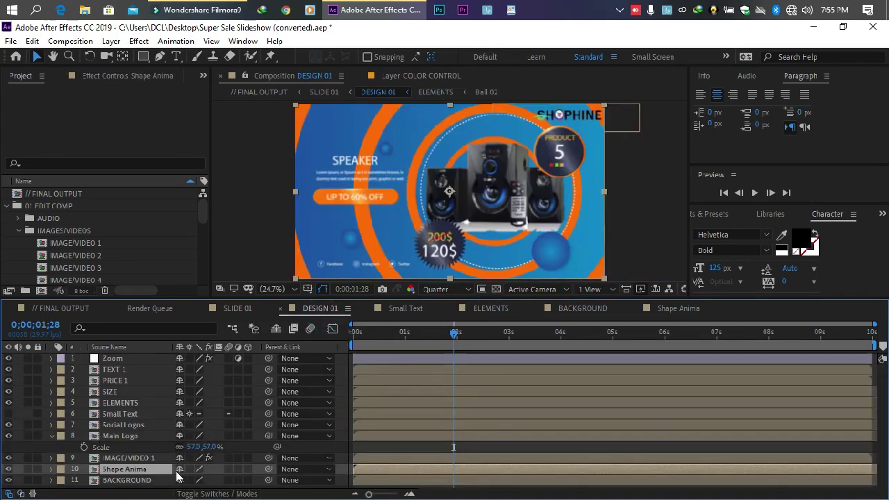
pyautogui.click(129, 480)
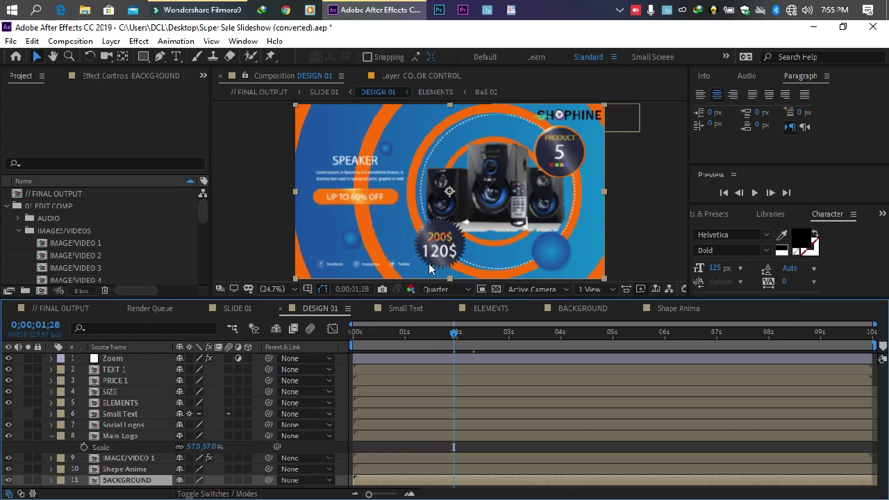
pyautogui.moveTo(427, 333); pyautogui.dragTo(453, 343)
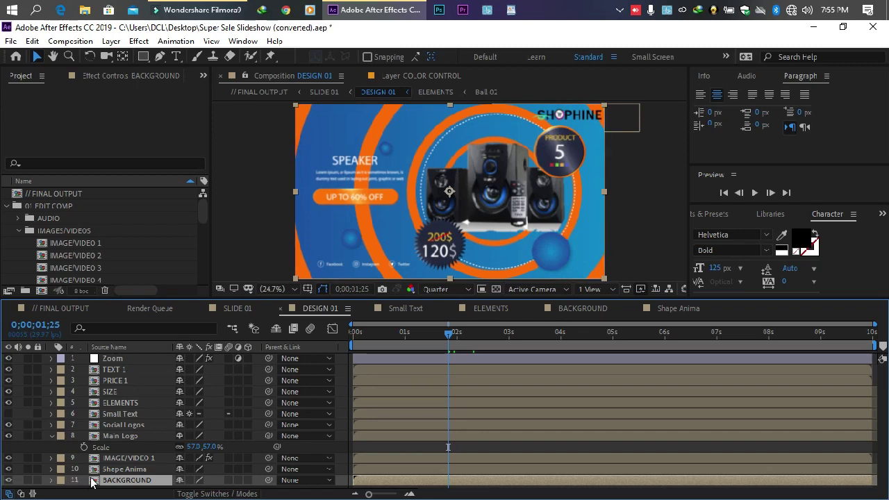
# Open the Shape Anima composition from DESIGN 01 and fit it to the viewer
pyautogui.click(118, 470)
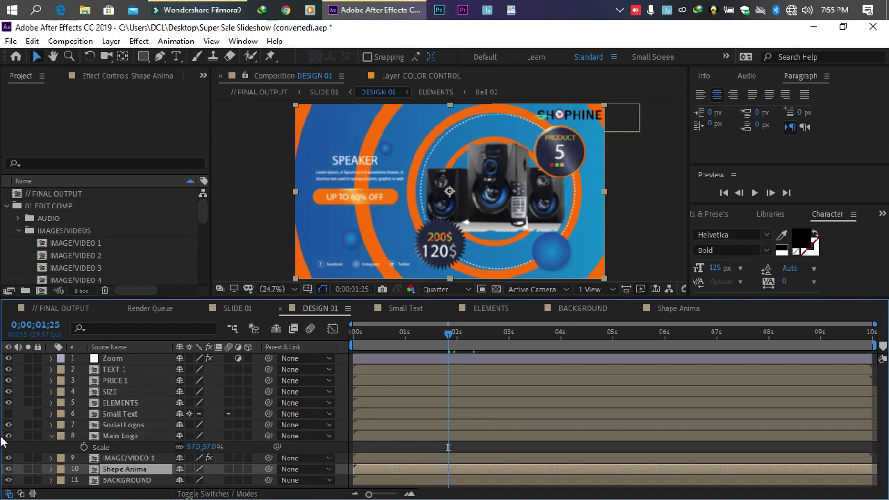
pyautogui.doubleClick(126, 472)
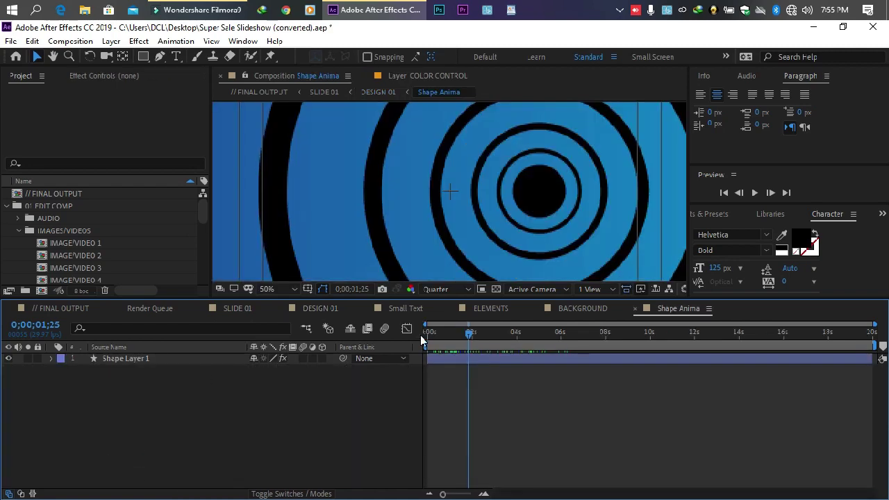
pyautogui.click(398, 361)
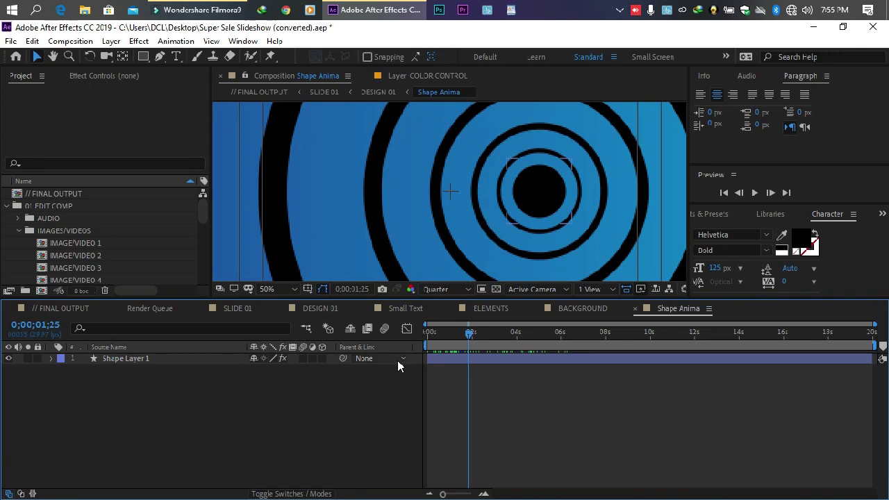
pyautogui.click(272, 289)
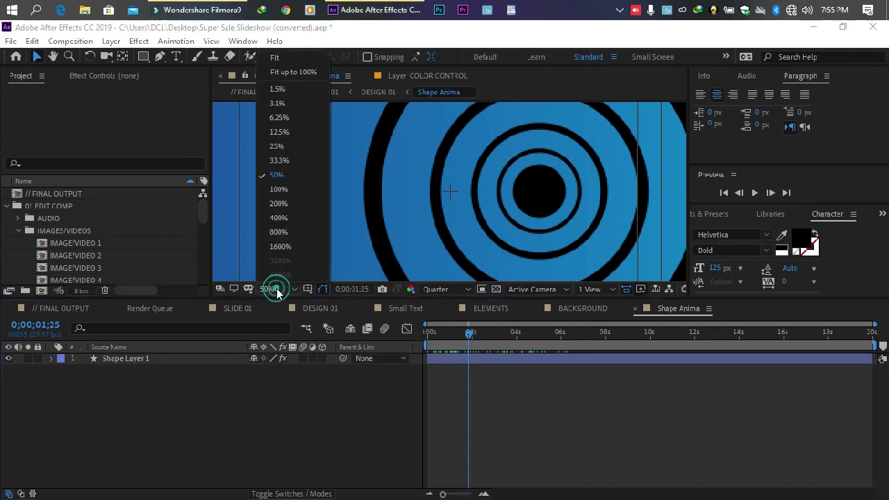
pyautogui.click(278, 60)
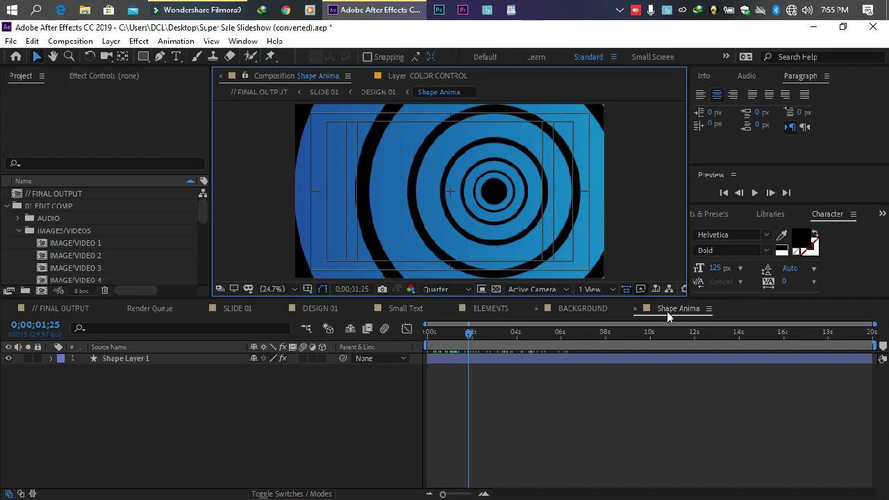
# Reveal the Gradient Ramp properties of Shape Layer 1 in the Shape Anima composition
pyautogui.click(126, 358)
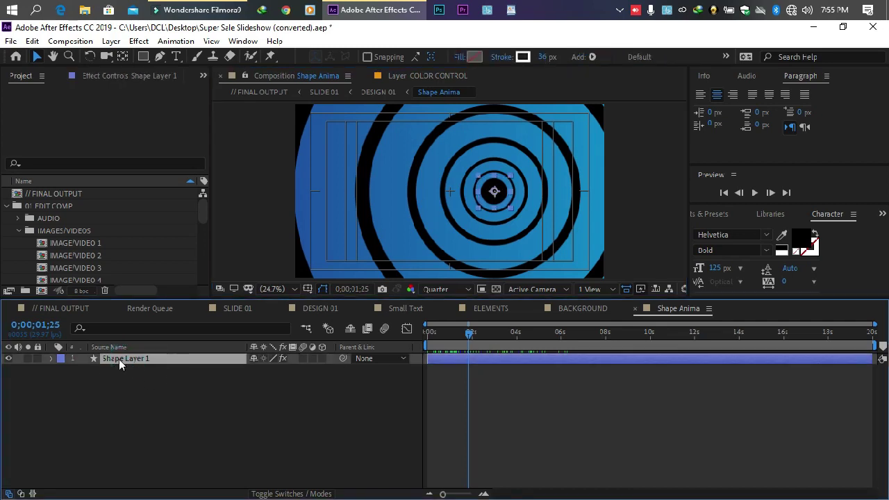
pyautogui.click(357, 203)
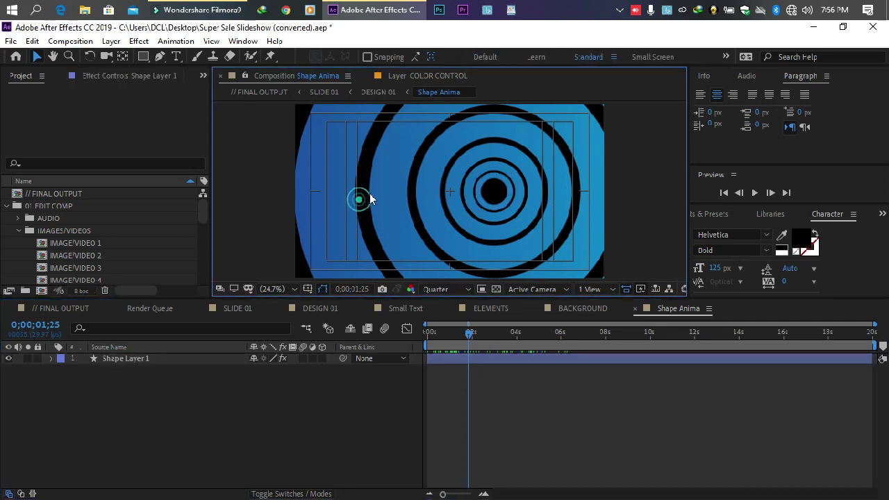
pyautogui.click(128, 359)
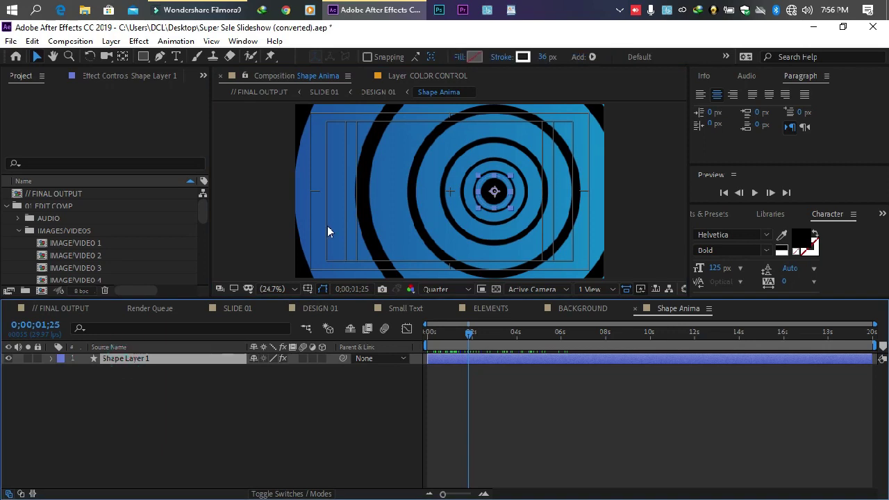
pyautogui.click(51, 359)
pyautogui.click(63, 381)
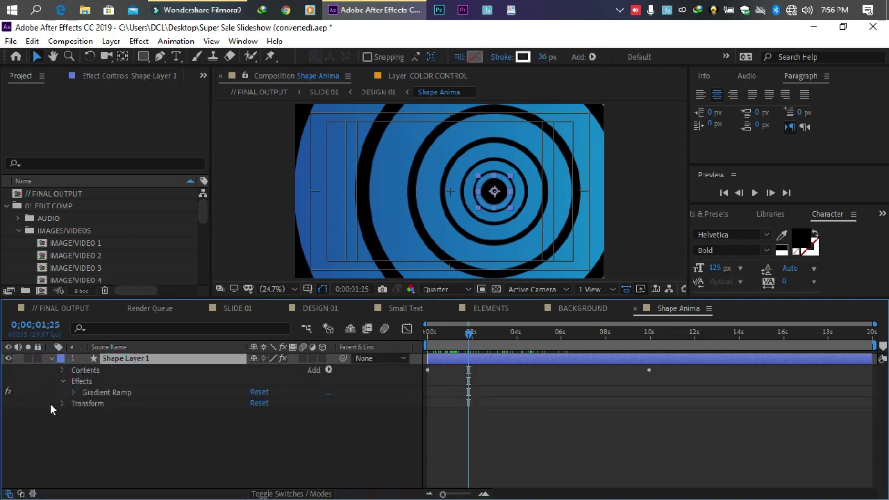
pyautogui.click(73, 392)
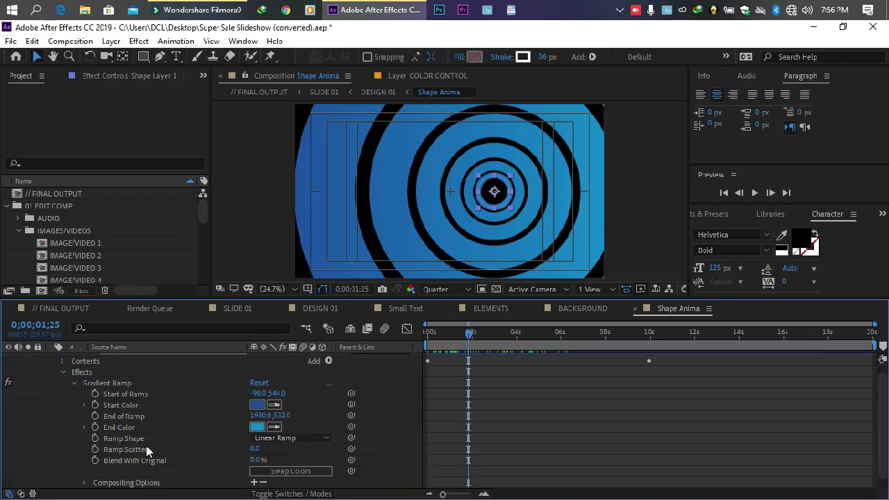
# Set the Start Color of Shape Layer 1's Gradient Ramp to brownish orange 92560E
pyautogui.click(256, 406)
pyautogui.moveTo(383, 417); pyautogui.dragTo(382, 448)
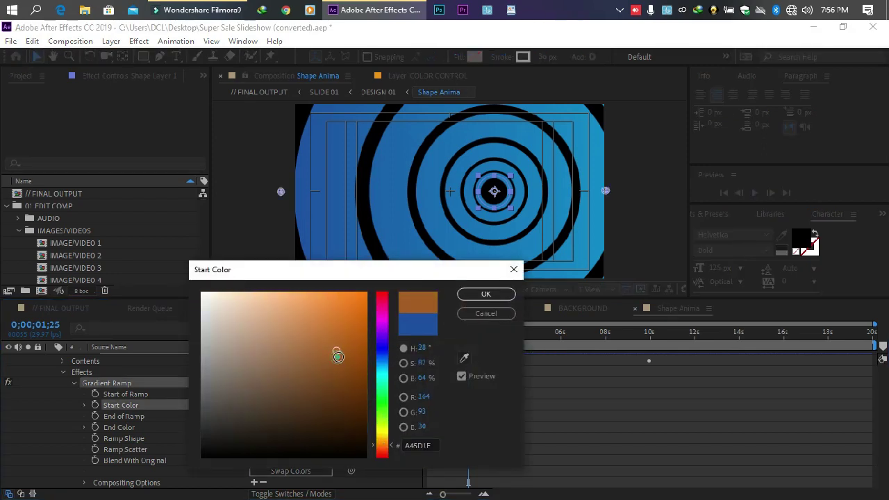
pyautogui.moveTo(338, 356); pyautogui.dragTo(364, 373)
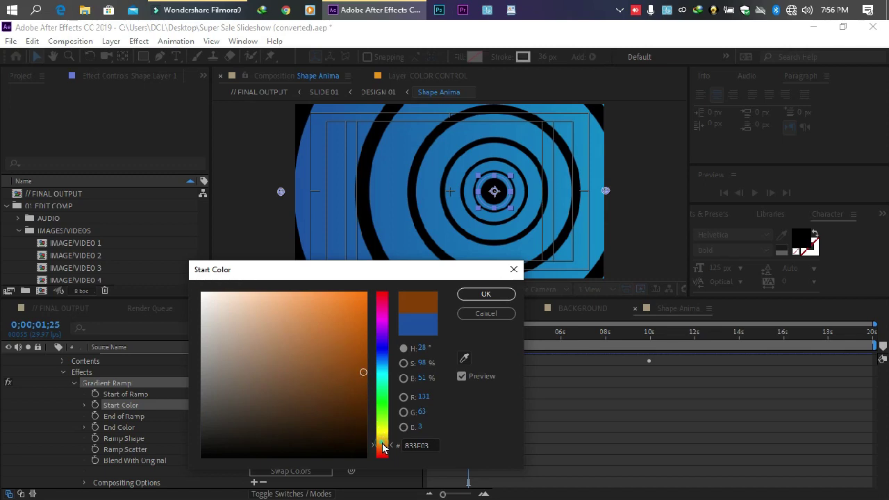
pyautogui.moveTo(382, 449); pyautogui.dragTo(382, 436)
pyautogui.click(361, 370)
pyautogui.moveTo(362, 370)
pyautogui.mouseDown()
pyautogui.moveTo(357, 357)
pyautogui.moveTo(338, 357)
pyautogui.moveTo(338, 381)
pyautogui.mouseUp()
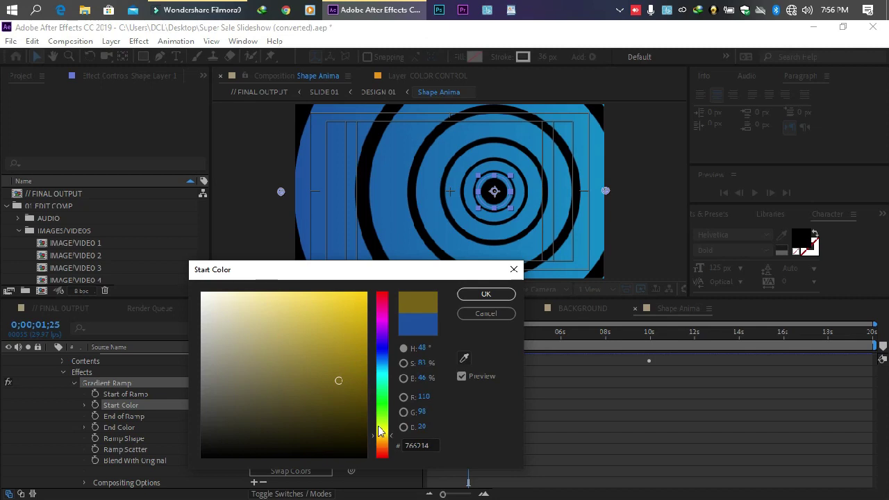
pyautogui.moveTo(383, 440); pyautogui.dragTo(387, 447)
pyautogui.moveTo(328, 381); pyautogui.dragTo(350, 362)
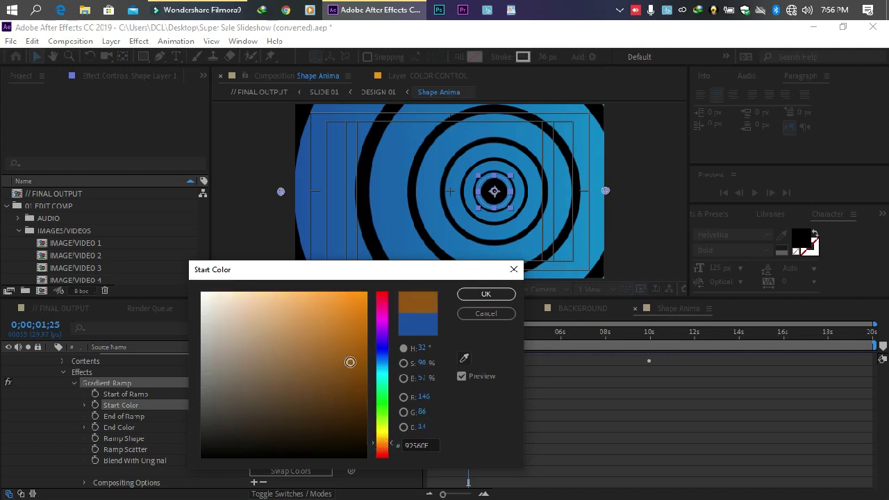
pyautogui.click(484, 296)
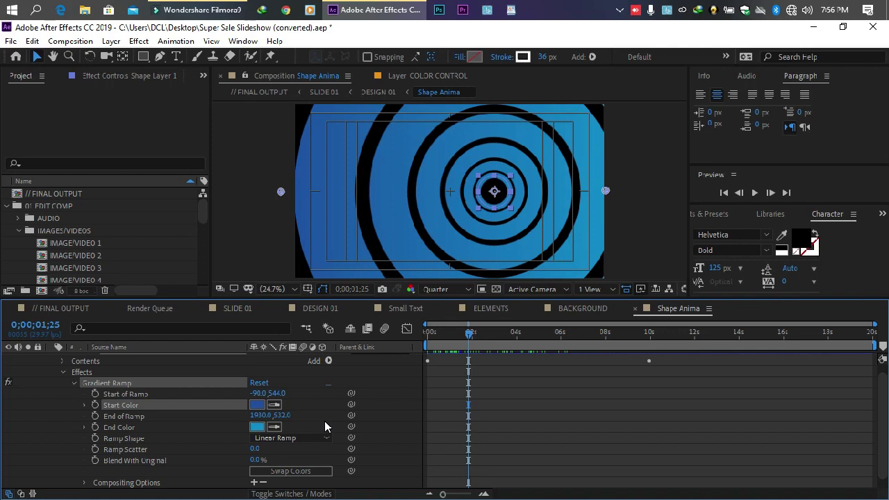
# Set the Gradient Ramp's End Color to a muted yellow with a hue of 48°
pyautogui.click(257, 427)
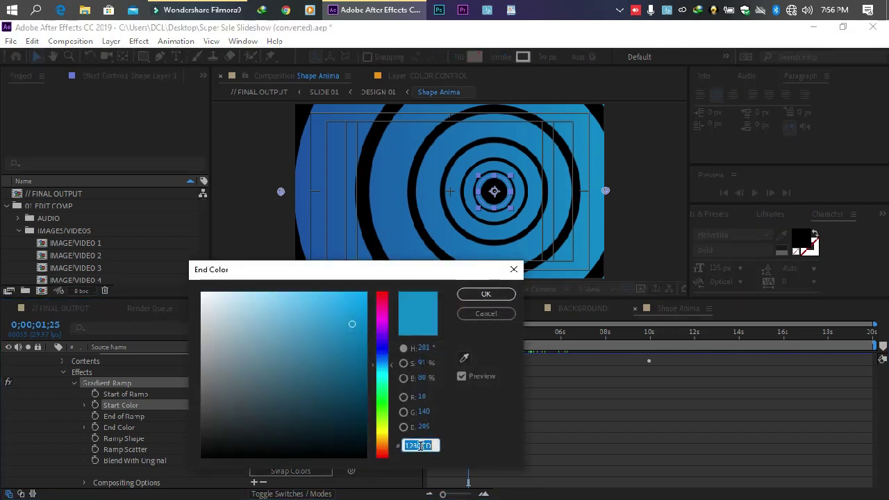
pyautogui.moveTo(379, 382); pyautogui.dragTo(383, 436)
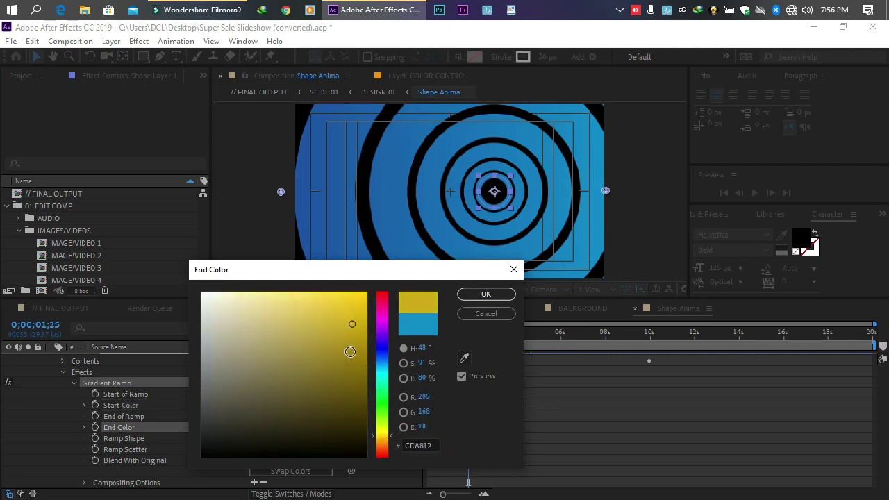
pyautogui.click(350, 351)
pyautogui.moveTo(338, 378); pyautogui.dragTo(308, 354)
pyautogui.click(489, 295)
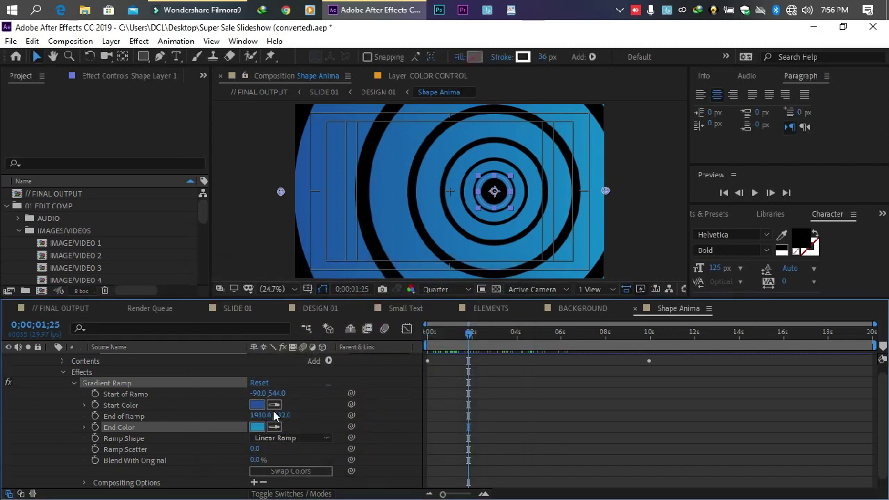
# Disable the expressions driving the Start Color and End Color of Shape Layer 1's Gradient Ramp
pyautogui.click(85, 405)
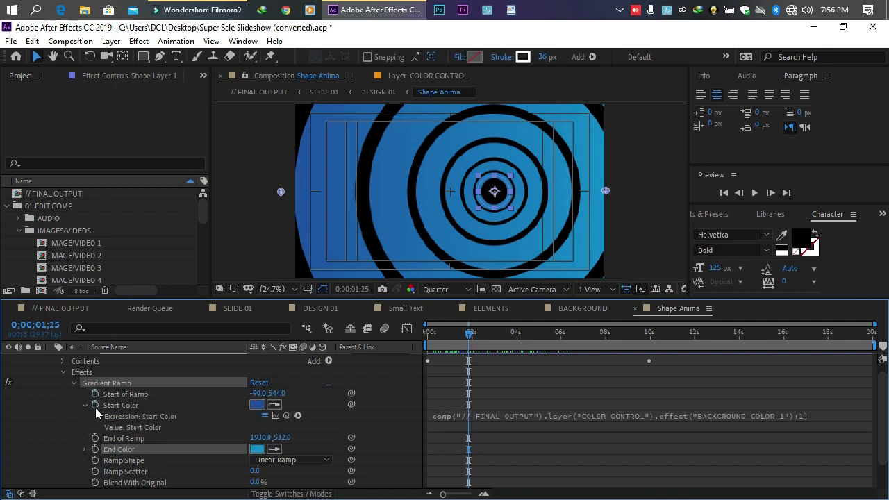
pyautogui.click(264, 416)
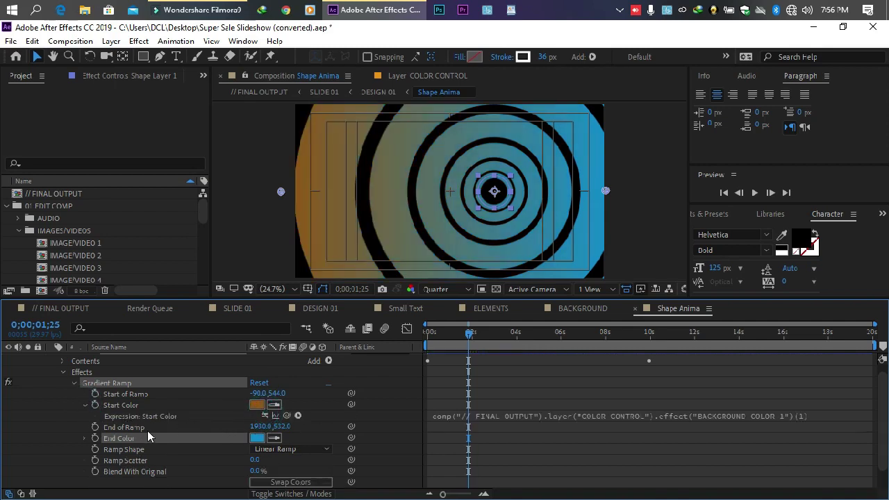
pyautogui.click(84, 438)
pyautogui.click(265, 450)
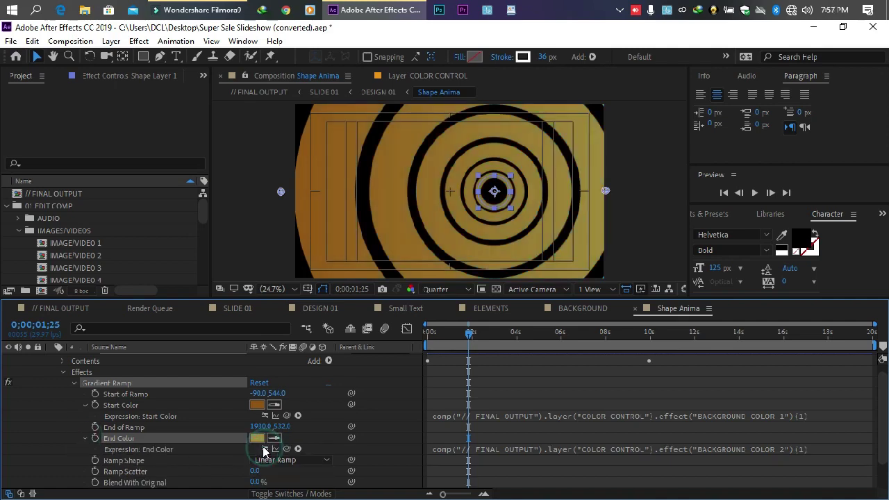
# Set the Gradient Ramp's End Color to bright green 72BB0A and collapse both color properties
pyautogui.moveTo(256, 438); pyautogui.dragTo(253, 443)
pyautogui.click(255, 439)
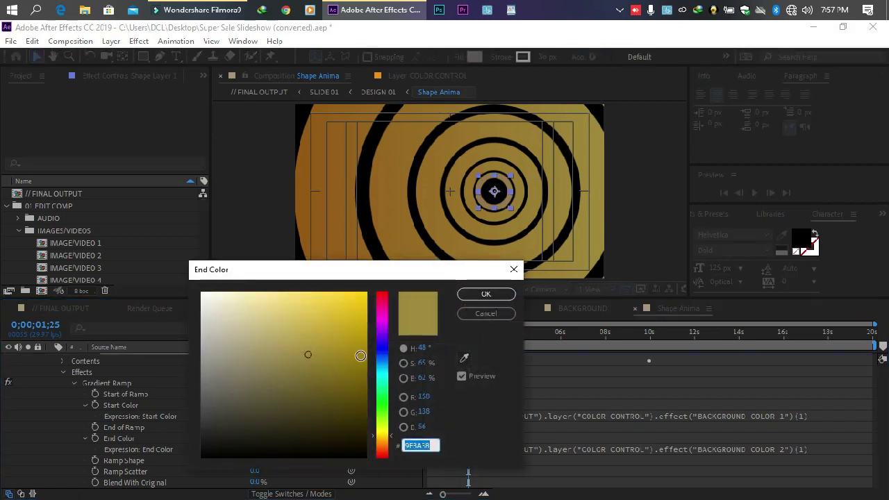
pyautogui.moveTo(383, 421); pyautogui.dragTo(389, 431)
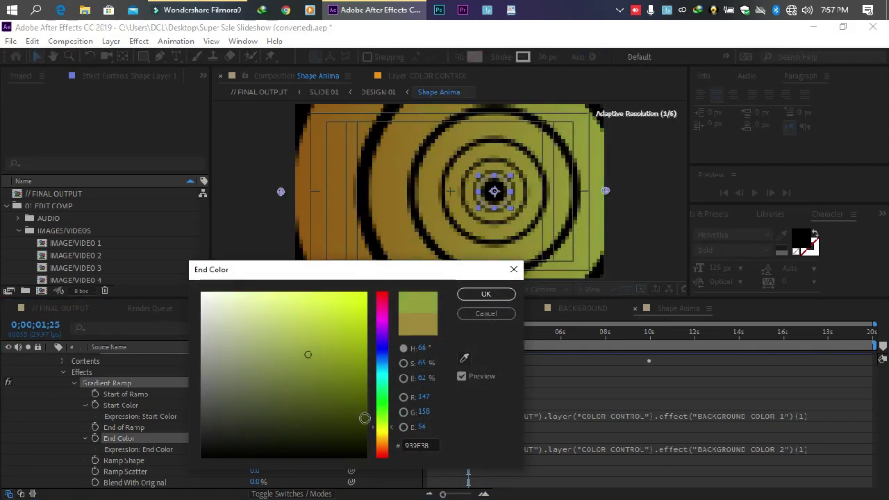
pyautogui.moveTo(384, 427); pyautogui.dragTo(383, 419)
pyautogui.moveTo(318, 331); pyautogui.dragTo(357, 336)
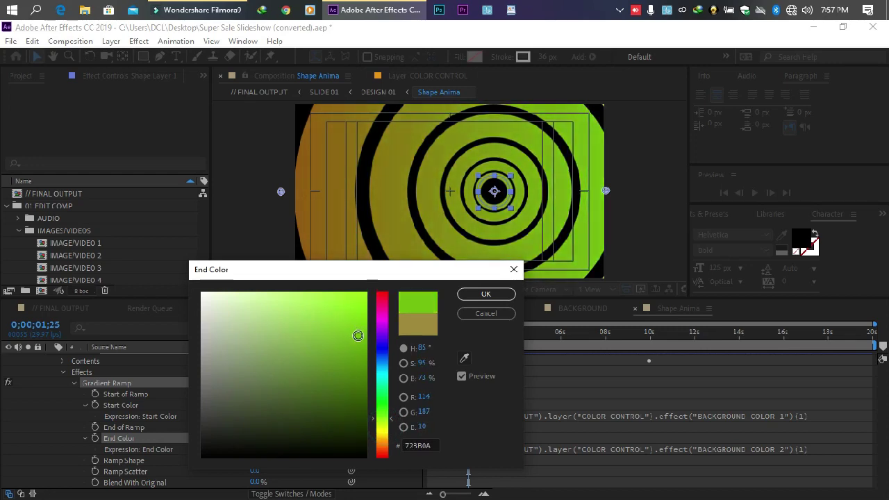
pyautogui.click(485, 294)
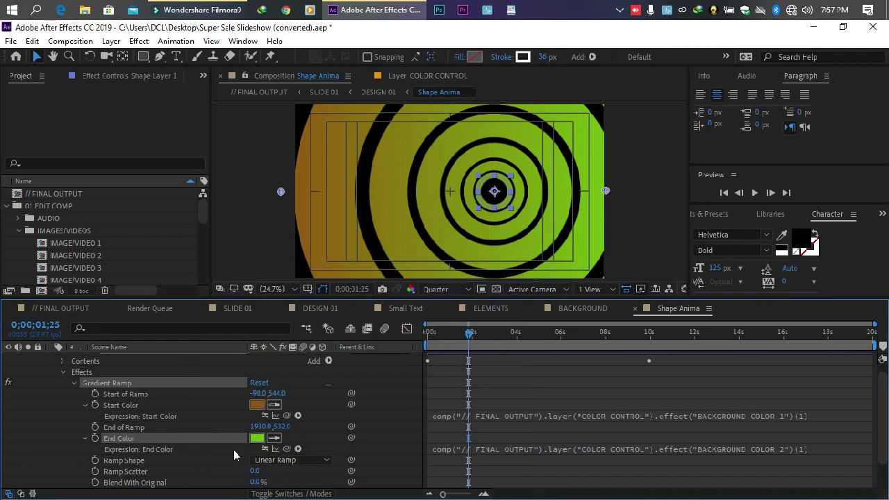
pyautogui.click(86, 439)
pyautogui.click(86, 405)
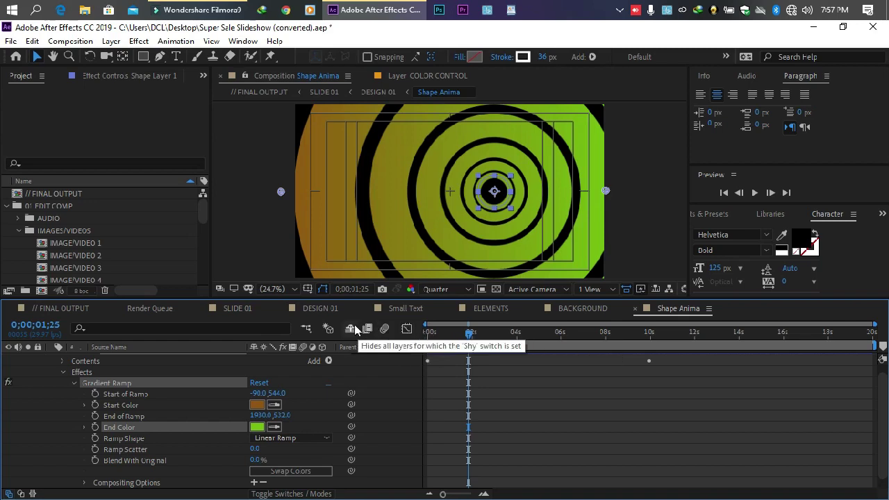
# Return to DESIGN 01, check the recolored rings at several times between 1 and 4 seconds, and collapse the Main Logo layer
pyautogui.click(330, 310)
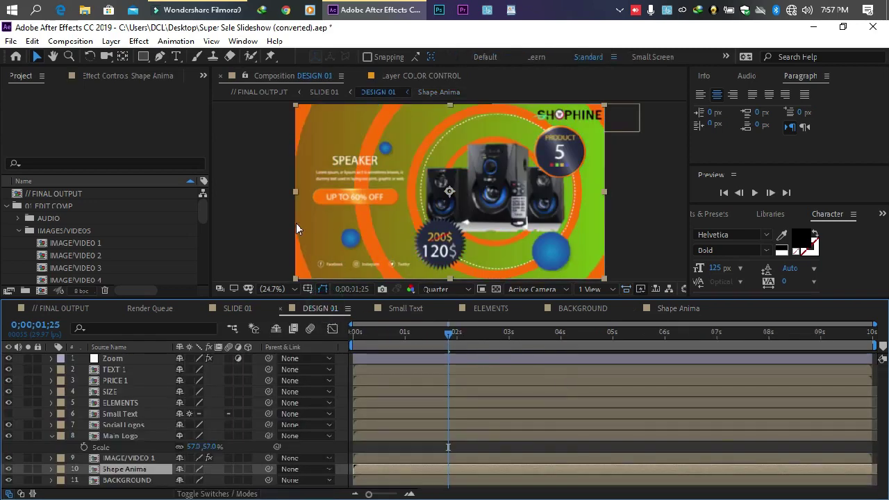
pyautogui.click(400, 334)
pyautogui.click(423, 339)
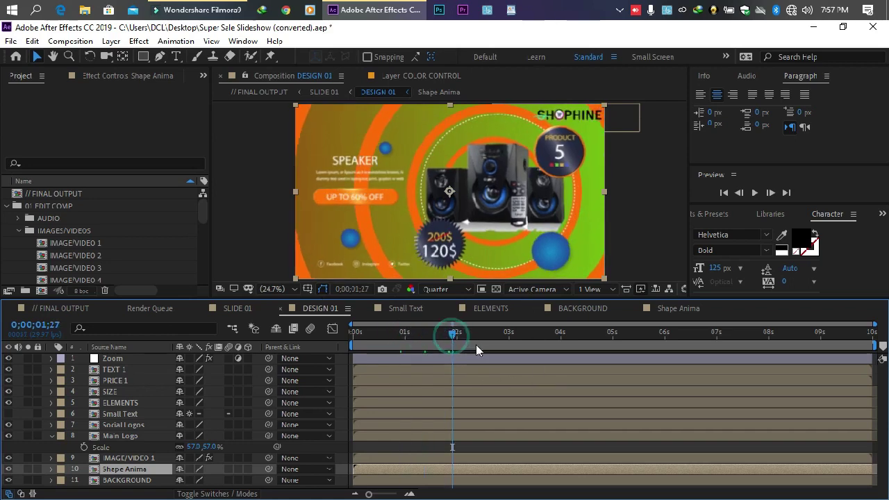
pyautogui.click(504, 351)
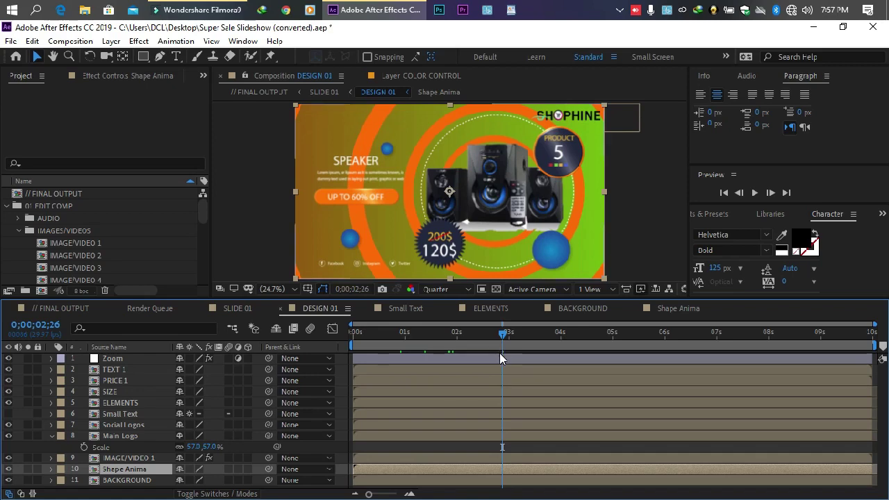
pyautogui.click(459, 333)
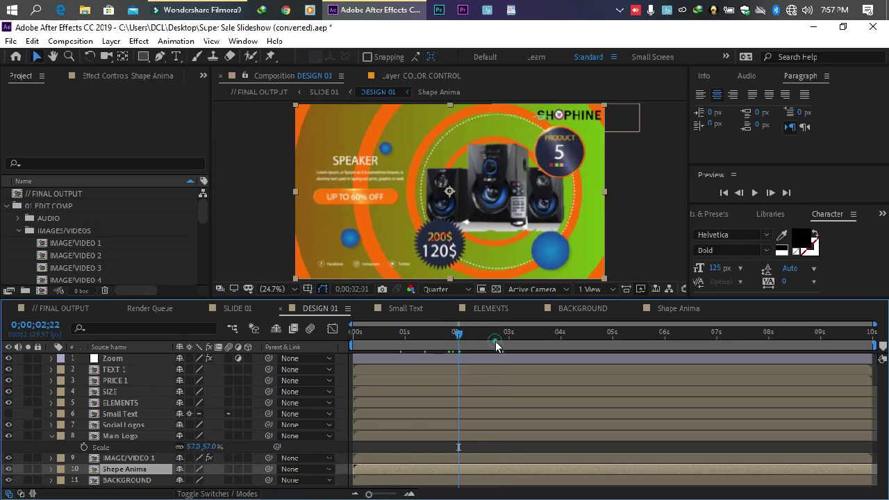
pyautogui.click(546, 334)
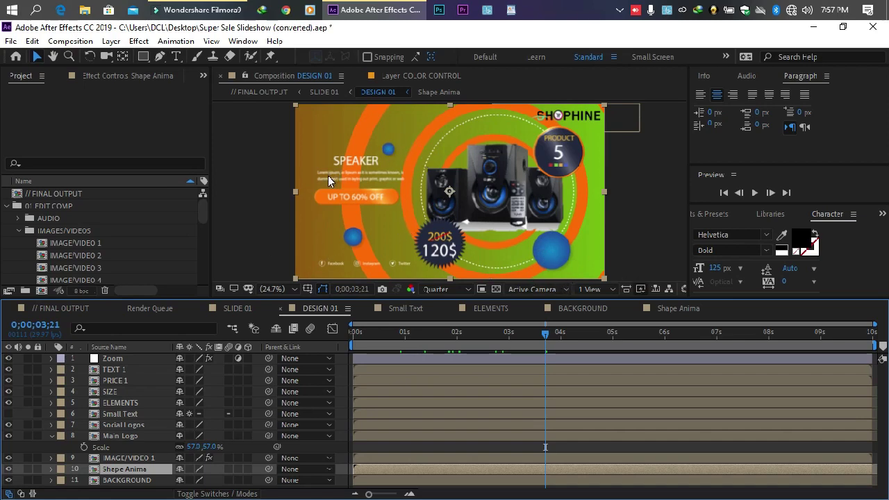
pyautogui.click(50, 436)
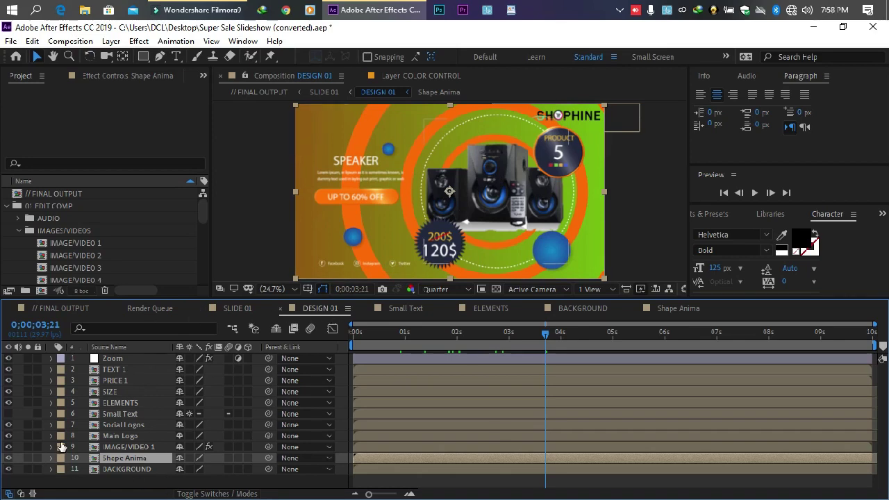
# Open the ELEMENTS composition from DESIGN 01 and hide its layers Ball 01, Ball 02 and Ball 03
pyautogui.click(120, 403)
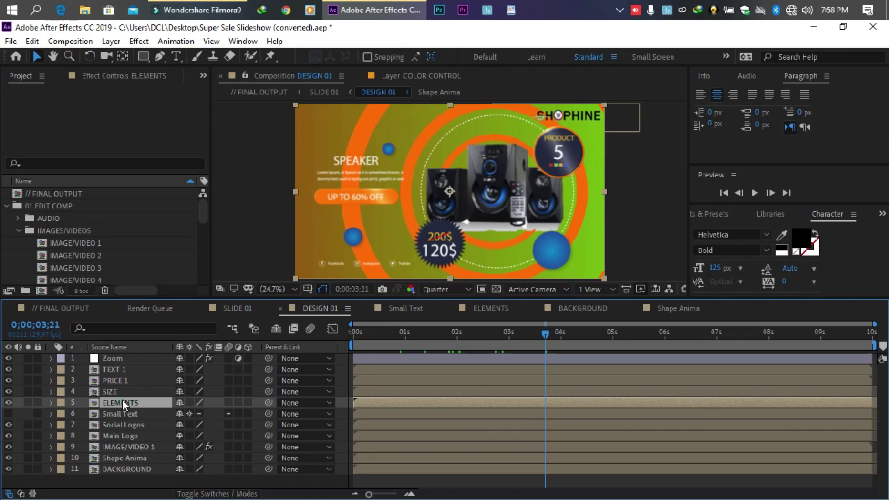
pyautogui.doubleClick(122, 403)
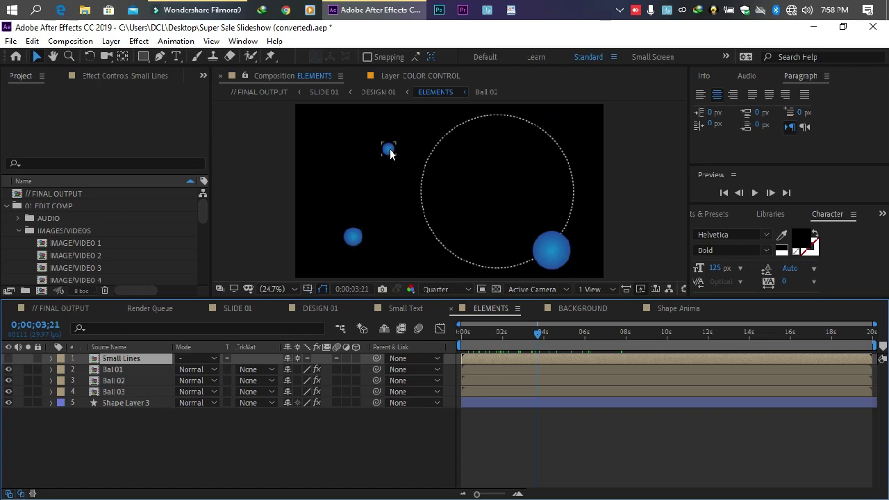
pyautogui.click(352, 242)
pyautogui.click(389, 150)
pyautogui.click(553, 239)
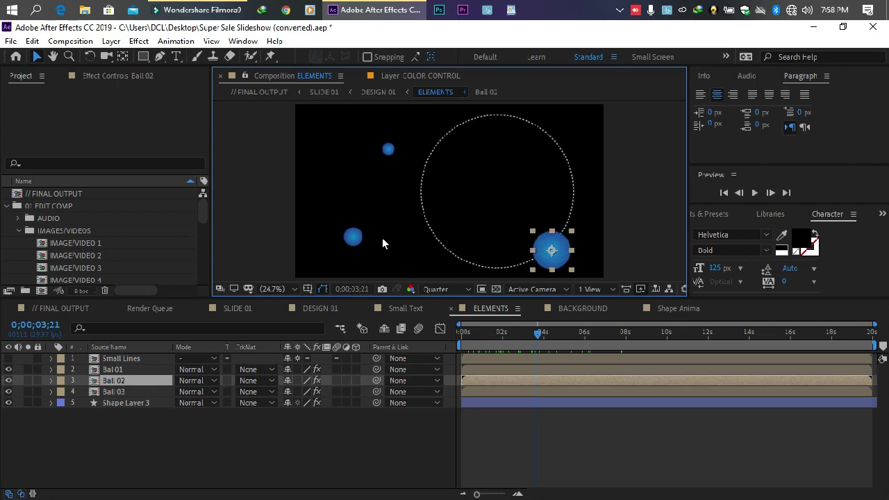
pyautogui.click(353, 237)
pyautogui.click(8, 370)
pyautogui.click(117, 381)
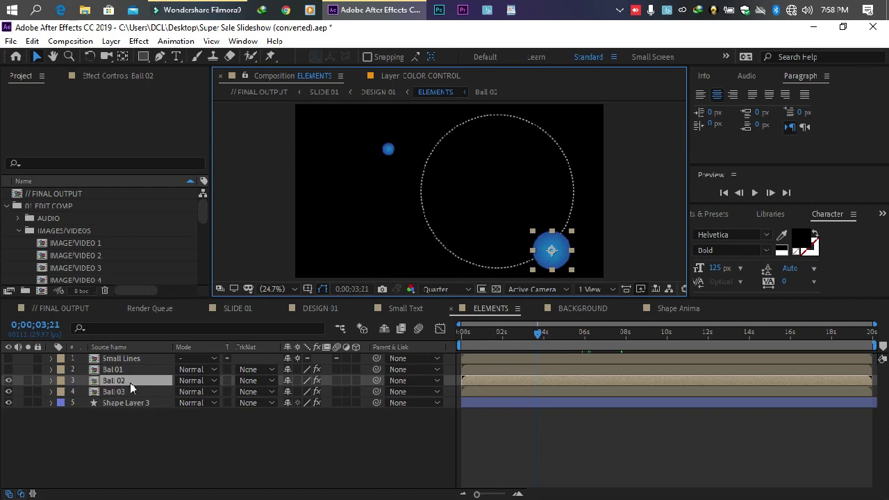
pyautogui.click(9, 381)
pyautogui.click(8, 392)
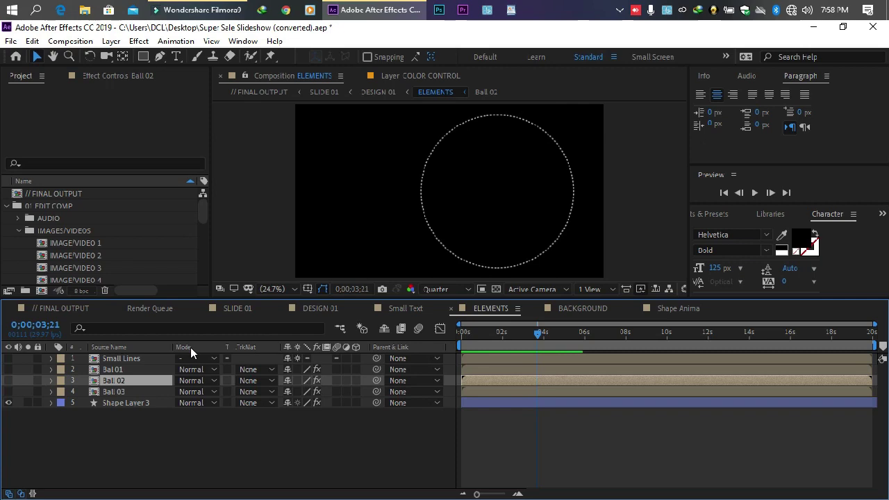
# Return to DESIGN 01 and check the design without the balls at 0;00;02;22
pyautogui.click(328, 308)
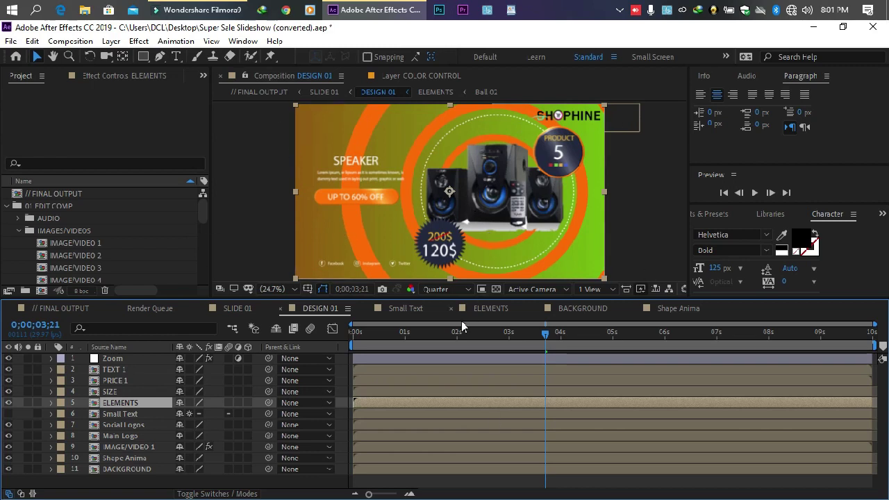
pyautogui.moveTo(431, 333); pyautogui.dragTo(496, 337)
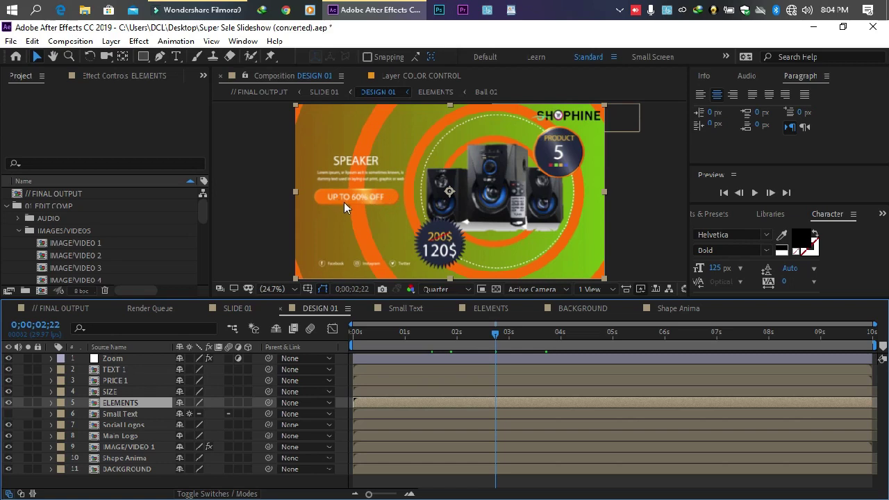
pyautogui.click(320, 195)
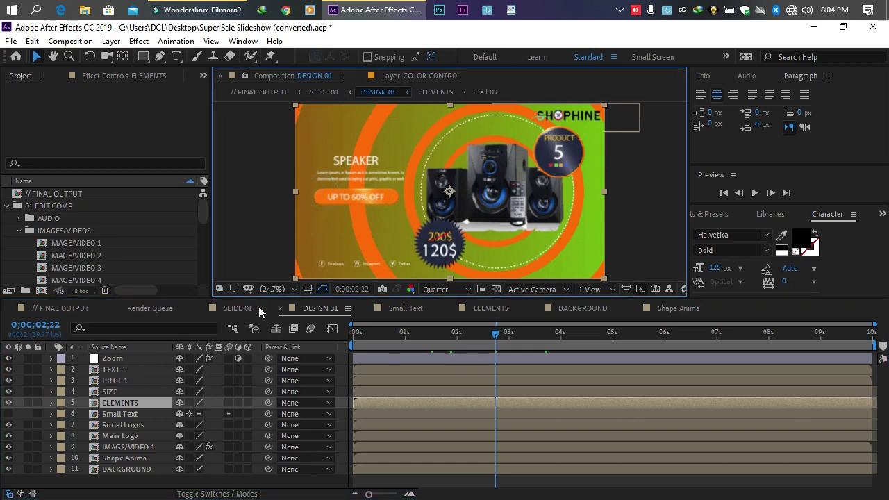
# Find the layer containing the "UP TO 60% OFF" banner in DESIGN 01 and open its TEXT 1 composition
pyautogui.click(114, 380)
pyautogui.click(123, 370)
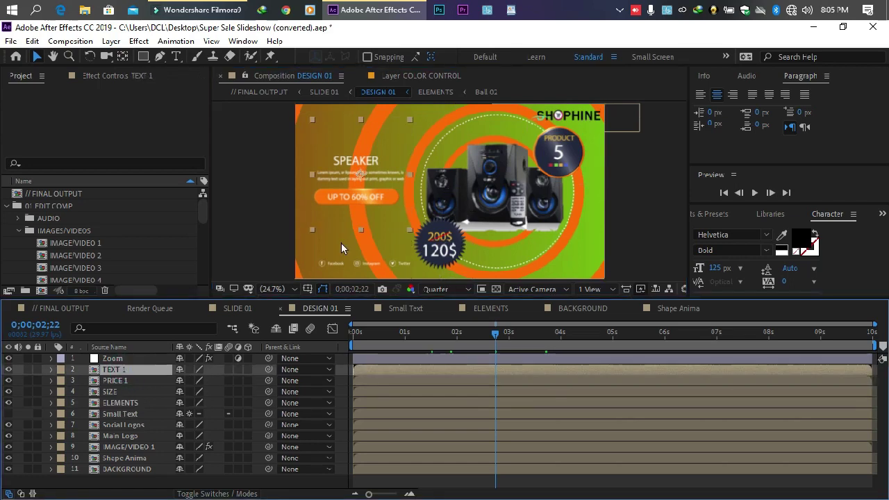
pyautogui.click(116, 371)
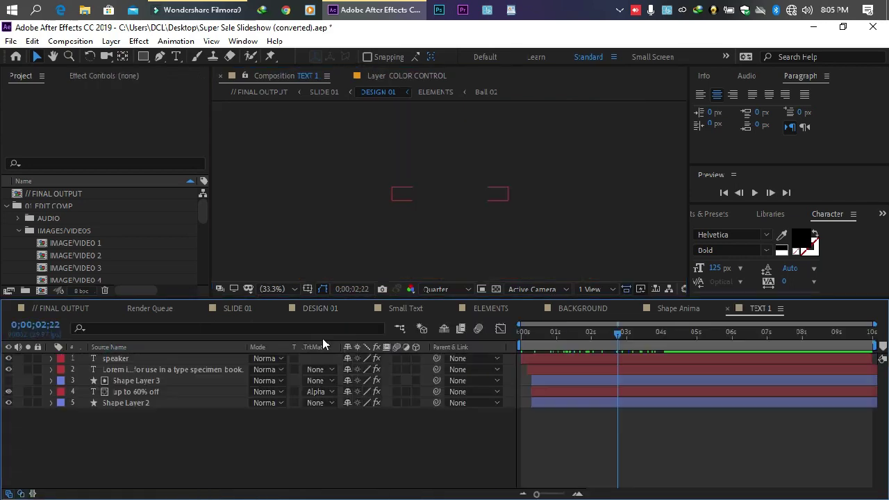
# Set the Fill effect color of Shape Layer 2, the banner behind the offer text, to dark blue 000873
pyautogui.click(397, 221)
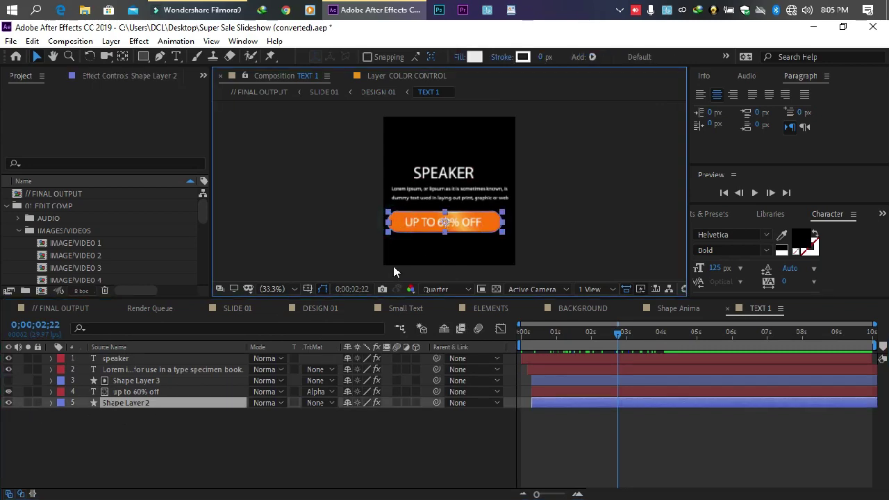
pyautogui.click(50, 403)
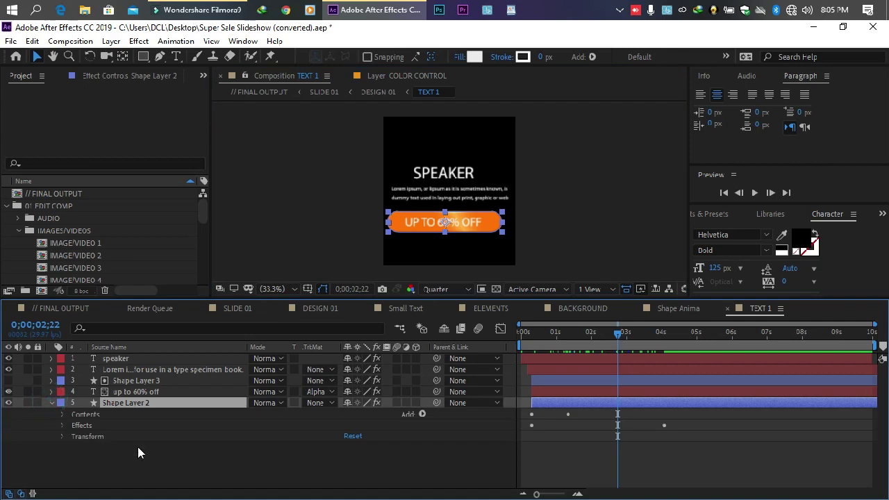
pyautogui.click(63, 425)
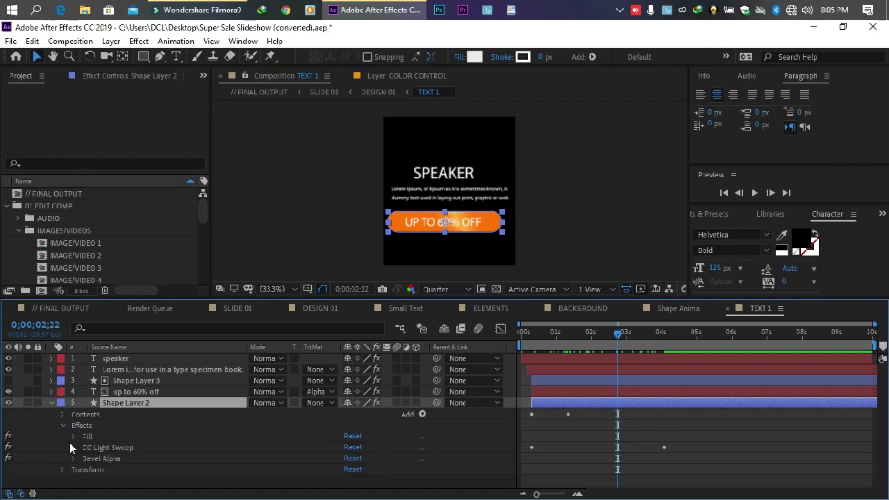
pyautogui.click(72, 437)
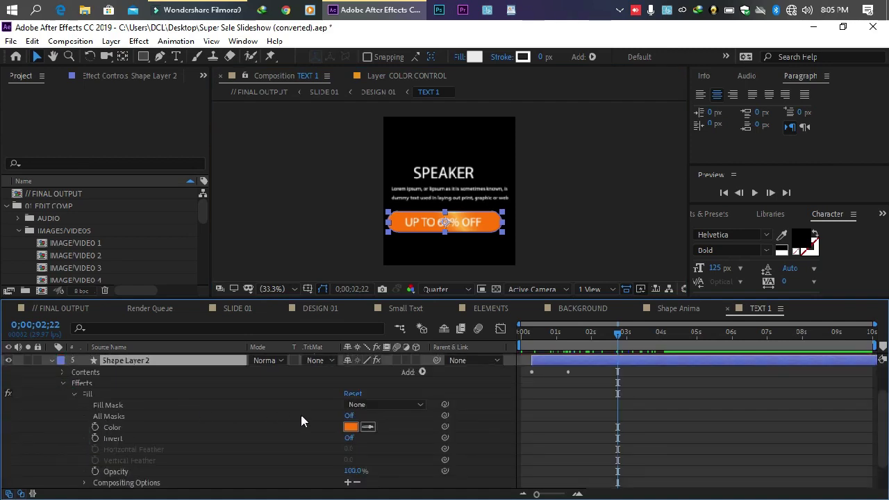
pyautogui.click(350, 427)
pyautogui.moveTo(378, 371)
pyautogui.mouseDown()
pyautogui.moveTo(387, 338)
pyautogui.moveTo(385, 360)
pyautogui.moveTo(387, 338)
pyautogui.moveTo(386, 357)
pyautogui.moveTo(367, 332)
pyautogui.moveTo(370, 383)
pyautogui.mouseUp()
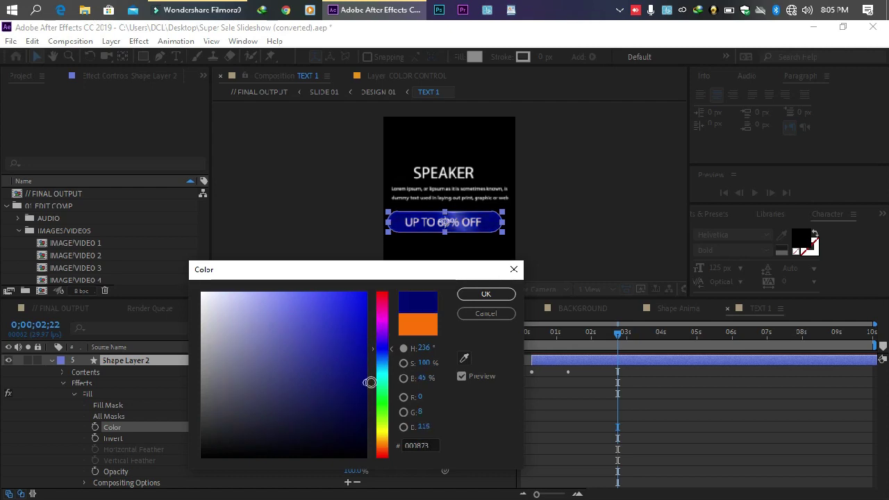
pyautogui.click(493, 298)
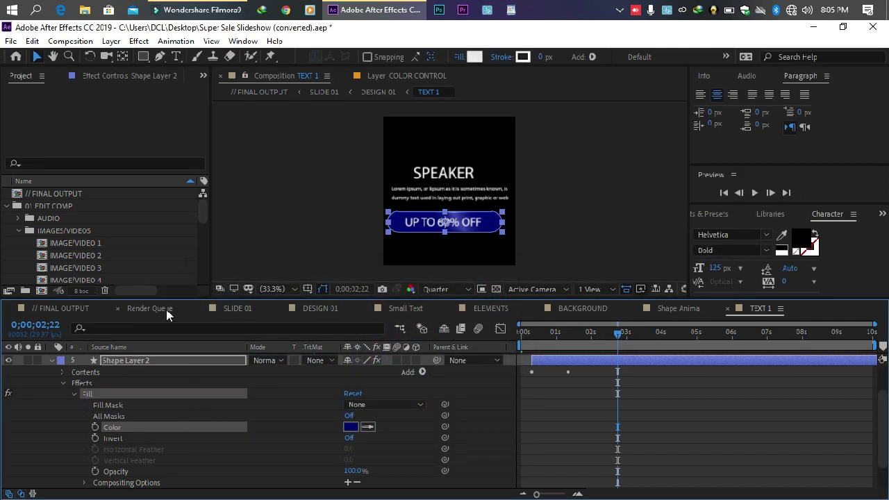
# Check the recolored banner in the // FINAL OUTPUT composition and in SLIDE 01
pyautogui.click(66, 309)
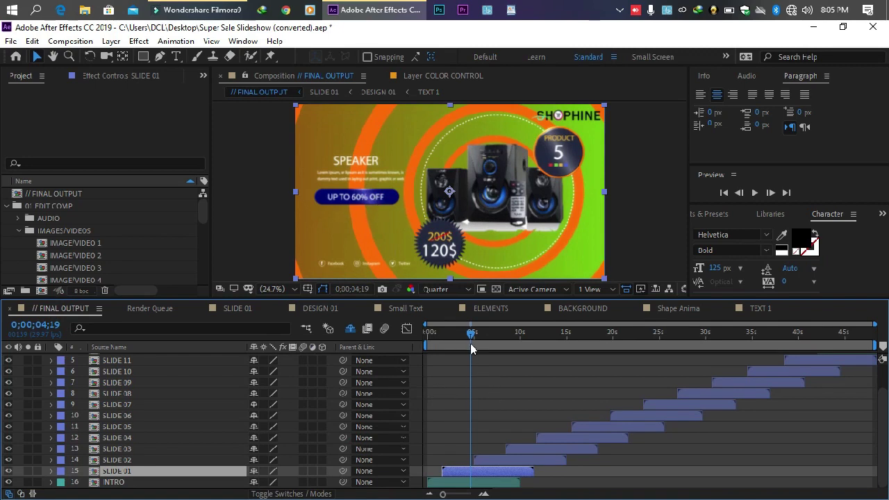
pyautogui.doubleClick(471, 471)
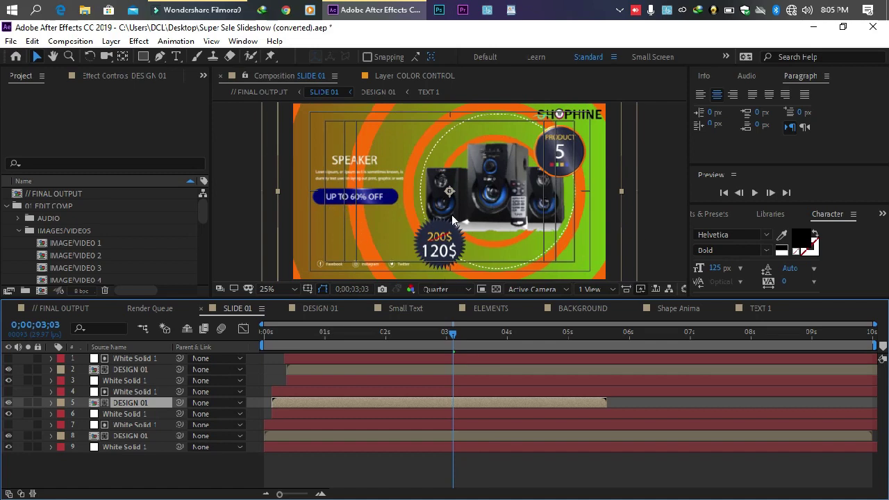
pyautogui.click(675, 195)
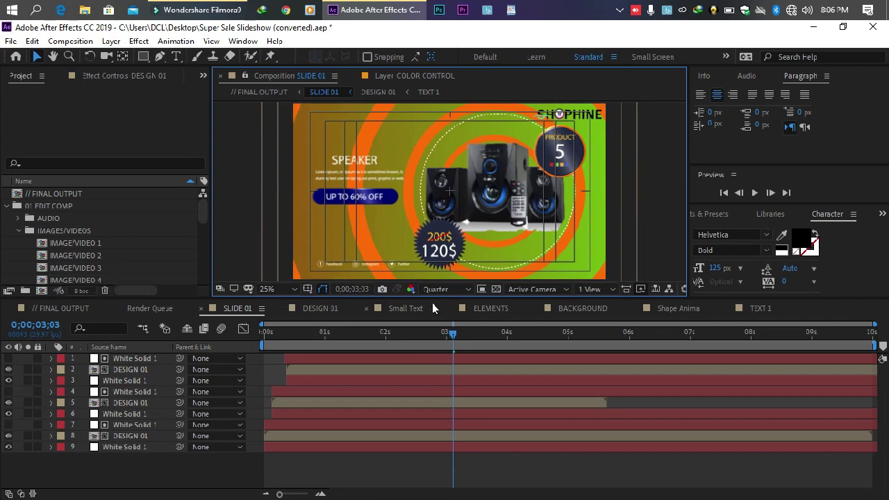
# Return to the // FINAL OUTPUT composition and close all other timeline panels
pyautogui.click(55, 309)
pyautogui.rightClick(63, 312)
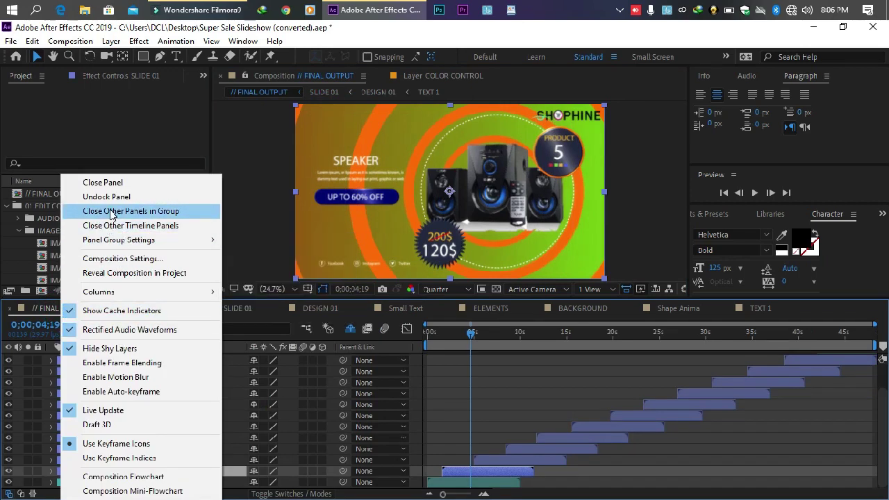
pyautogui.click(124, 227)
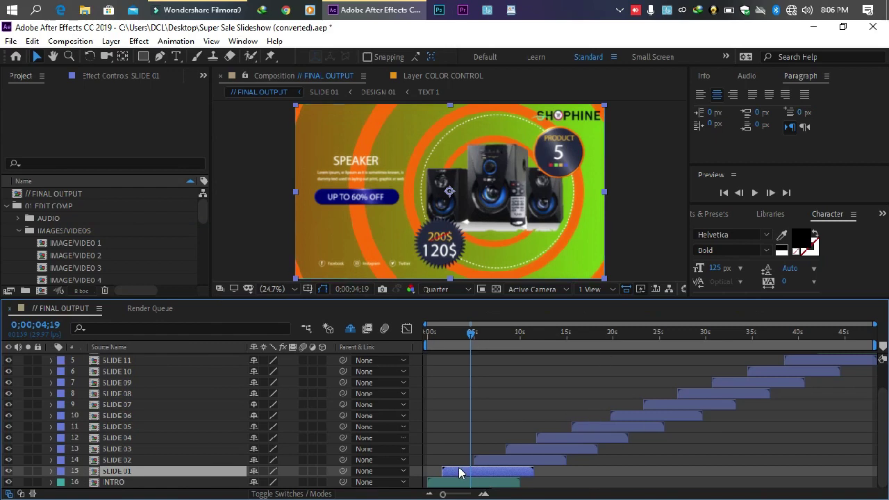
# Review SLIDE 01, SLIDE 02 and SLIDE 03 at successive times in the // FINAL OUTPUT composition
pyautogui.moveTo(467, 334); pyautogui.dragTo(465, 332)
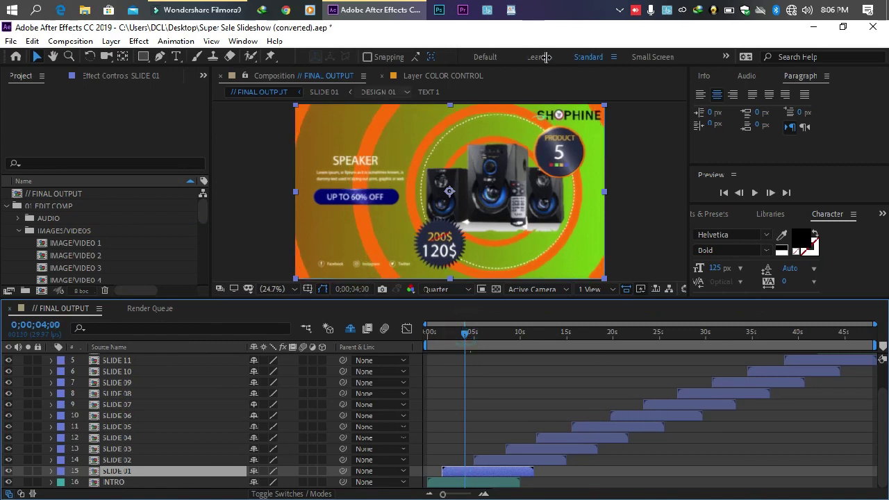
pyautogui.click(491, 332)
pyautogui.click(502, 462)
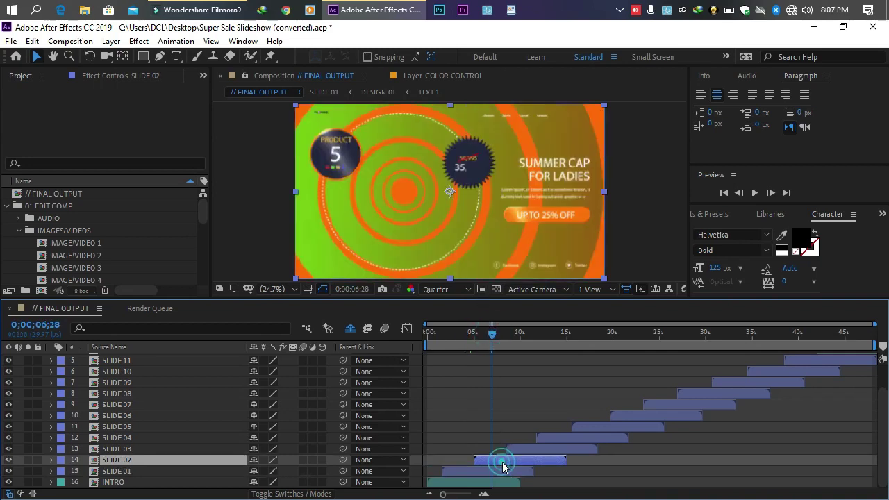
pyautogui.click(513, 337)
pyautogui.click(526, 451)
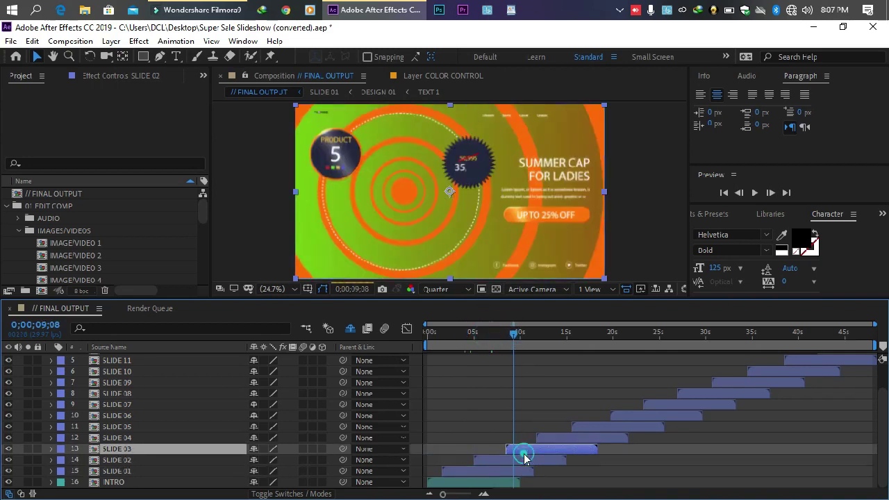
pyautogui.click(521, 337)
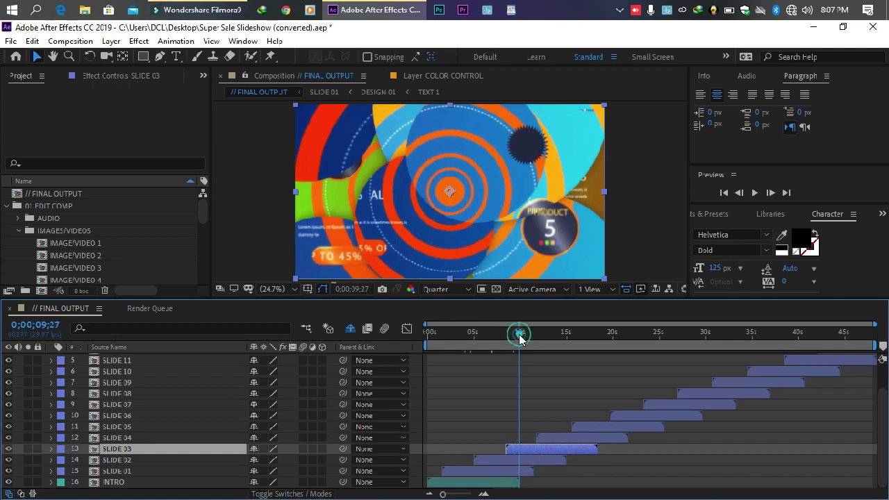
pyautogui.click(532, 341)
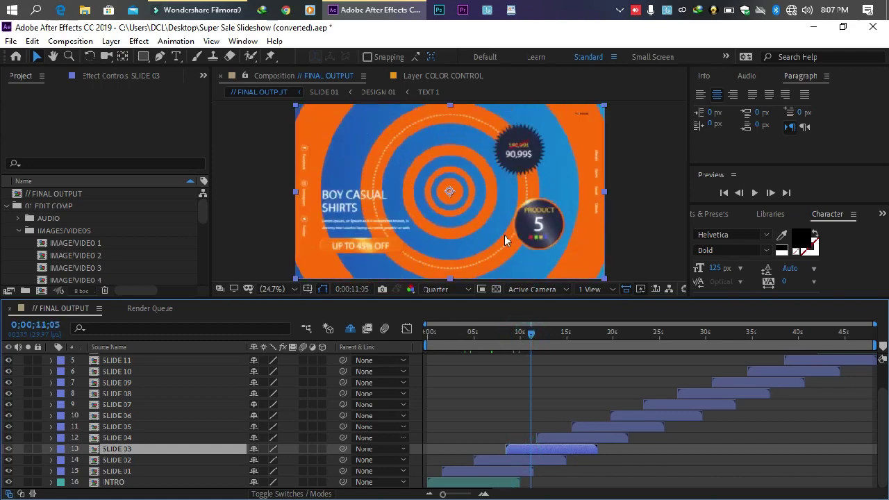
pyautogui.click(536, 338)
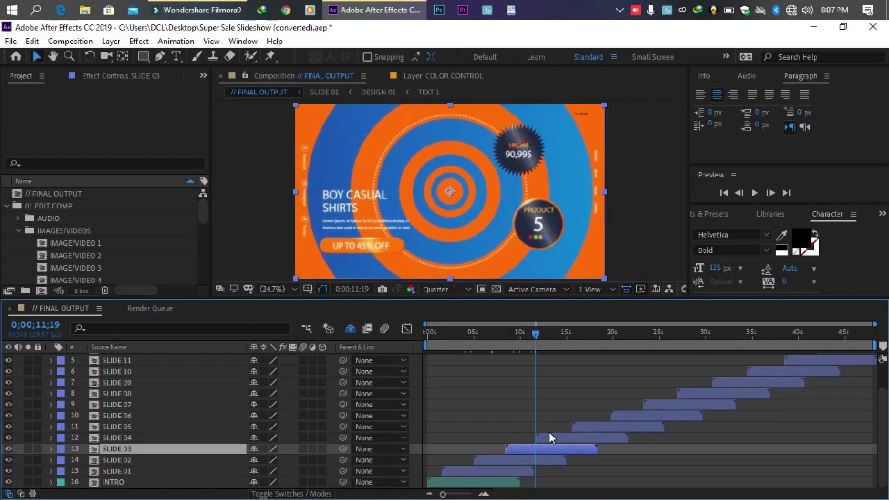
pyautogui.click(528, 337)
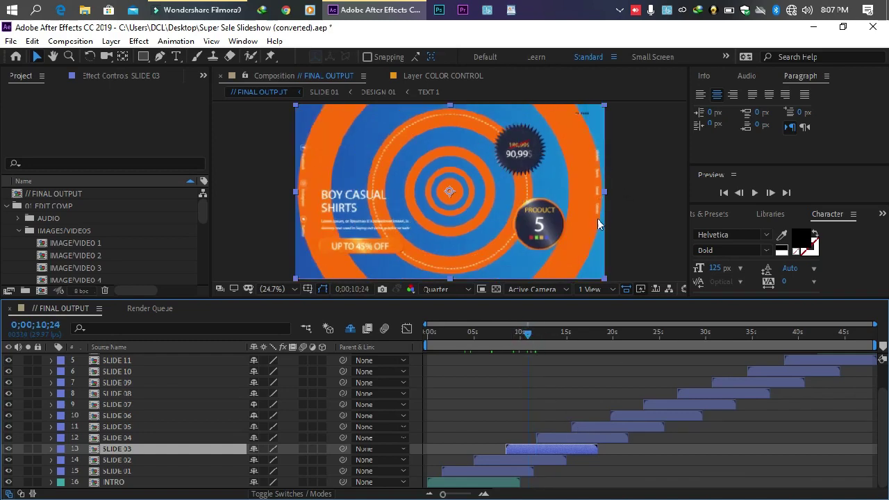
# Examine the small vertical text in SLIDE 03 at Full preview resolution, and restore Quarter resolution and the fitted view
pyautogui.scroll(2, 589, 177)
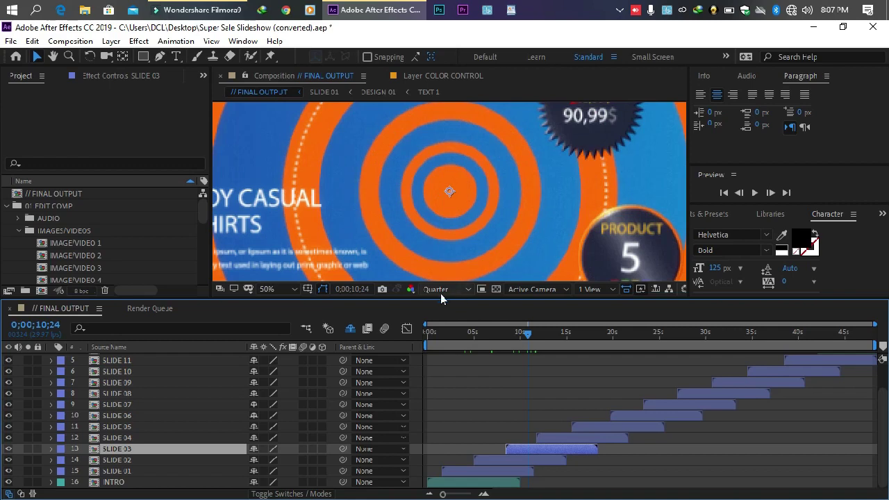
pyautogui.click(53, 56)
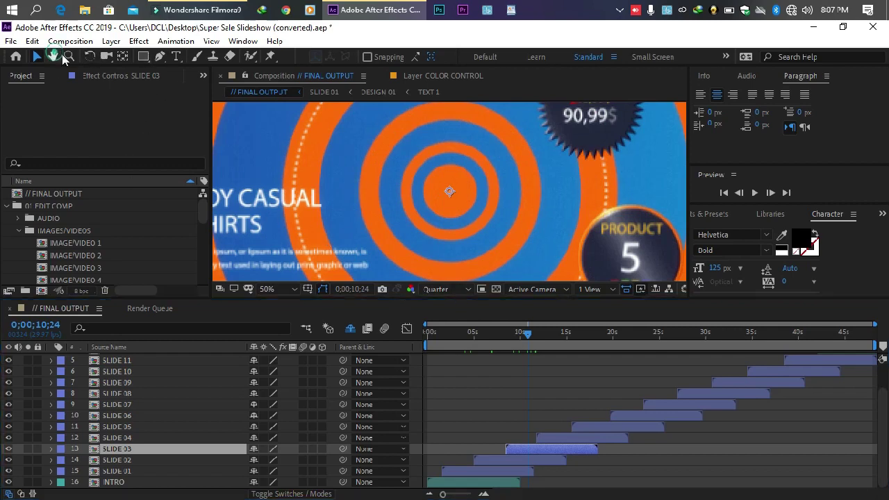
pyautogui.moveTo(605, 197); pyautogui.dragTo(426, 186)
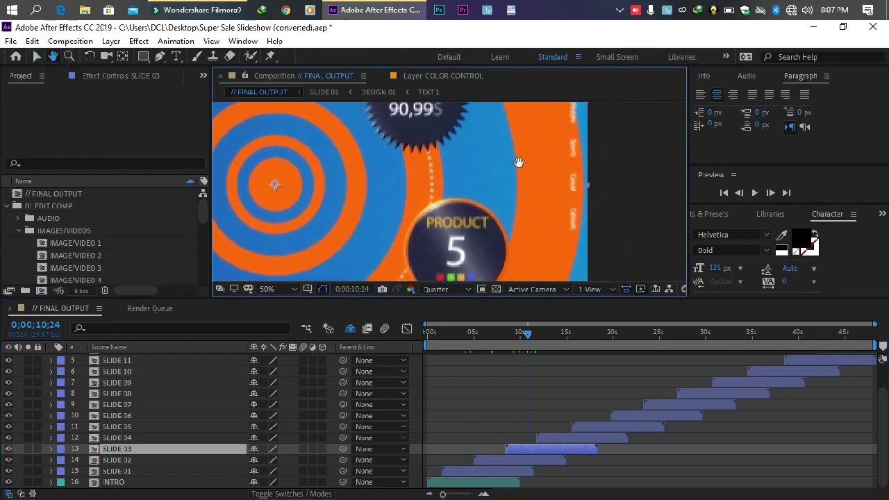
pyautogui.click(433, 290)
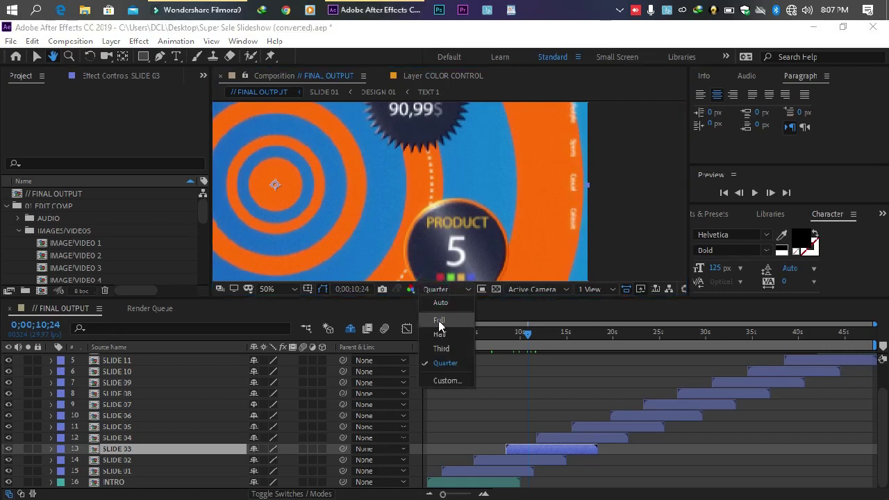
pyautogui.click(439, 321)
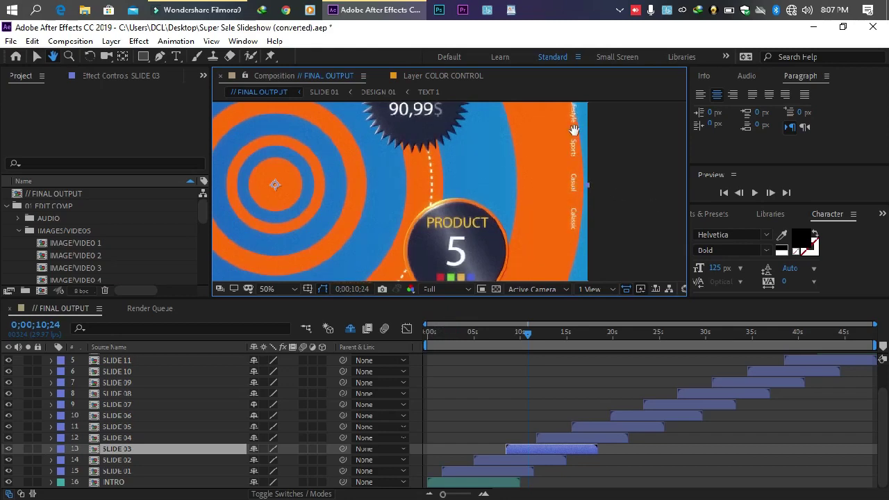
pyautogui.click(429, 289)
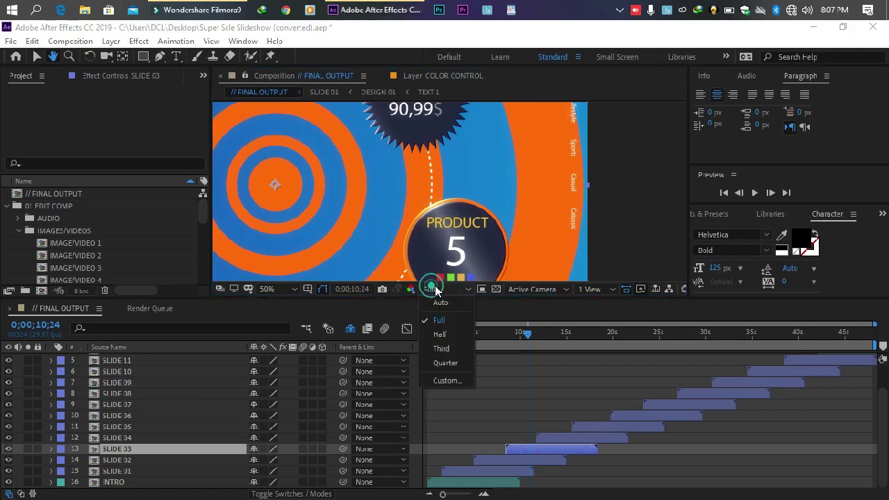
pyautogui.click(446, 360)
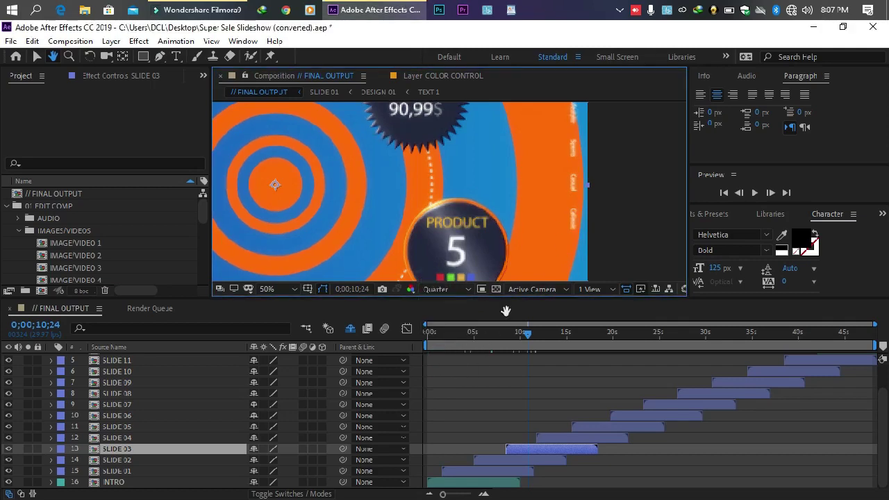
pyautogui.scroll(-2, 511, 204)
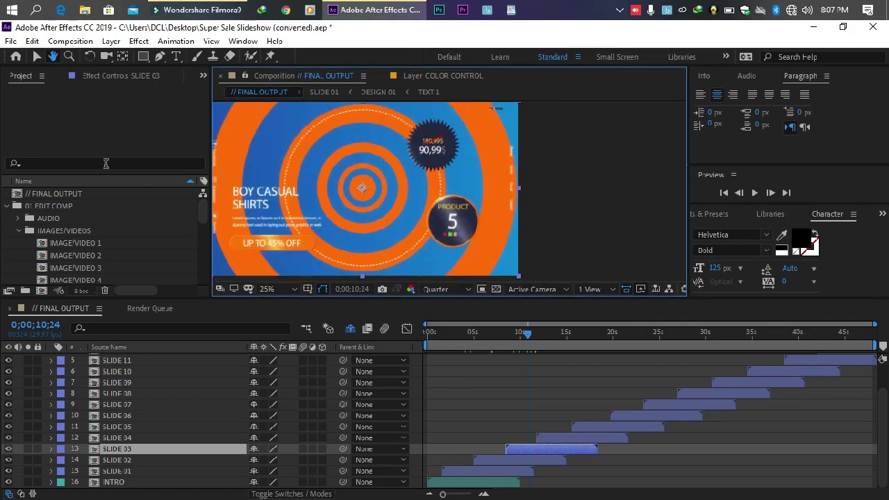
pyautogui.click(262, 289)
pyautogui.click(269, 56)
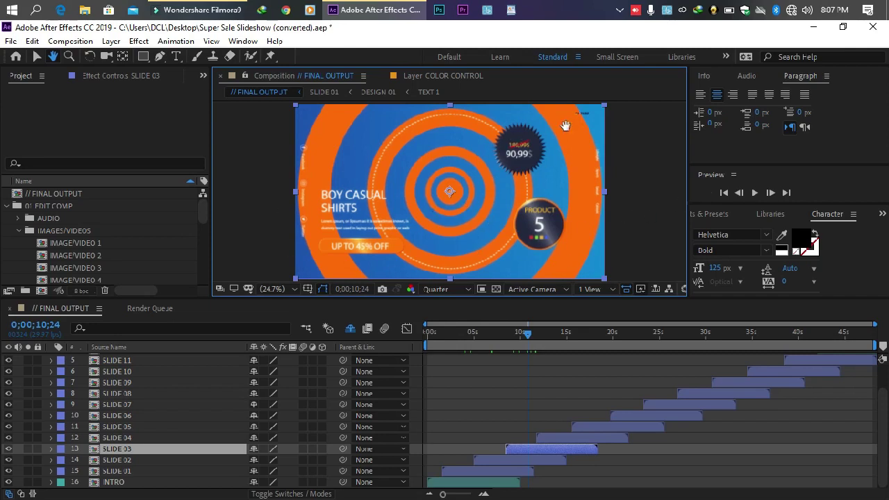
# Inspect the SHOPHINE logo and price badge in SLIDE 03 at 100% magnification and restore the fitted view
pyautogui.press('/')
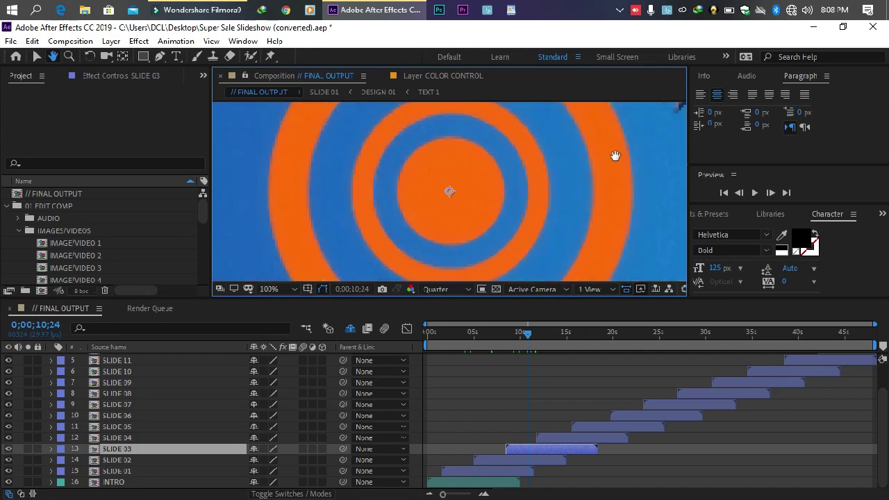
pyautogui.moveTo(526, 135); pyautogui.dragTo(408, 232)
pyautogui.click(720, 134)
pyautogui.moveTo(612, 132); pyautogui.dragTo(361, 202)
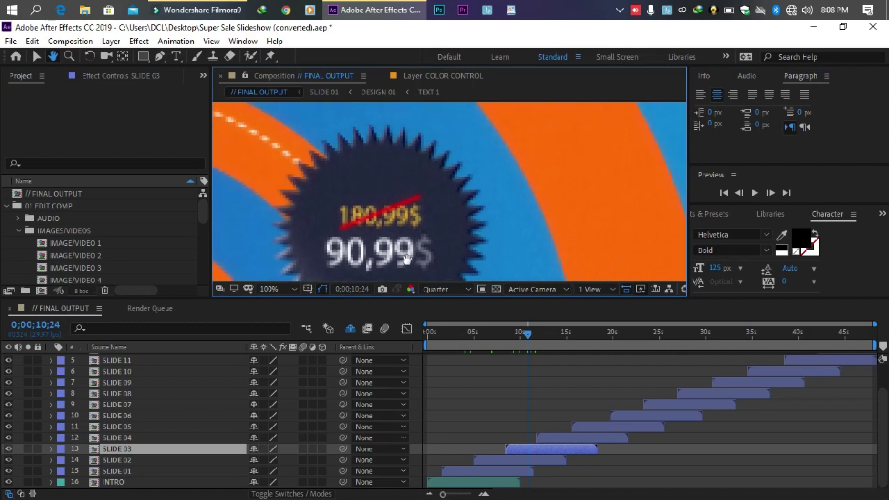
pyautogui.moveTo(571, 115); pyautogui.dragTo(441, 246)
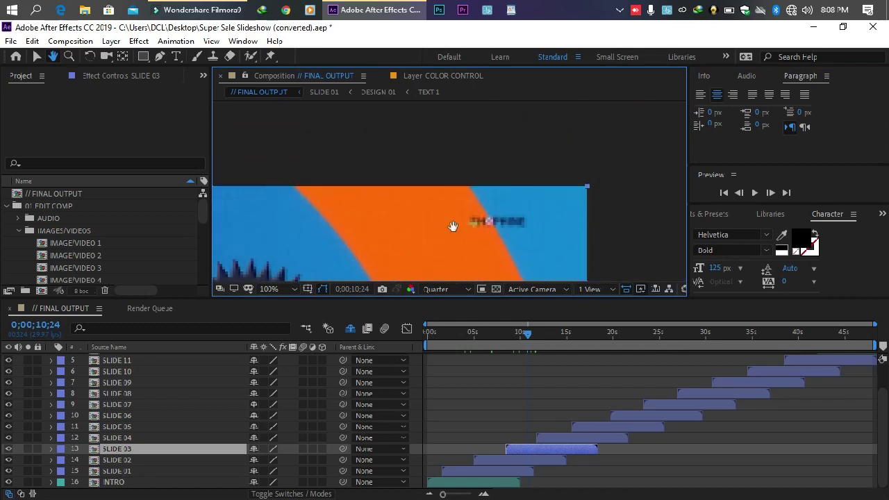
pyautogui.moveTo(269, 237); pyautogui.dragTo(359, 174)
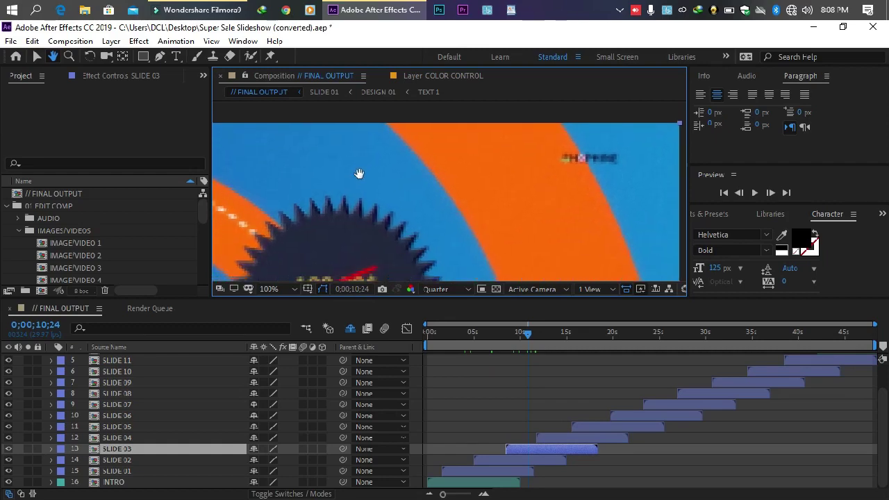
pyautogui.click(274, 290)
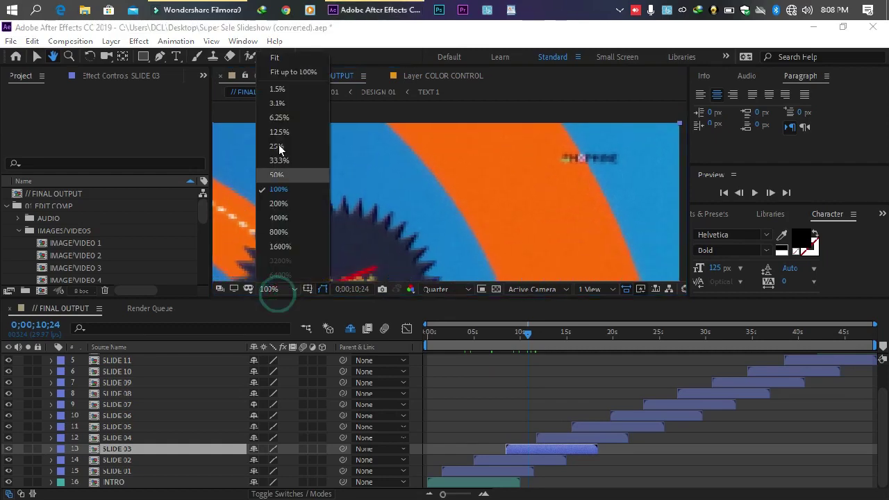
pyautogui.click(276, 69)
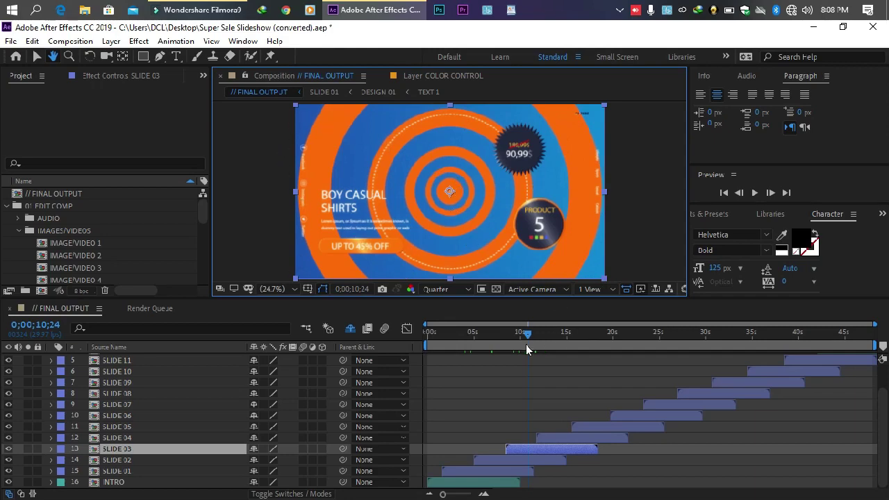
# Check the SHOPHINE logo's size in SLIDE 01 at 0;00;04;17 in the // FINAL OUTPUT composition
pyautogui.click(484, 331)
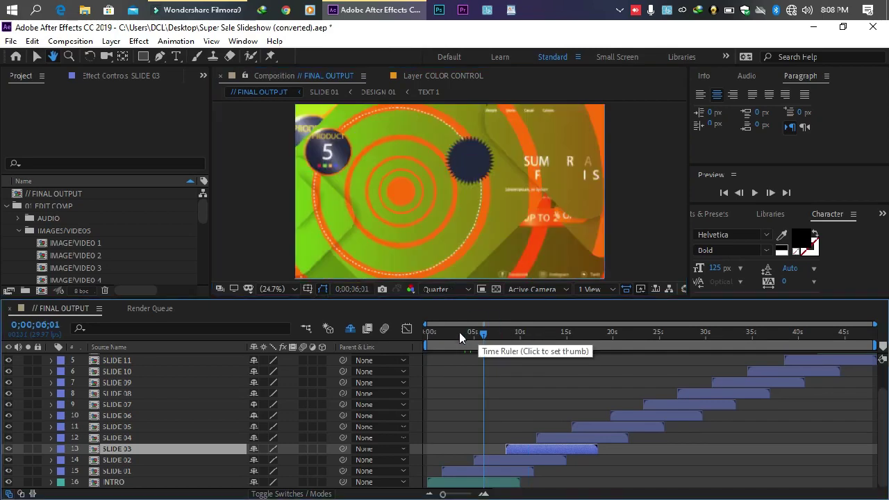
pyautogui.moveTo(445, 333); pyautogui.dragTo(470, 339)
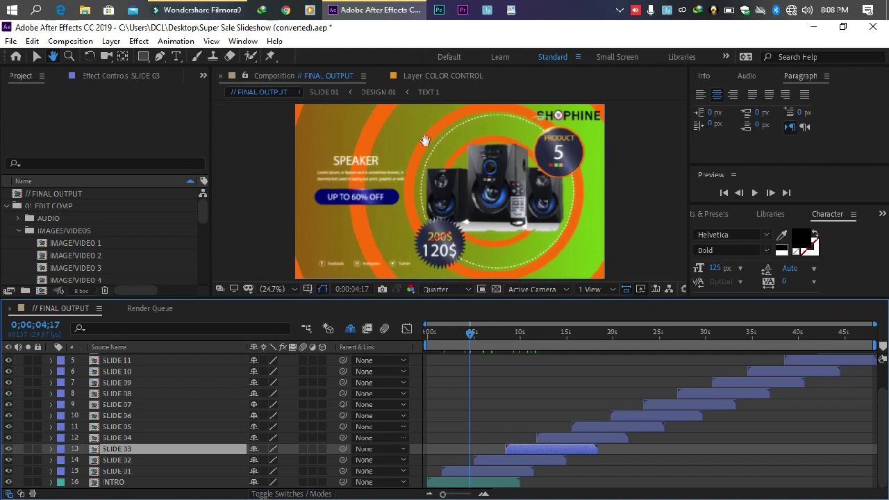
pyautogui.click(577, 116)
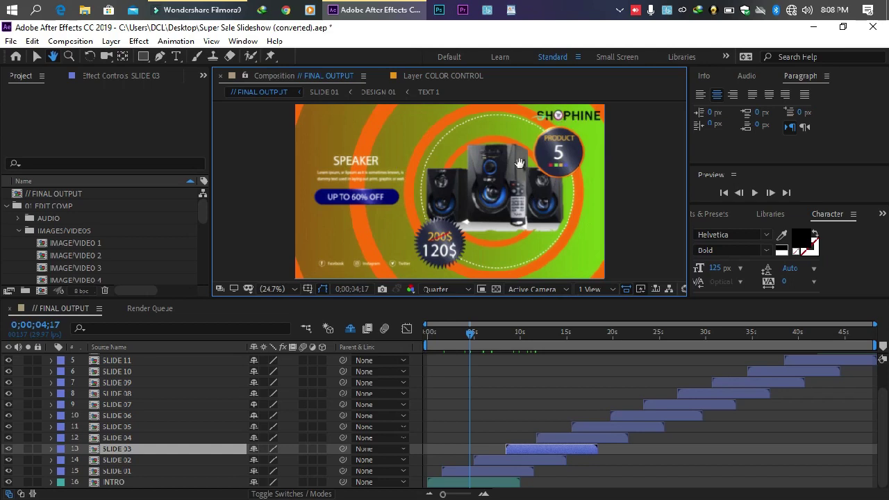
# Open the Main Logo composition nested in DESIGN 01 of SLIDE 01
pyautogui.click(129, 473)
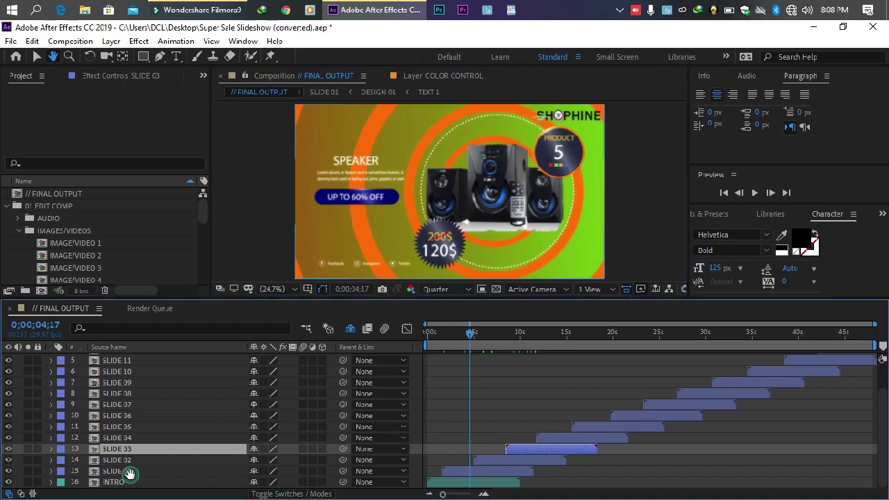
pyautogui.click(37, 56)
pyautogui.click(125, 472)
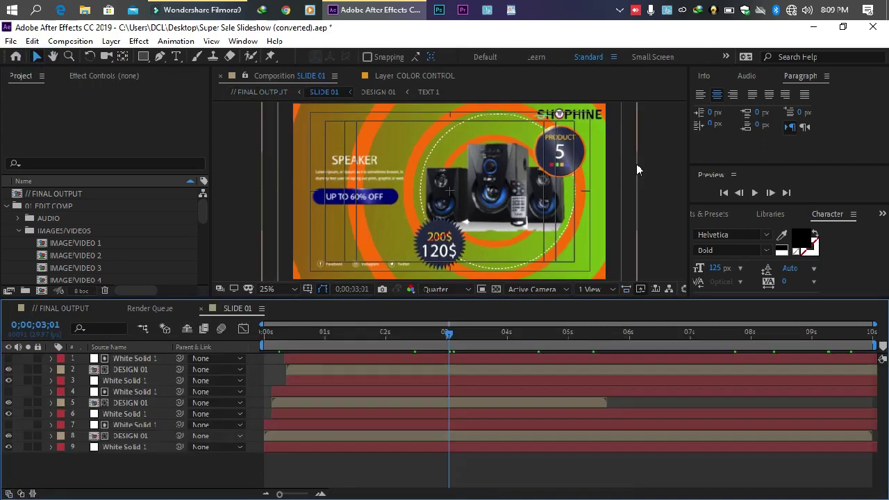
pyautogui.click(130, 369)
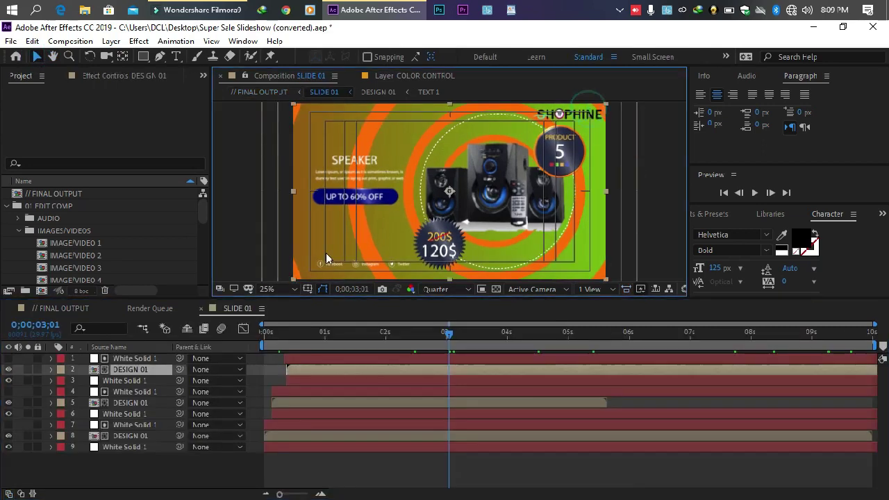
pyautogui.doubleClick(127, 370)
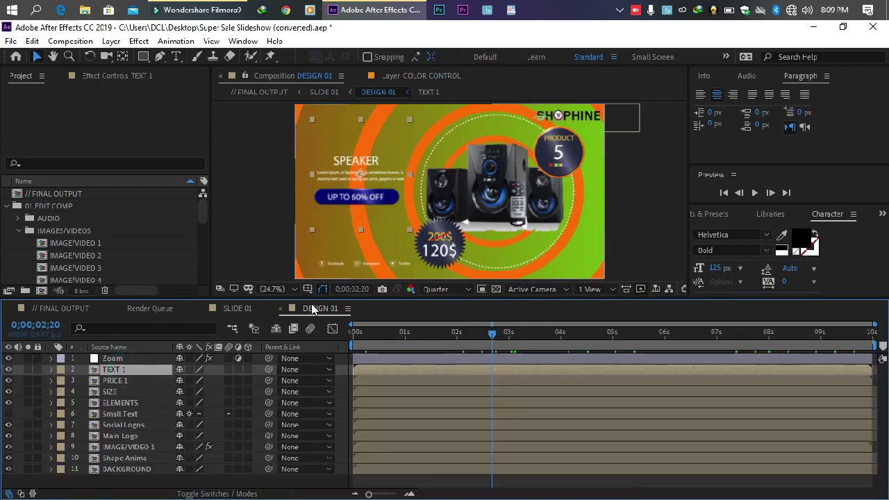
pyautogui.click(581, 114)
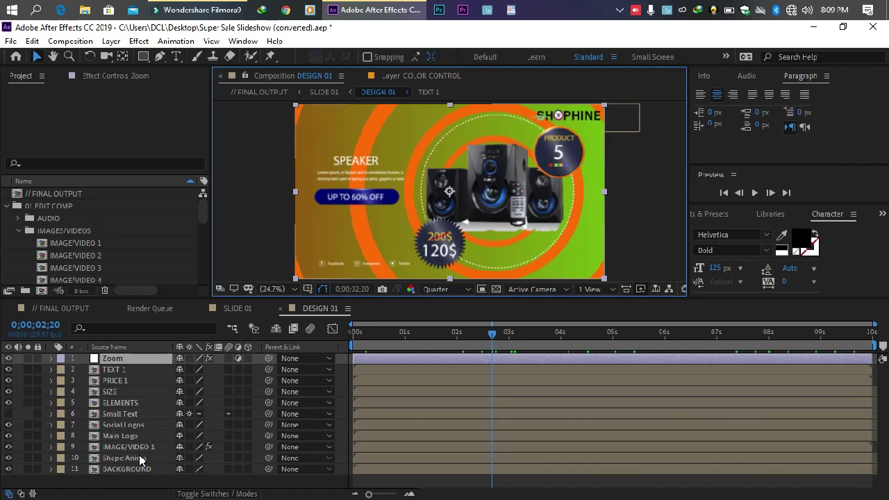
pyautogui.click(125, 437)
pyautogui.doubleClick(125, 437)
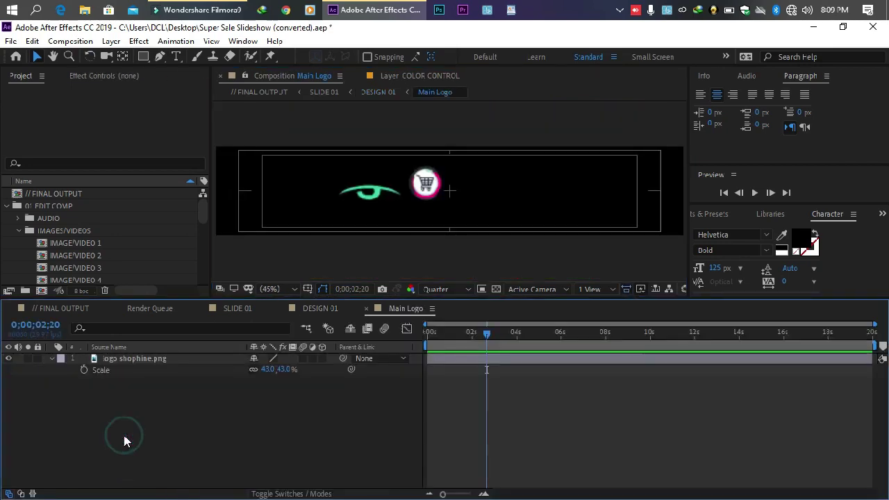
# Scale down logo shophine.png in Main Logo and move the Main Logo layer closer to the upper-right corner of DESIGN 01
pyautogui.click(453, 186)
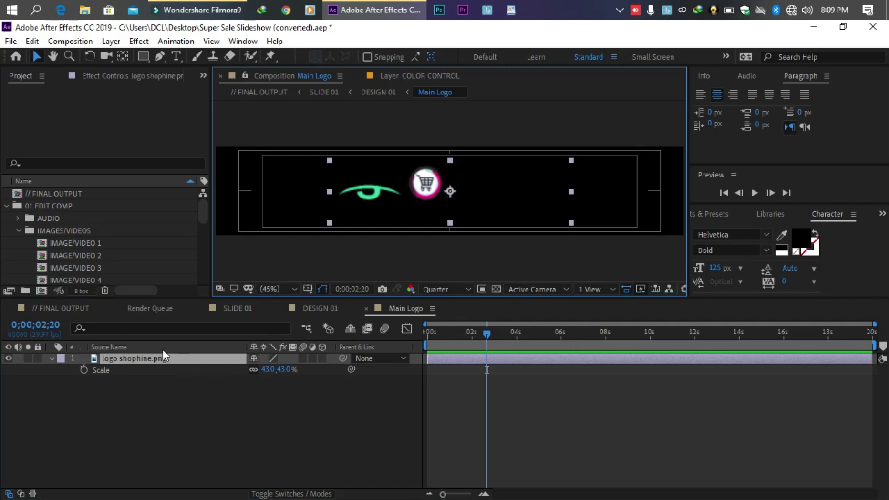
pyautogui.moveTo(266, 373)
pyautogui.mouseDown()
pyautogui.moveTo(243, 373)
pyautogui.moveTo(252, 373)
pyautogui.mouseUp()
pyautogui.click(337, 308)
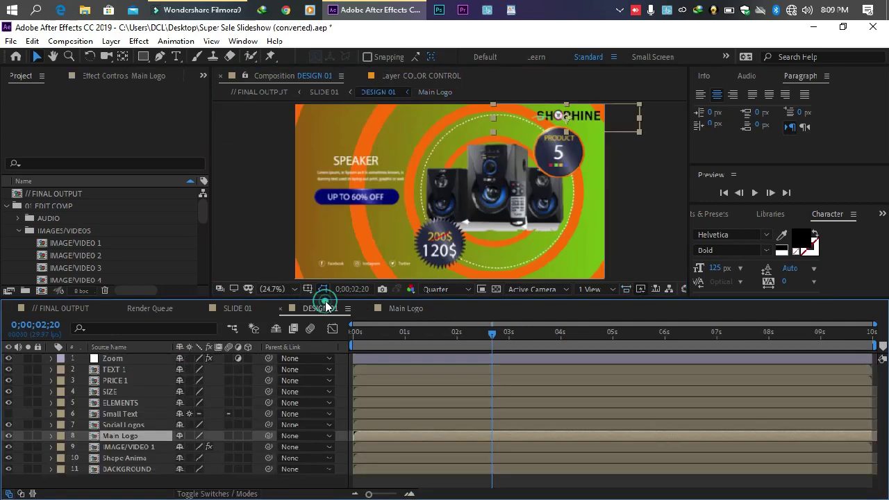
pyautogui.moveTo(581, 124)
pyautogui.mouseDown()
pyautogui.moveTo(601, 112)
pyautogui.moveTo(587, 116)
pyautogui.moveTo(589, 129)
pyautogui.mouseUp()
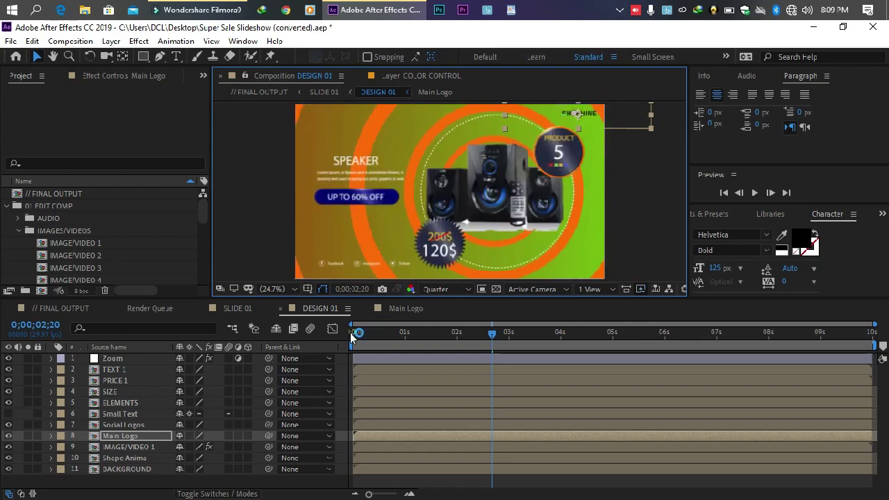
# Scale logo shophine.png up to 39% in Main Logo and reposition the Main Logo layer inside the upper-right corner of DESIGN 01
pyautogui.click(413, 308)
pyautogui.moveTo(264, 374); pyautogui.dragTo(286, 376)
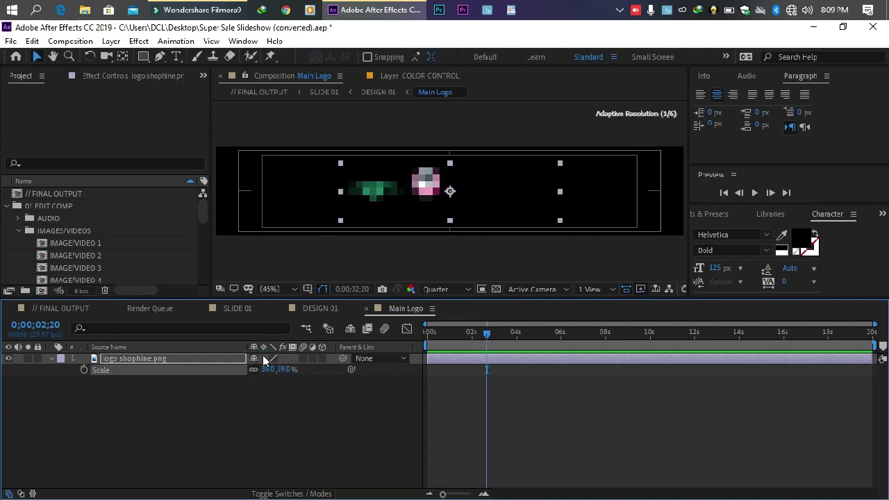
pyautogui.click(327, 309)
pyautogui.moveTo(602, 129); pyautogui.dragTo(582, 119)
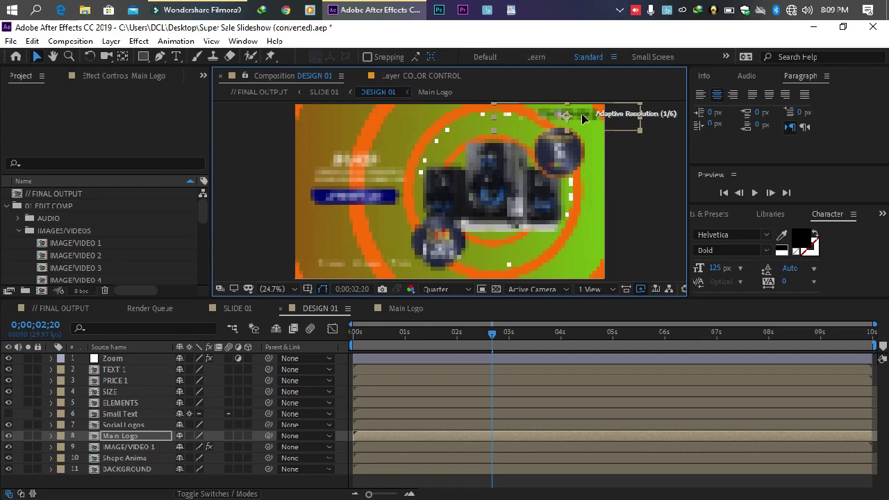
pyautogui.moveTo(594, 115); pyautogui.dragTo(596, 116)
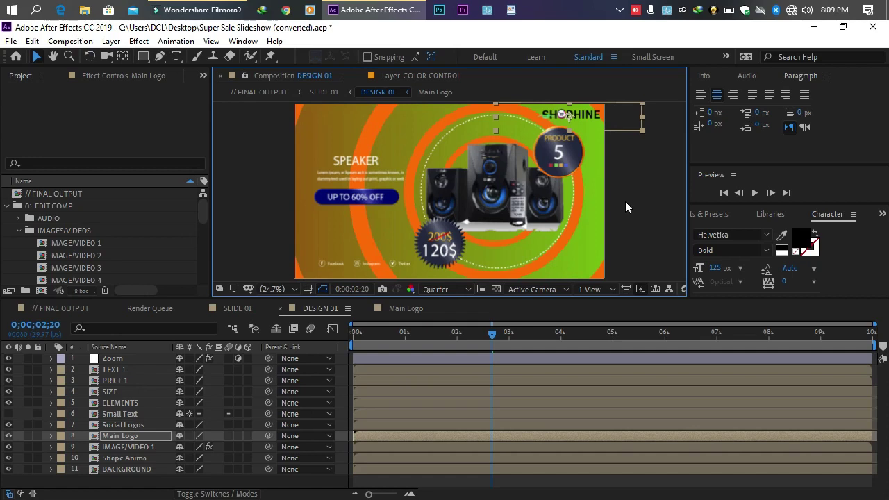
pyautogui.click(664, 179)
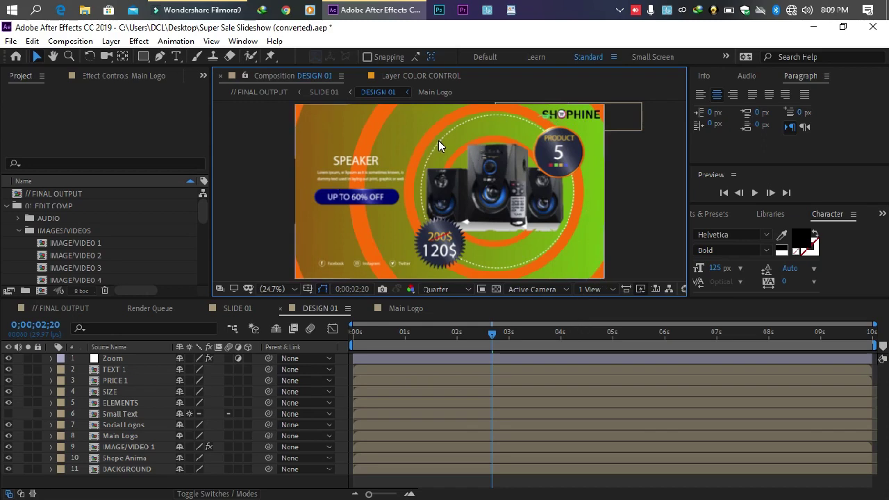
pyautogui.click(639, 216)
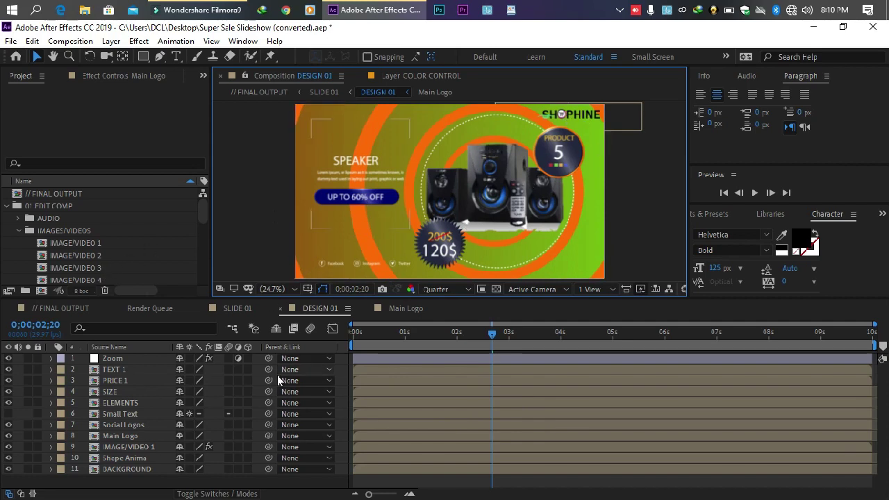
# Review the nested Main Logo, DESIGN 01 and SLIDE 01 compositions one after another
pyautogui.click(407, 309)
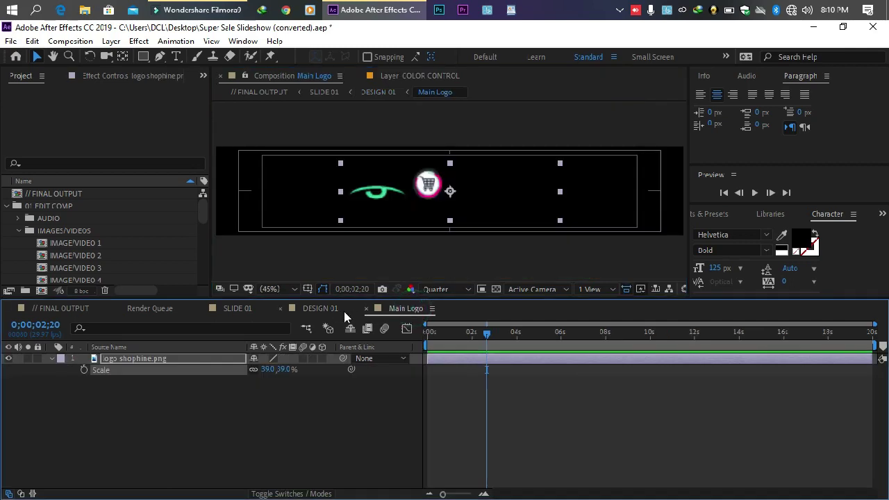
pyautogui.click(320, 309)
pyautogui.click(239, 309)
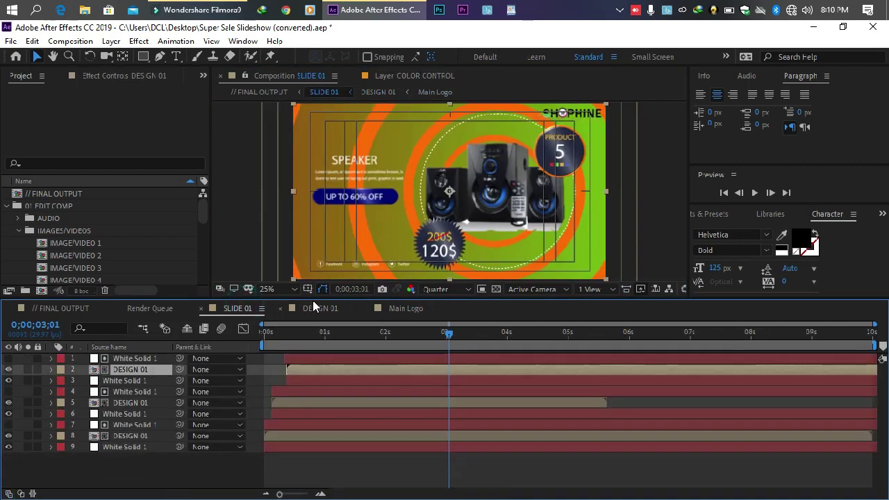
pyautogui.click(323, 309)
pyautogui.click(149, 308)
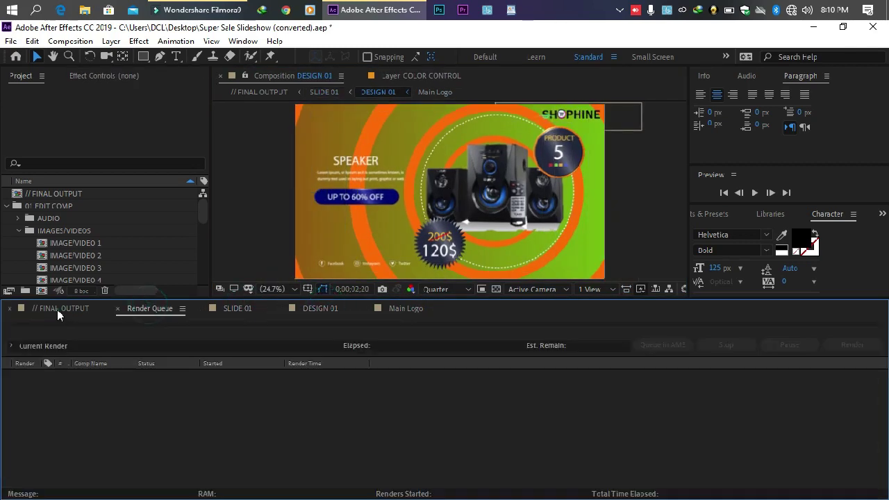
# Compare SLIDE 01 and SLIDE 02 in // FINAL OUTPUT at several times between 0;00;02;22 and 0;00;09;25, ending at 0;00;03;26
pyautogui.click(59, 310)
pyautogui.moveTo(479, 332); pyautogui.dragTo(496, 332)
pyautogui.click(498, 460)
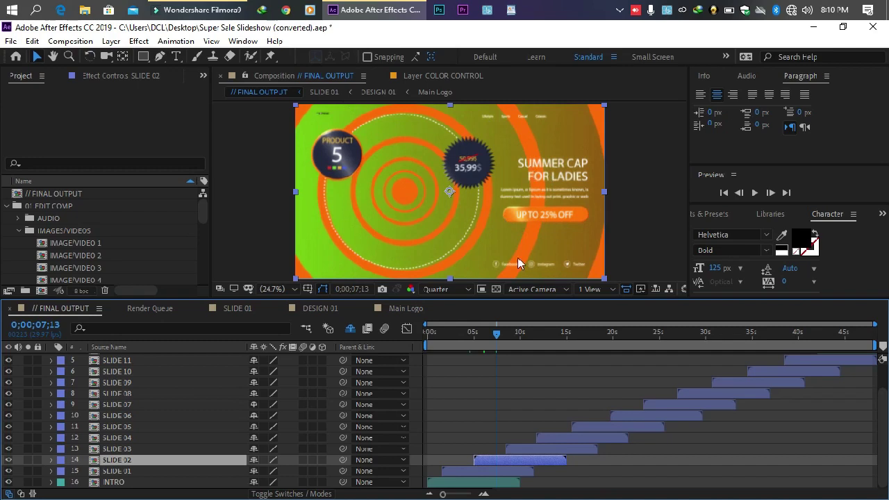
pyautogui.click(467, 334)
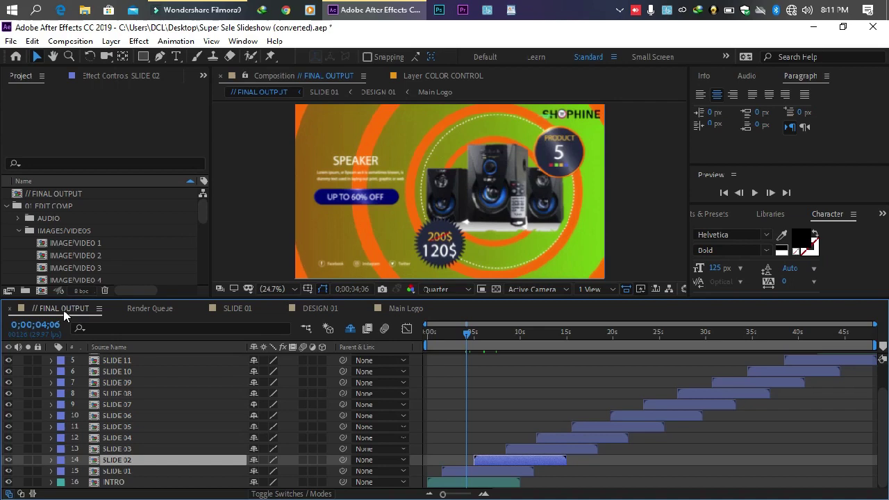
pyautogui.click(442, 494)
pyautogui.moveTo(485, 331); pyautogui.dragTo(497, 331)
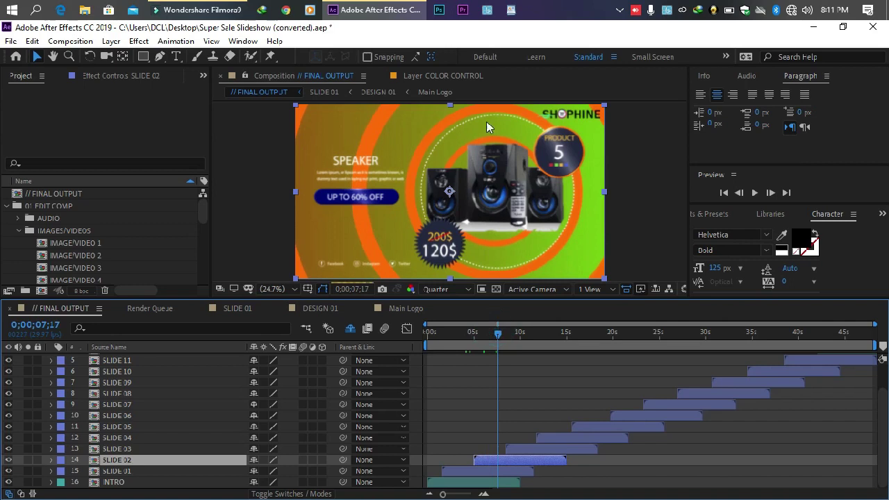
pyautogui.click(519, 333)
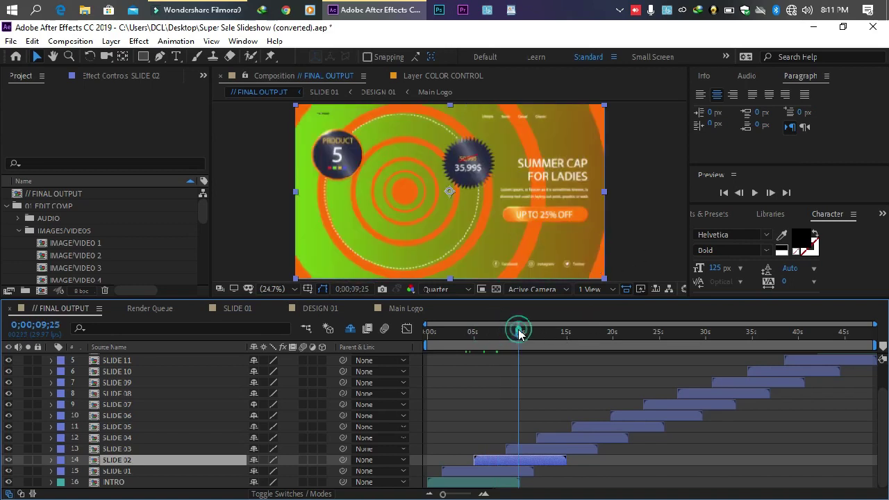
pyautogui.click(489, 342)
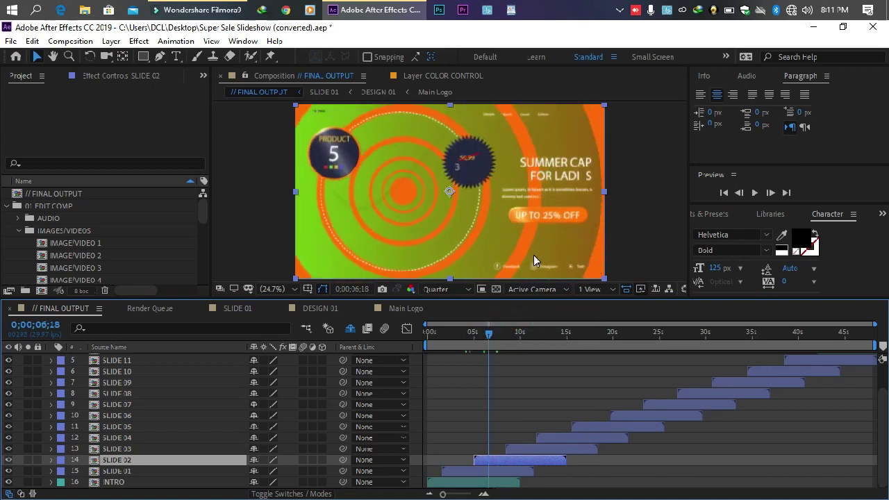
pyautogui.click(453, 332)
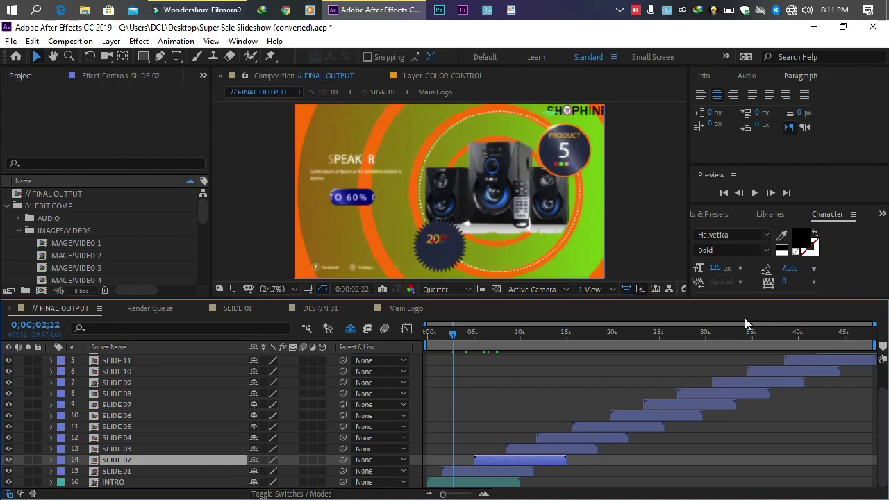
pyautogui.click(457, 332)
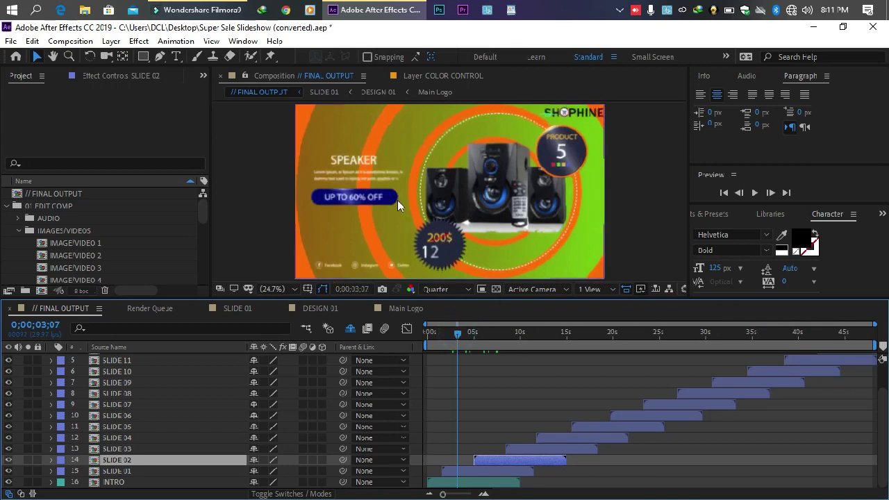
pyautogui.click(463, 332)
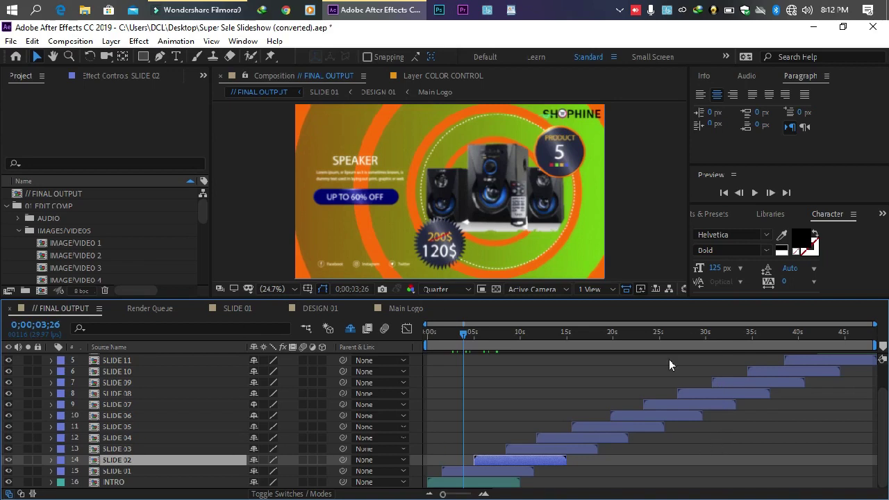
# Set the duration of the // FINAL OUTPUT composition to 0;00;30;00
pyautogui.rightClick(70, 310)
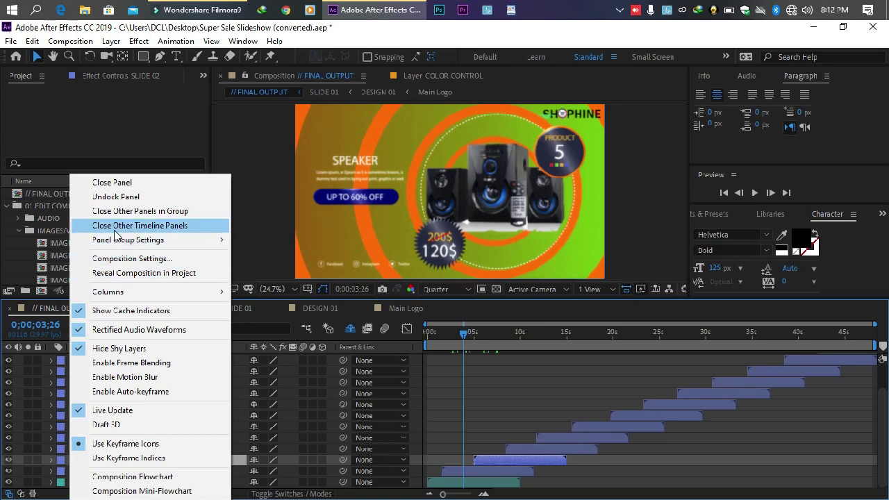
pyautogui.click(156, 261)
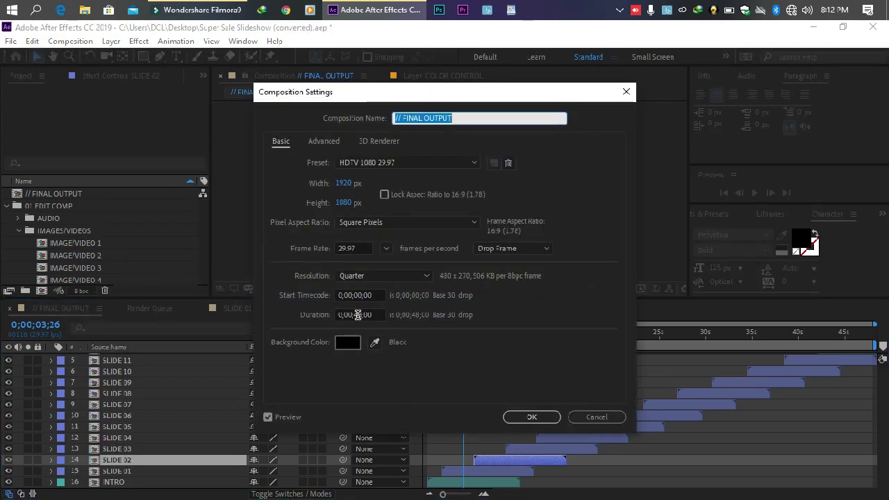
pyautogui.click(360, 314)
pyautogui.doubleClick(355, 314)
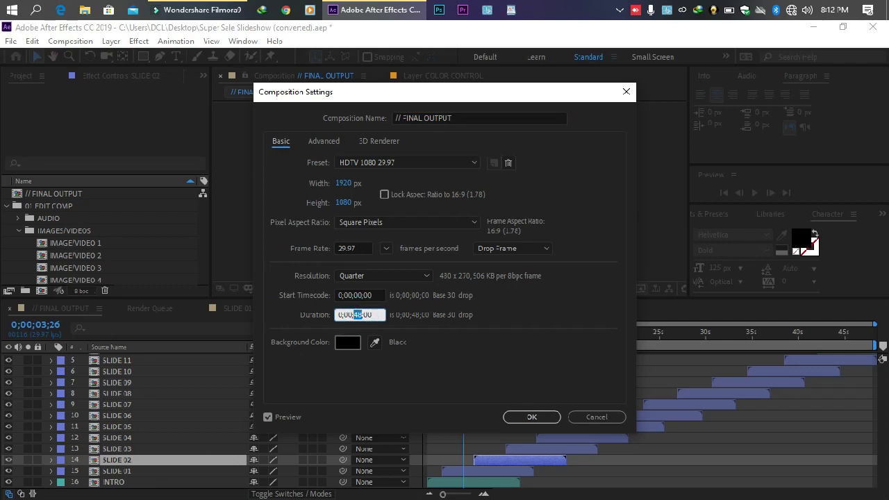
pyautogui.write('0')
pyautogui.click(530, 417)
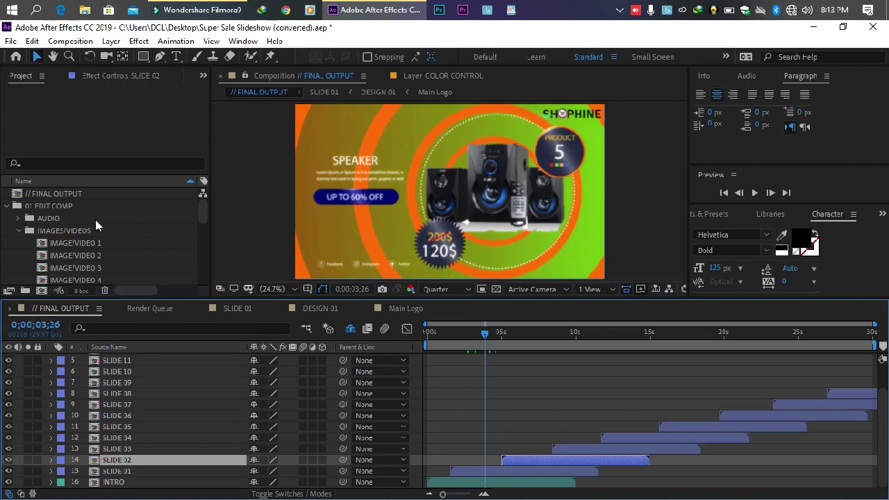
# Look through the project's folders and imported files and check the // FINAL OUTPUT composition's details
pyautogui.click(120, 218)
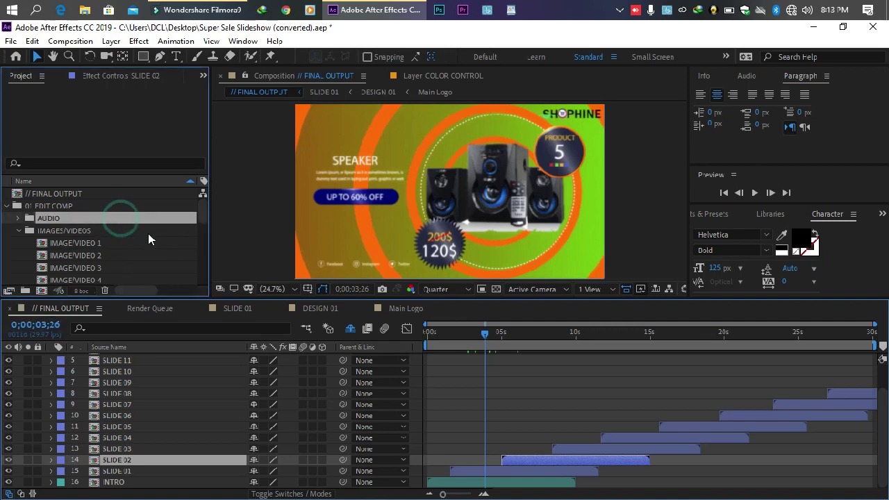
pyautogui.scroll(-5, 106, 198)
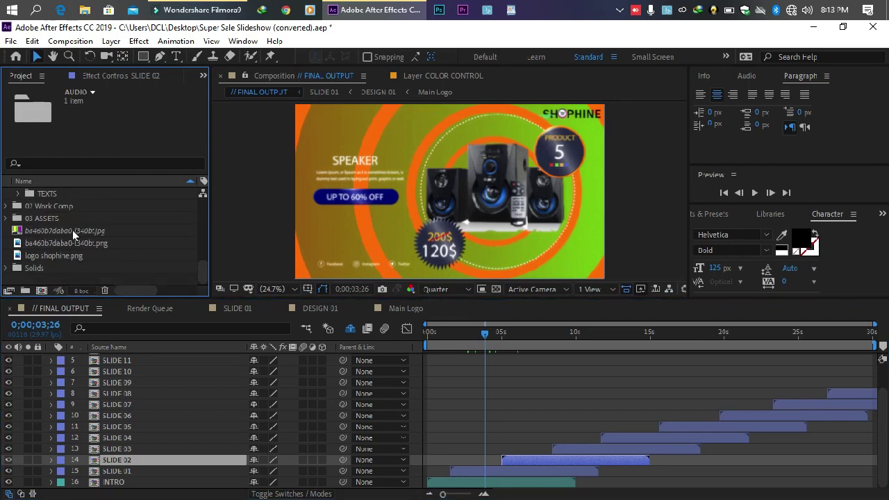
pyautogui.scroll(5, 63, 236)
pyautogui.click(40, 194)
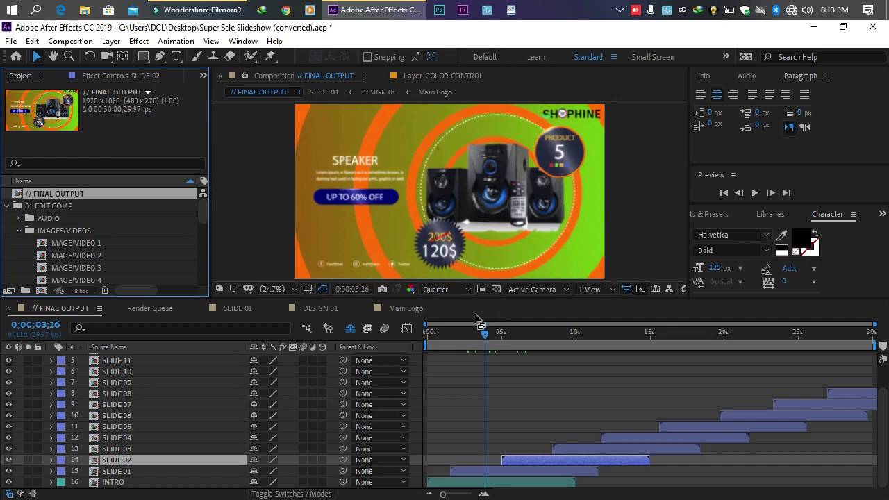
pyautogui.click(59, 310)
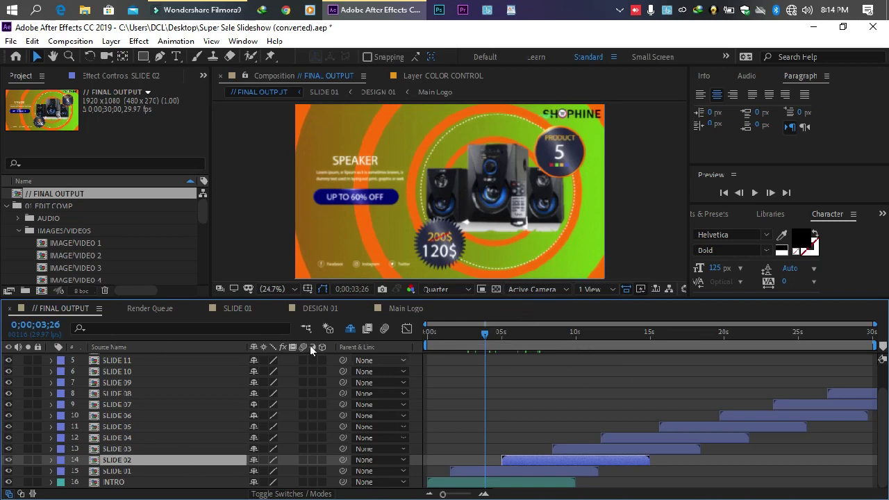
# Apply the UHD 4K 23.976 preset to the // FINAL OUTPUT composition
pyautogui.rightClick(72, 318)
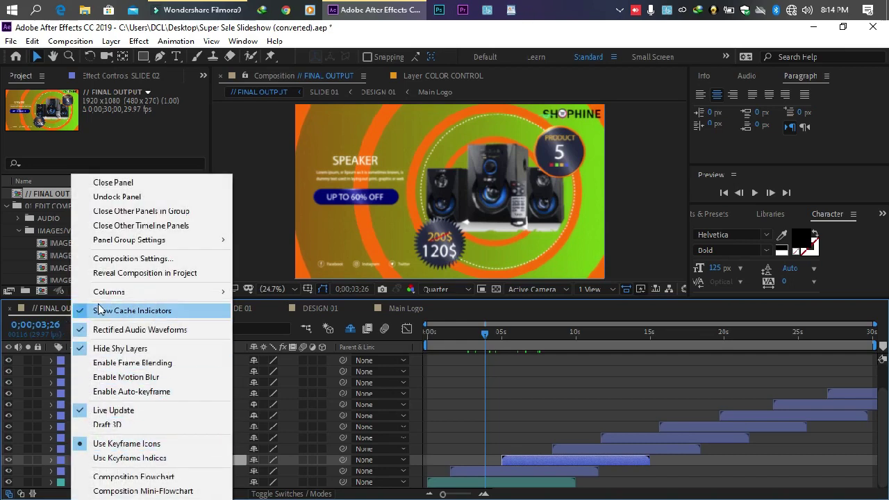
pyautogui.click(128, 259)
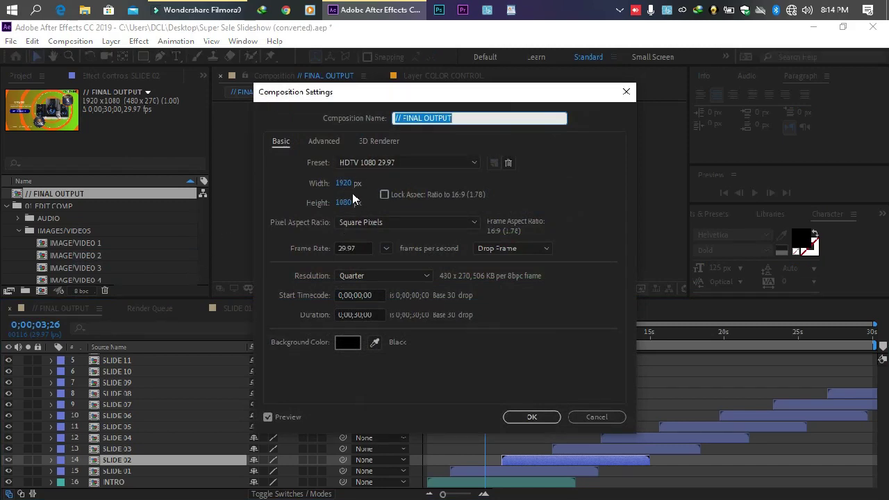
pyautogui.click(398, 162)
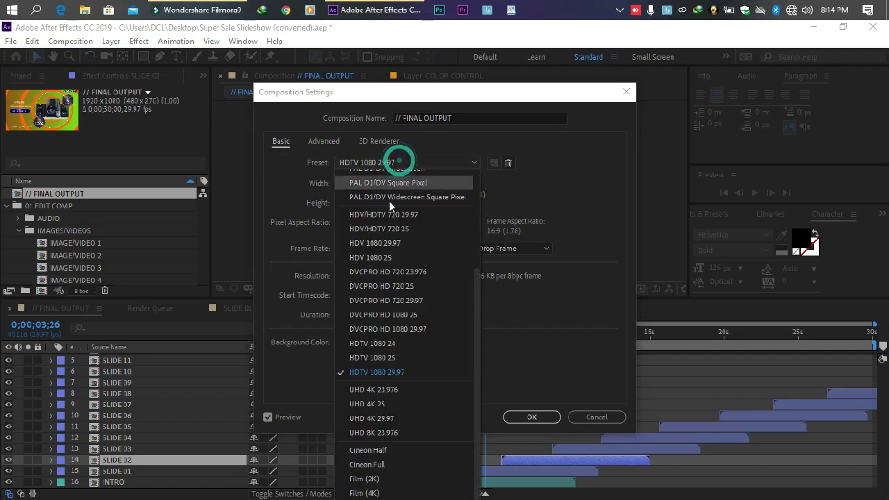
pyautogui.click(391, 391)
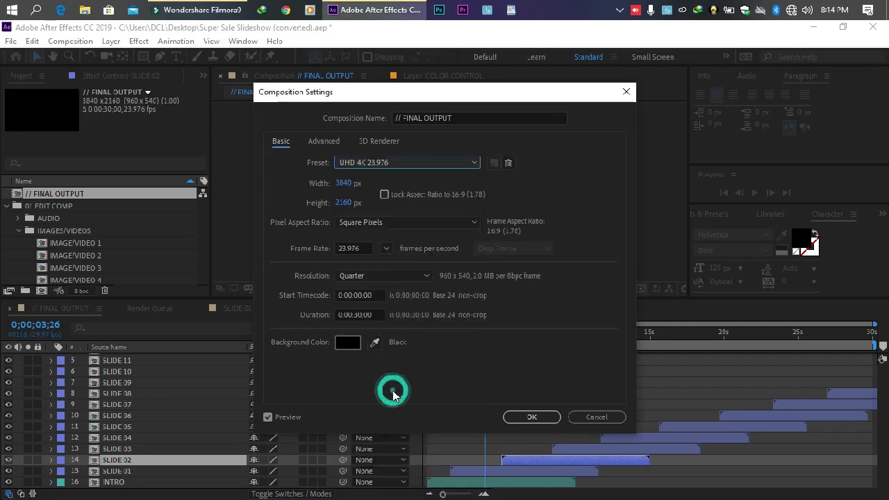
pyautogui.click(540, 420)
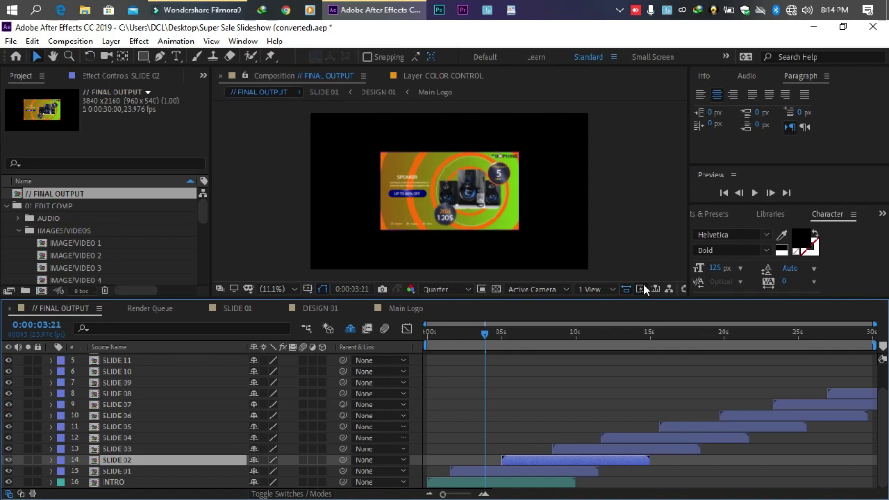
# Examine how the INTRO and SLIDE 01 layers fit within the enlarged // FINAL OUTPUT frame
pyautogui.scroll(4, 451, 203)
pyautogui.scroll(-5, 451, 203)
pyautogui.scroll(3, 450, 203)
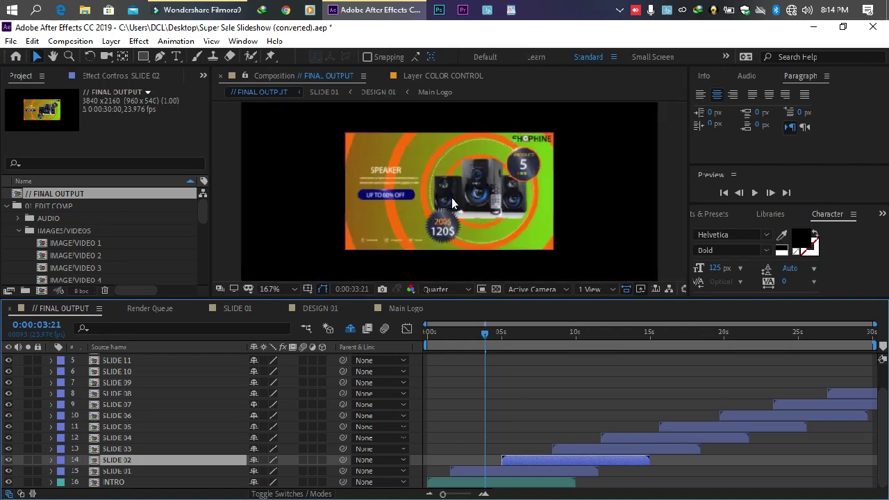
pyautogui.scroll(-2, 452, 198)
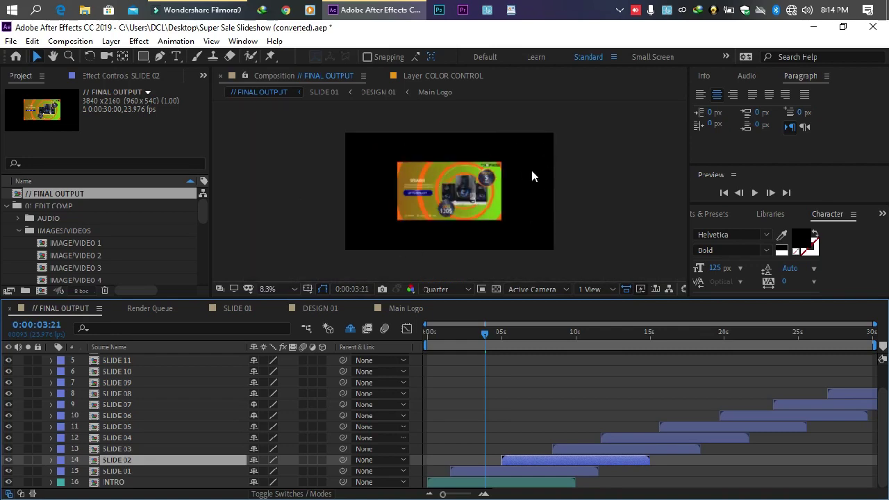
pyautogui.click(421, 171)
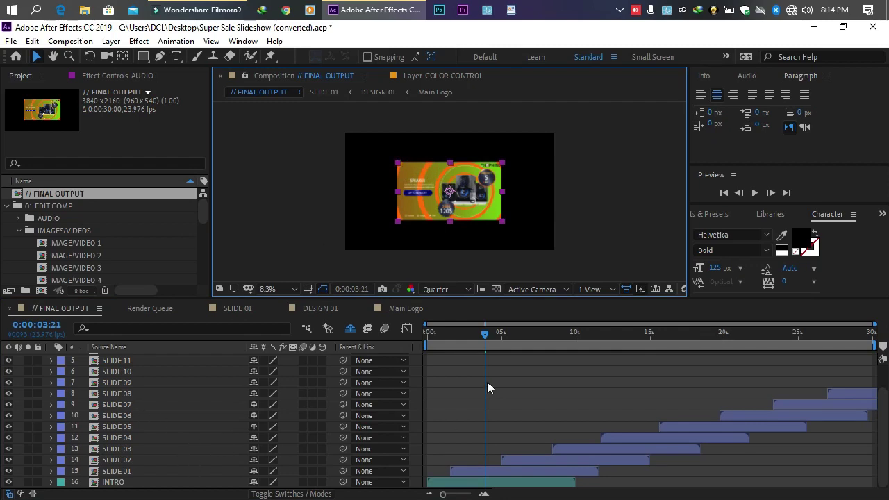
pyautogui.click(474, 483)
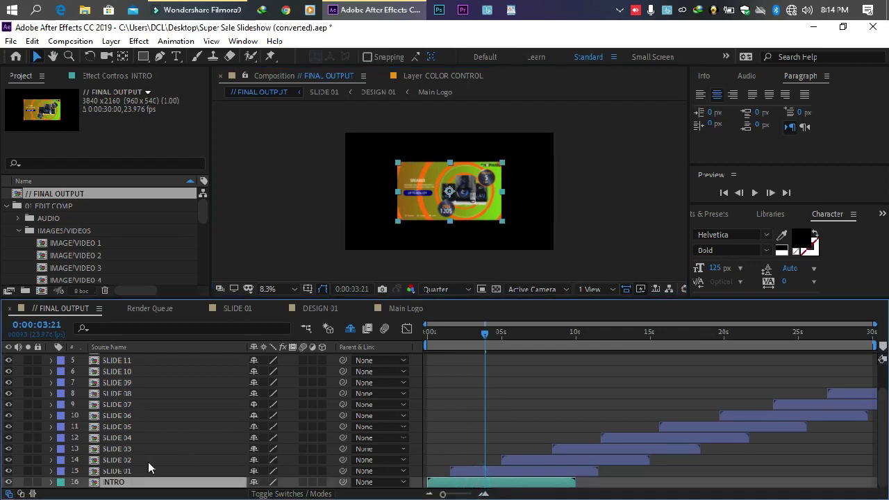
pyautogui.click(497, 472)
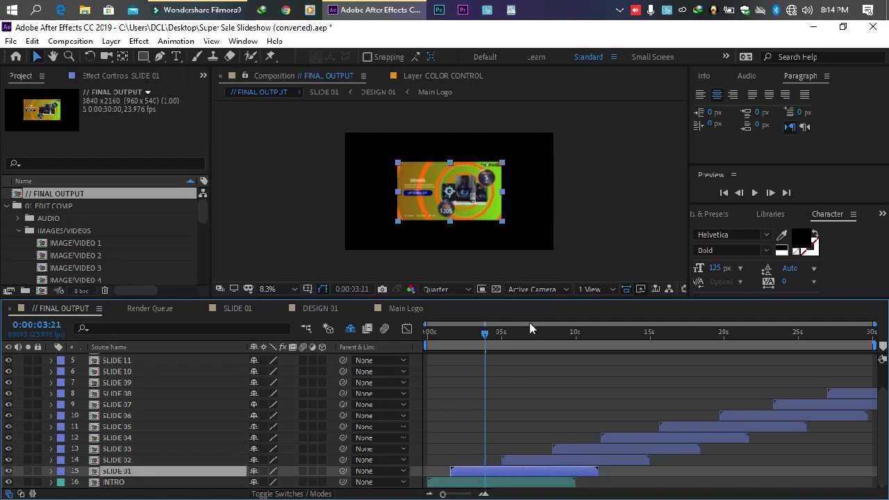
pyautogui.click(530, 451)
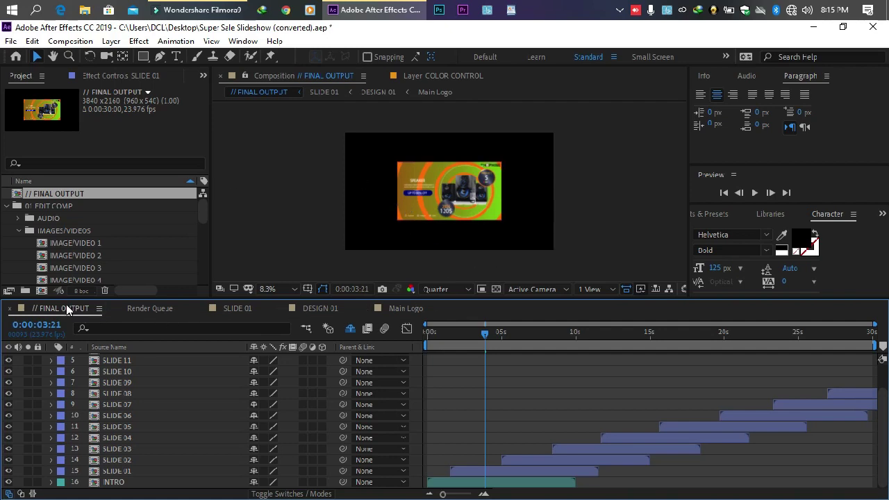
# Undo the UHD 4K 23.976 preset change on the // FINAL OUTPUT composition and fit its frame to the viewer
pyautogui.hotkey('ctrl', 'z')
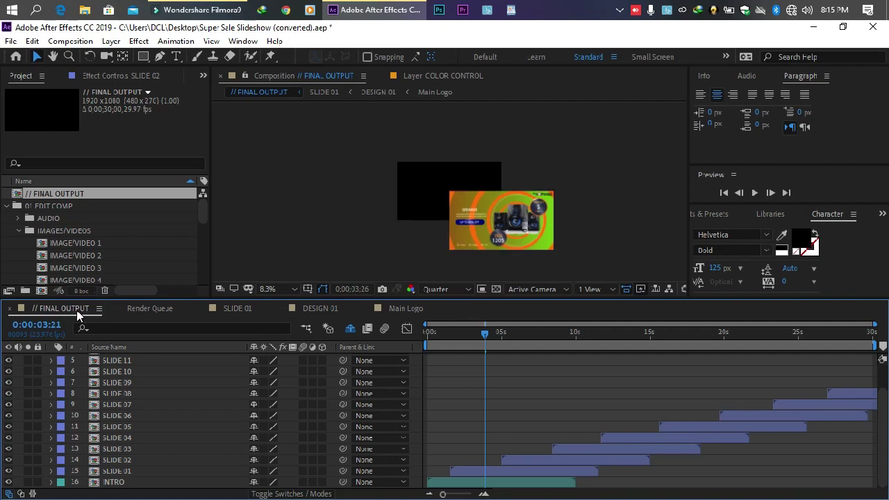
pyautogui.click(269, 290)
pyautogui.click(288, 62)
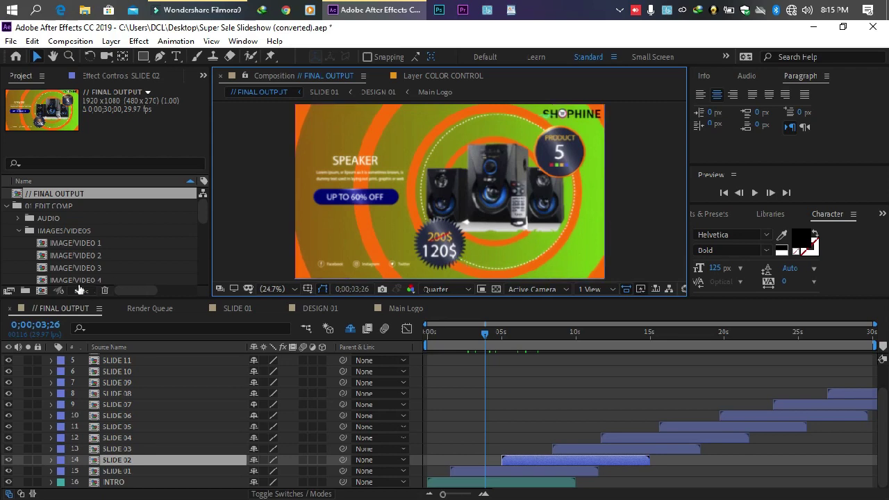
# Create a new composition named Comp 1 using the UHD 4K 29.97 preset
pyautogui.click(42, 291)
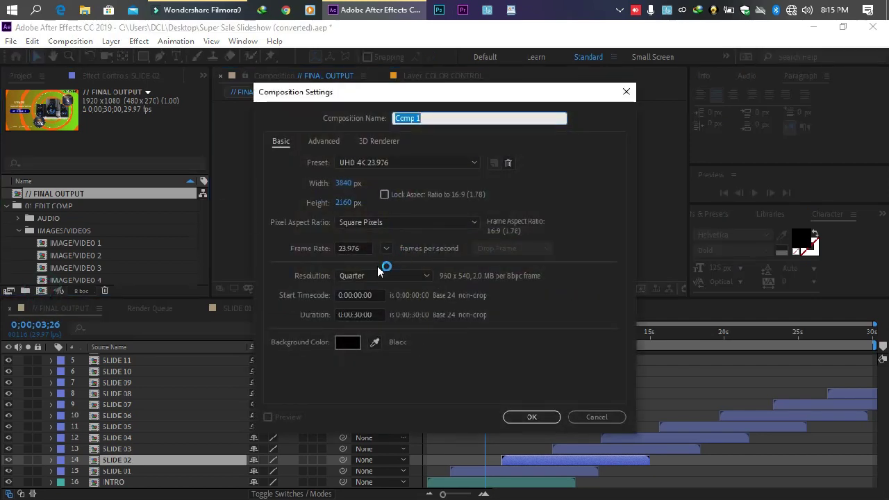
pyautogui.click(395, 164)
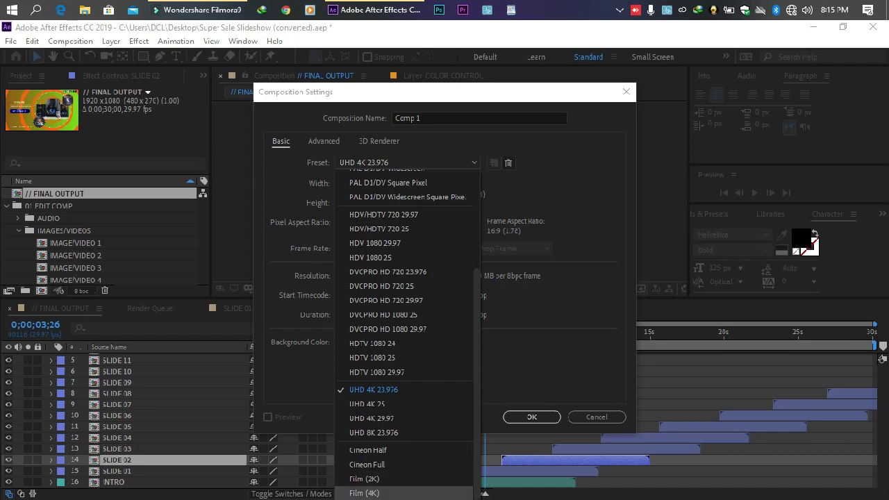
pyautogui.click(361, 494)
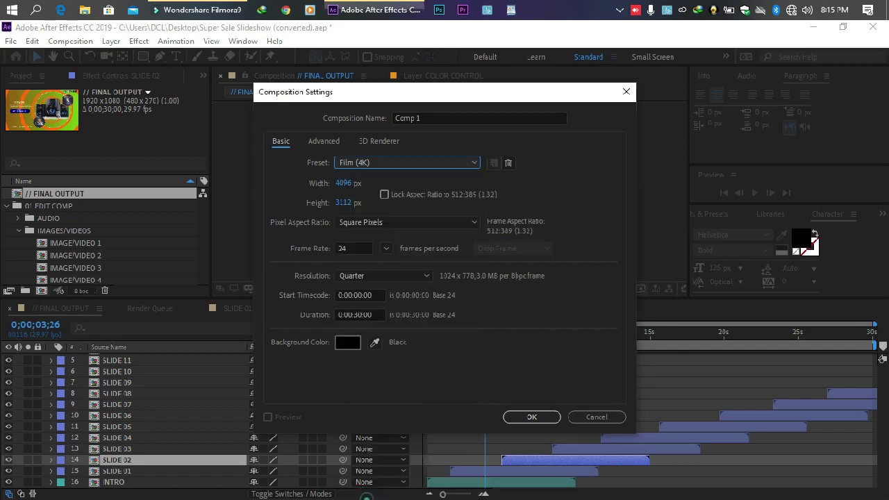
pyautogui.click(368, 167)
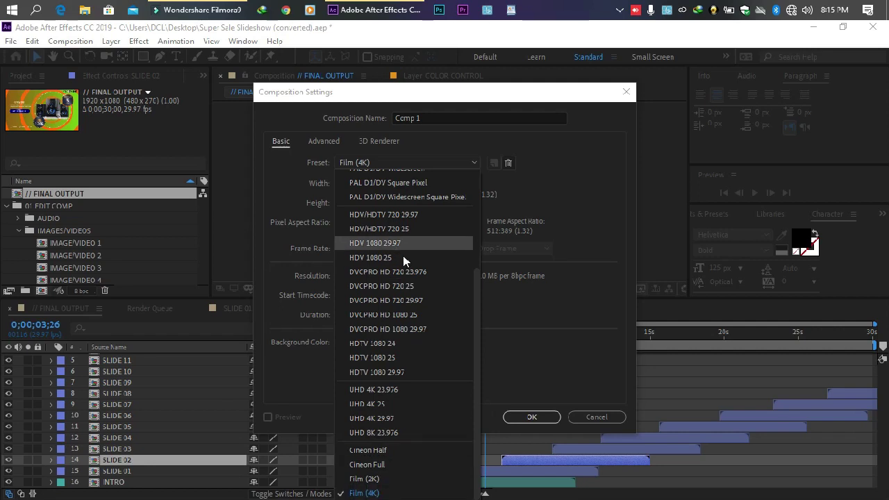
pyautogui.moveTo(477, 341)
pyautogui.mouseDown()
pyautogui.moveTo(479, 227)
pyautogui.moveTo(470, 348)
pyautogui.mouseUp()
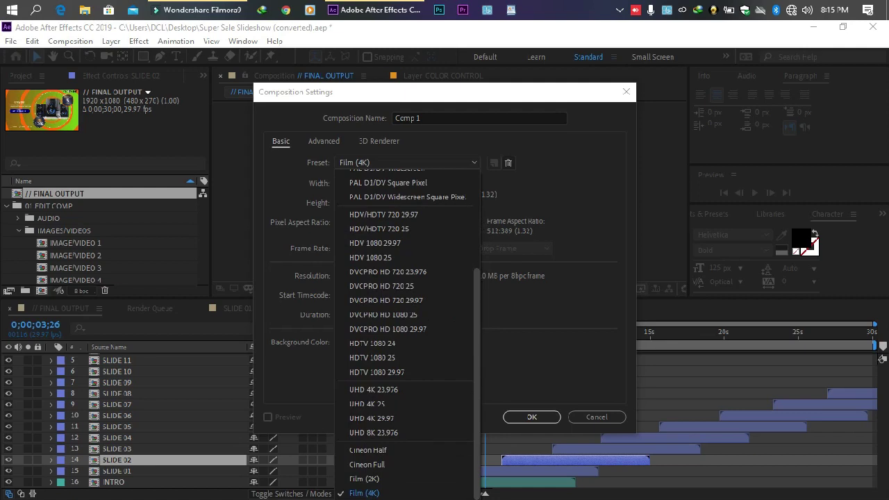
pyautogui.click(395, 417)
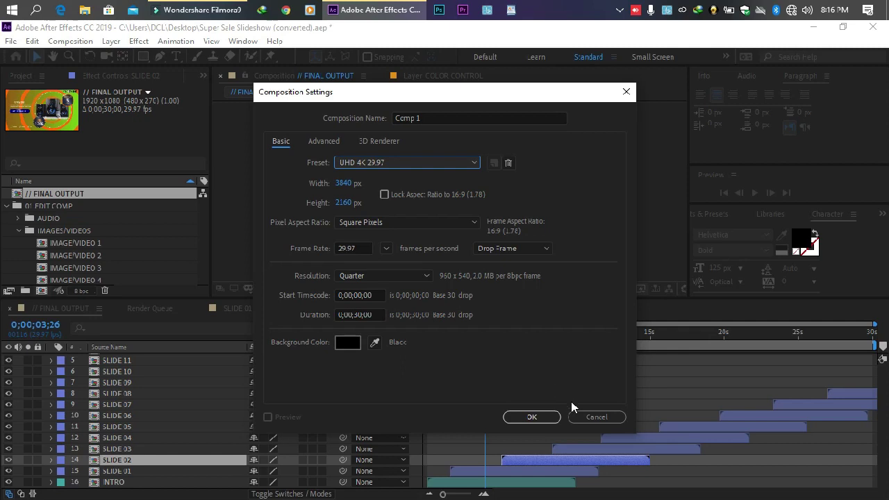
pyautogui.click(535, 417)
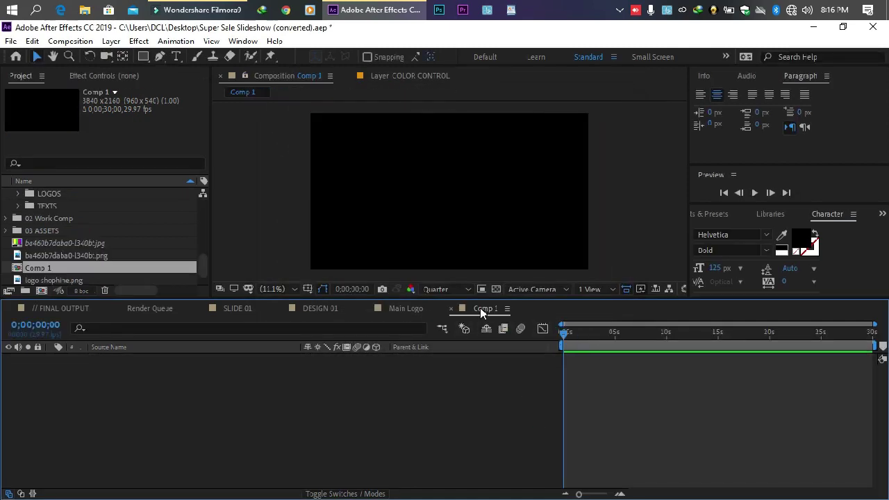
# Add the // FINAL OUTPUT composition as a layer in Comp 1
pyautogui.click(61, 307)
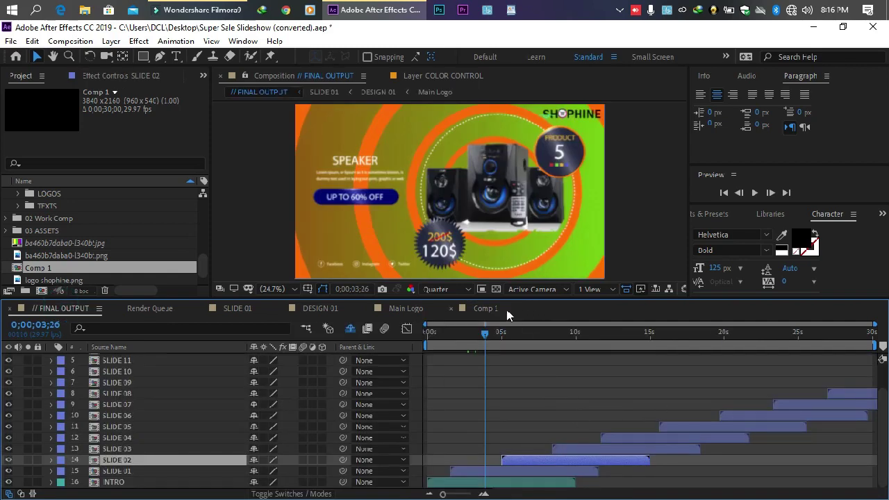
pyautogui.click(486, 310)
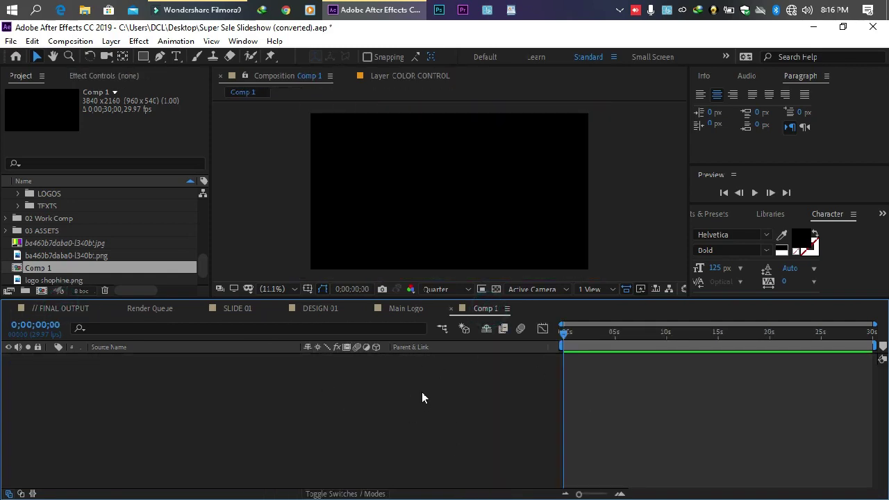
pyautogui.scroll(5, 79, 207)
pyautogui.click(59, 193)
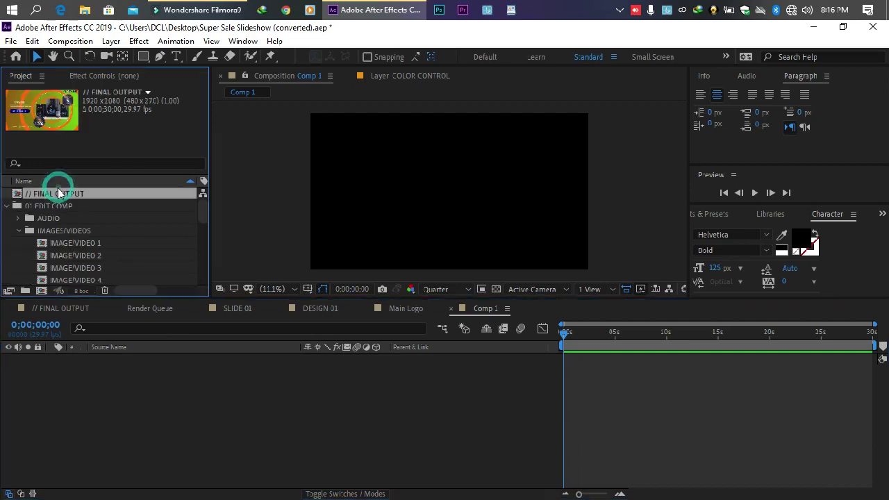
pyautogui.moveTo(47, 193); pyautogui.dragTo(123, 369)
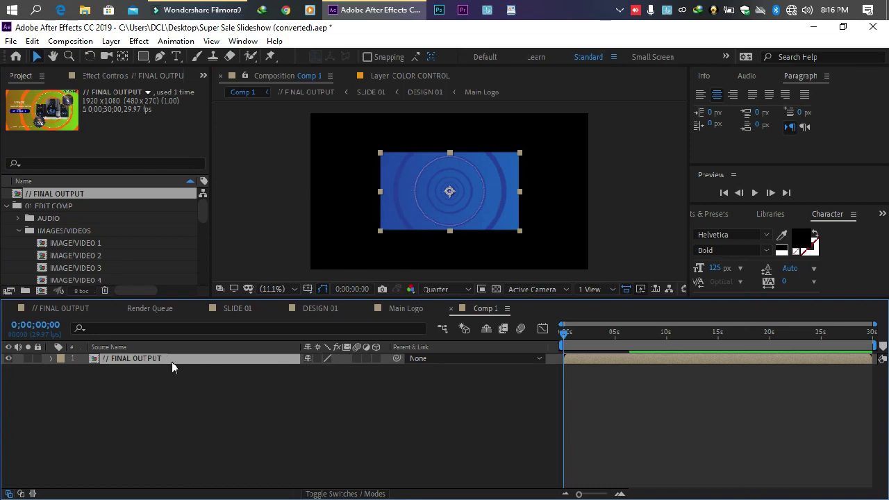
# Scale the // FINAL OUTPUT layer to 199% to fill the 4K frame and check it further along the timeline
pyautogui.press('s')
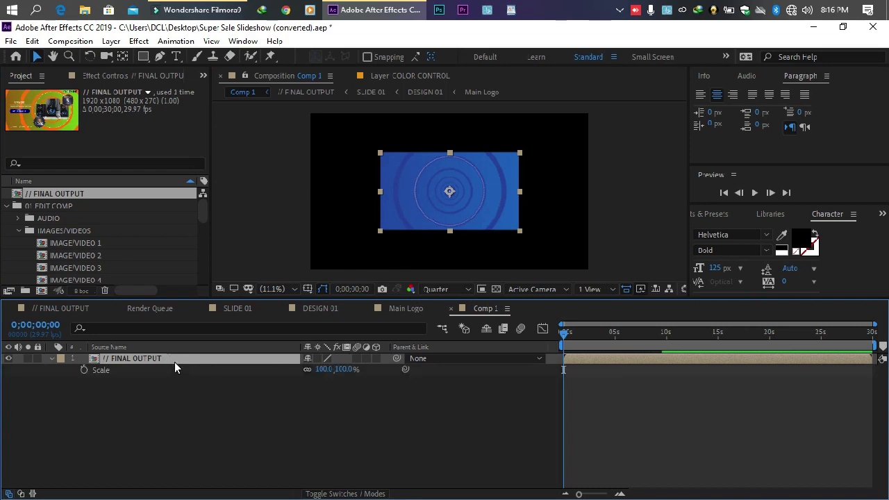
pyautogui.moveTo(330, 373); pyautogui.dragTo(393, 372)
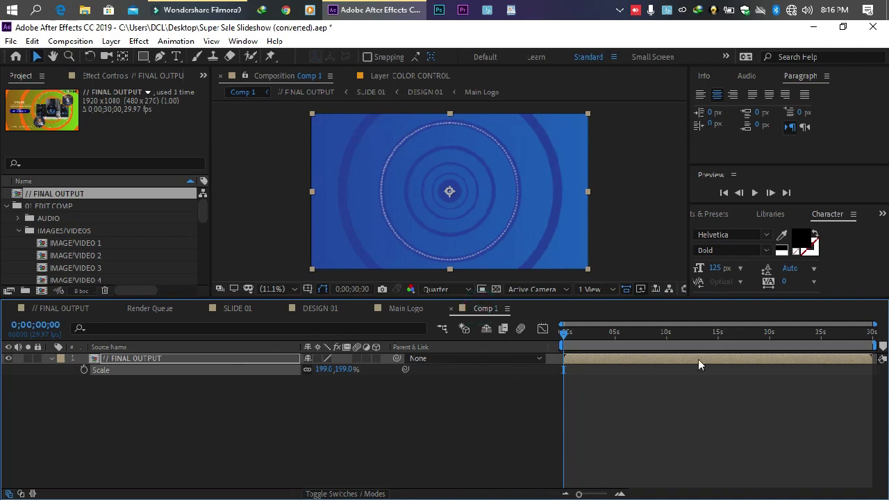
pyautogui.moveTo(625, 334); pyautogui.dragTo(754, 337)
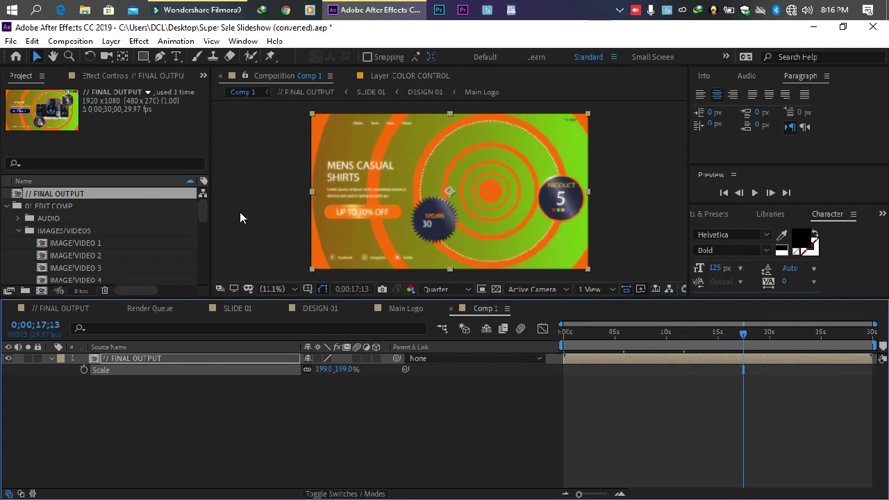
# Review the // FINAL OUTPUT composition's settings and compare its frame with the enlarged version in Comp 1 at different times
pyautogui.click(62, 308)
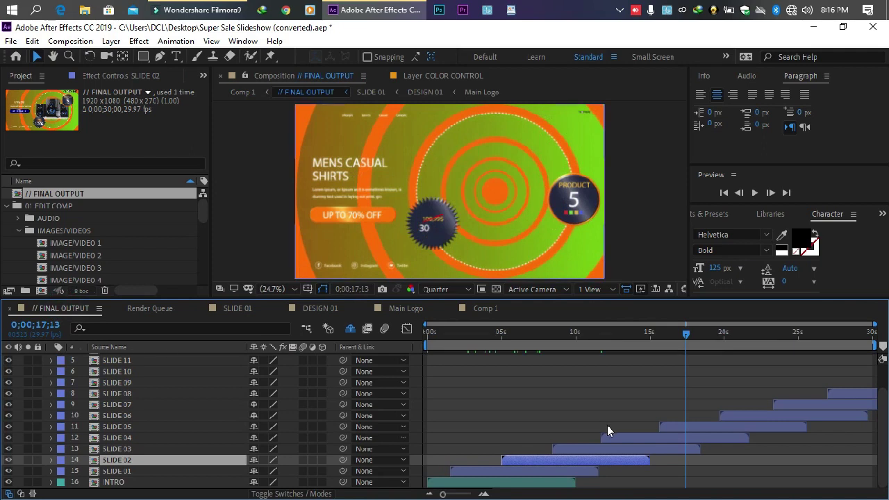
pyautogui.click(471, 333)
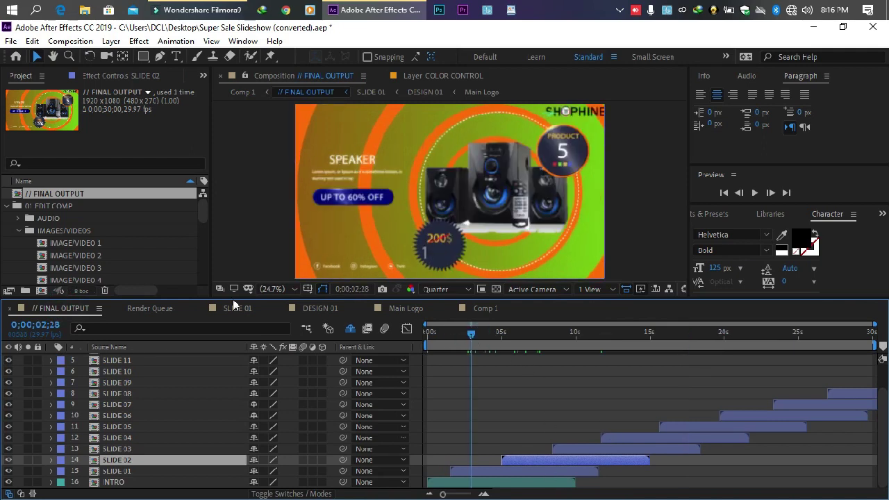
pyautogui.rightClick(54, 310)
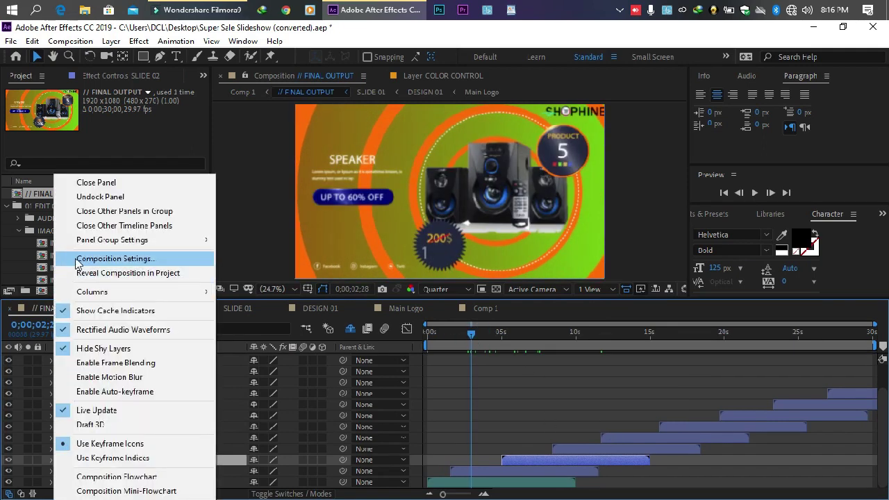
pyautogui.click(105, 259)
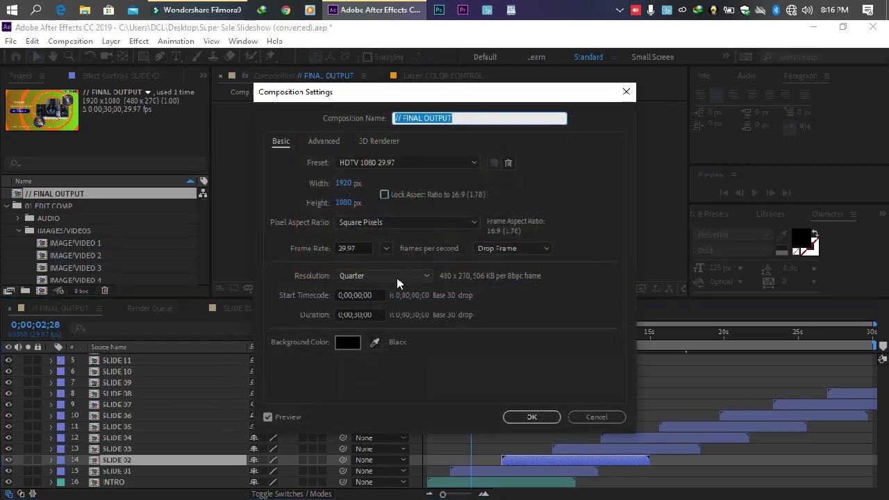
pyautogui.click(626, 91)
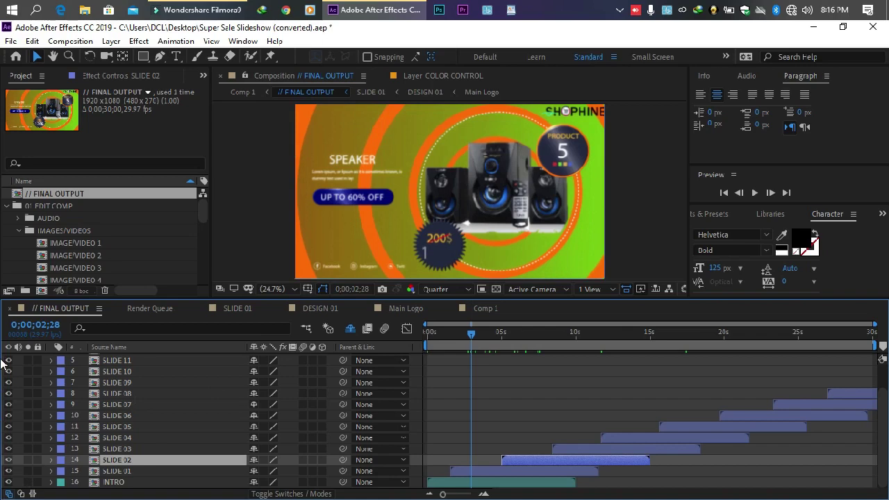
pyautogui.click(470, 309)
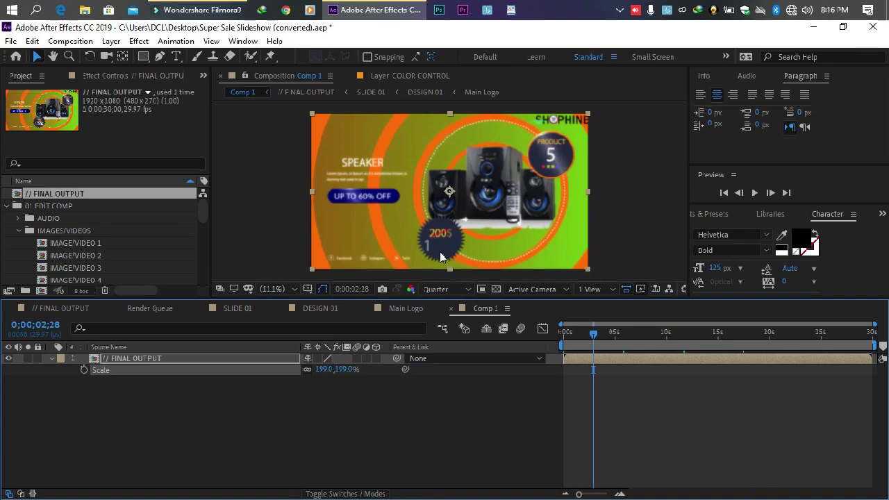
pyautogui.click(640, 320)
pyautogui.click(633, 334)
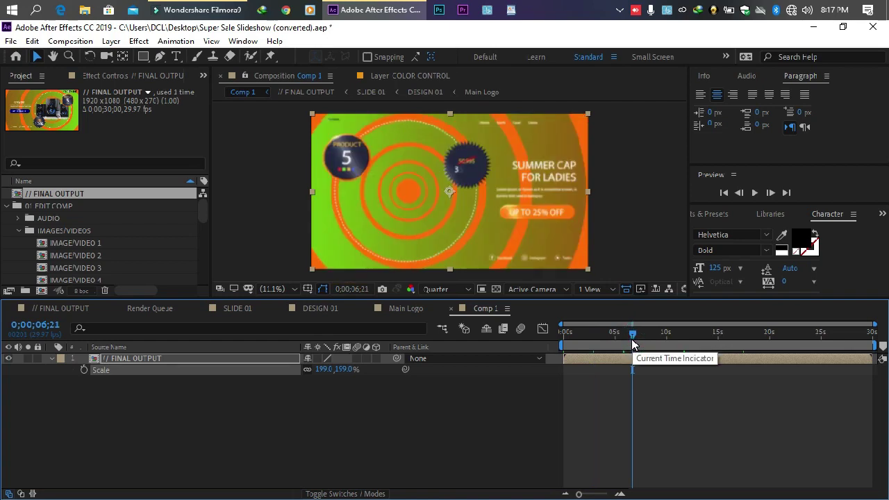